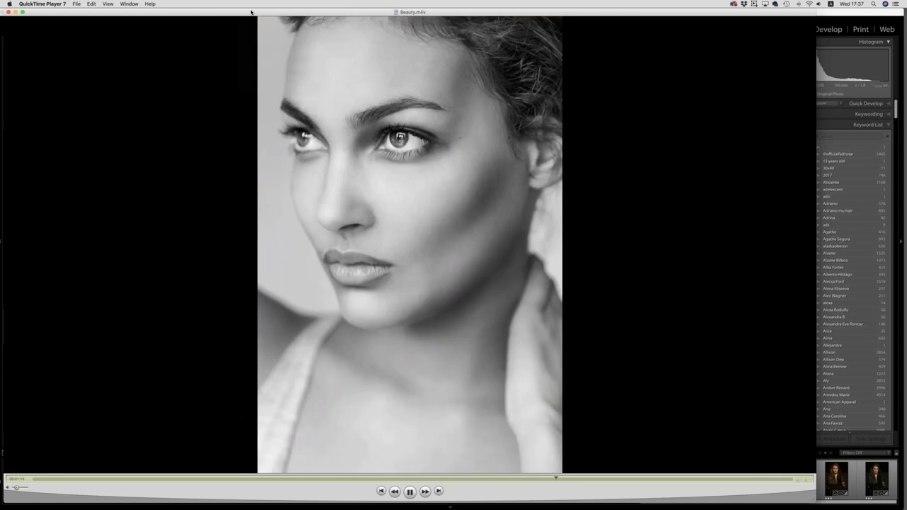
# Close the Beauty.m4v movie and open the second collection in the BenQ collection set
pyautogui.press('super+w')
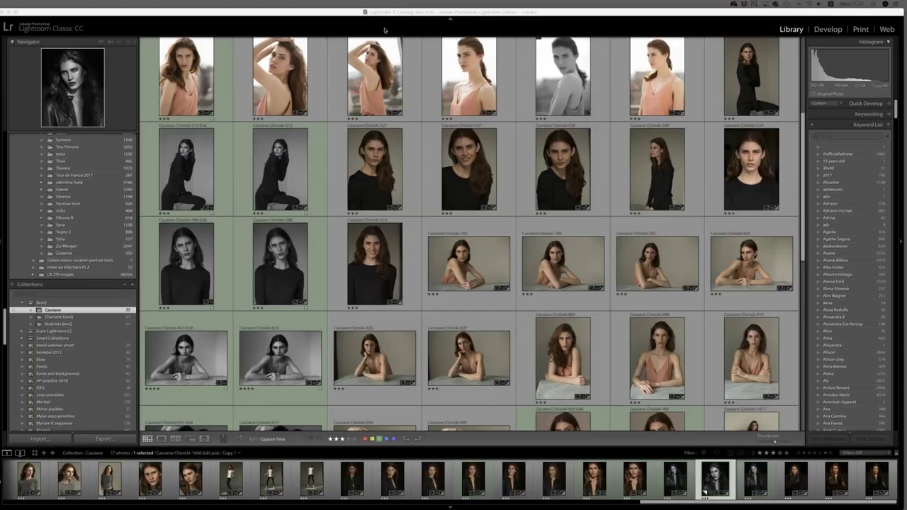
pyautogui.click(59, 317)
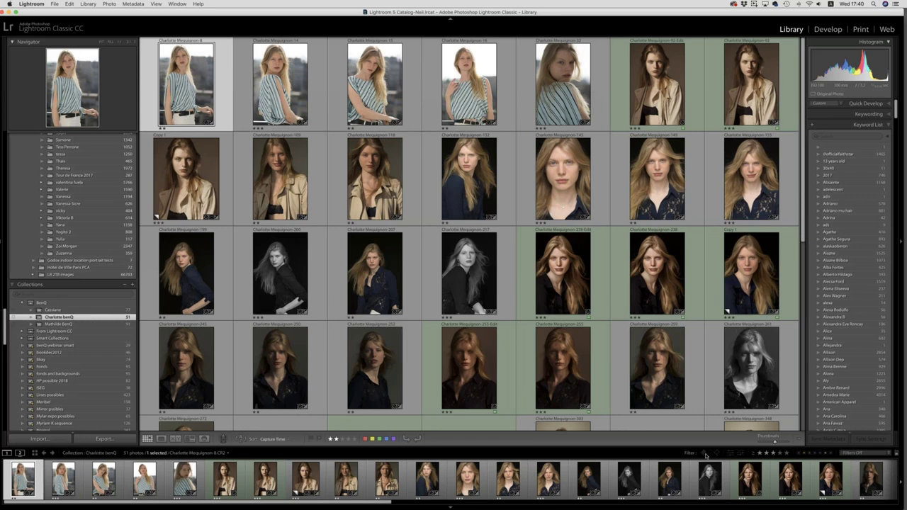
# Filter the collection to photos rated three stars or higher, and lower the filter to one star or higher
pyautogui.click(760, 453)
pyautogui.hotkey('shift', 'f')
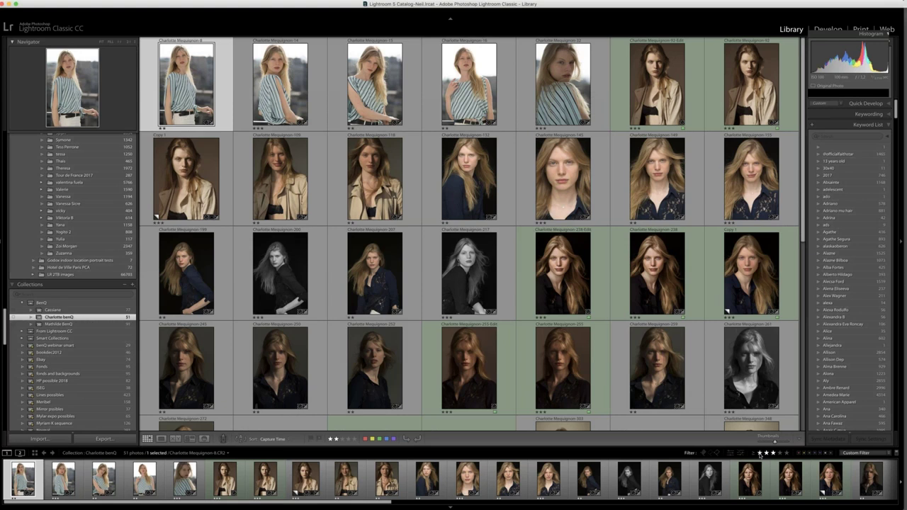
pyautogui.click(759, 454)
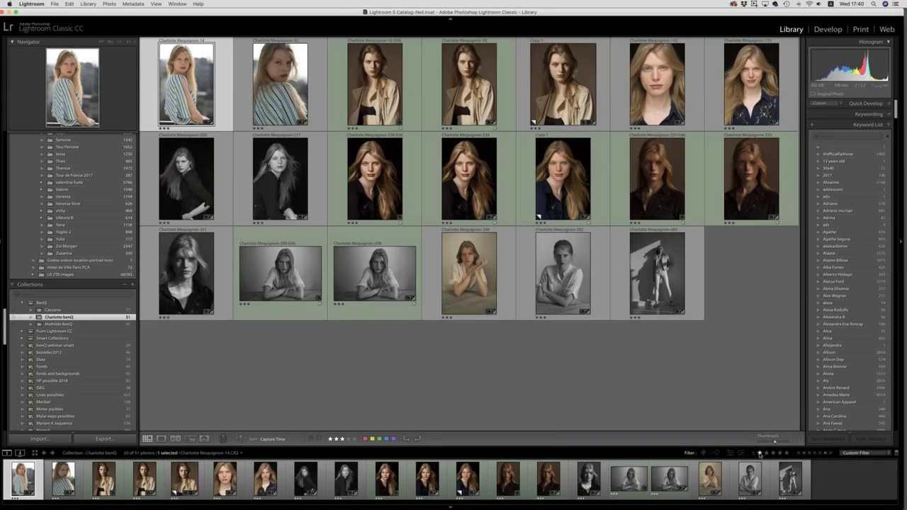
pyautogui.click(760, 454)
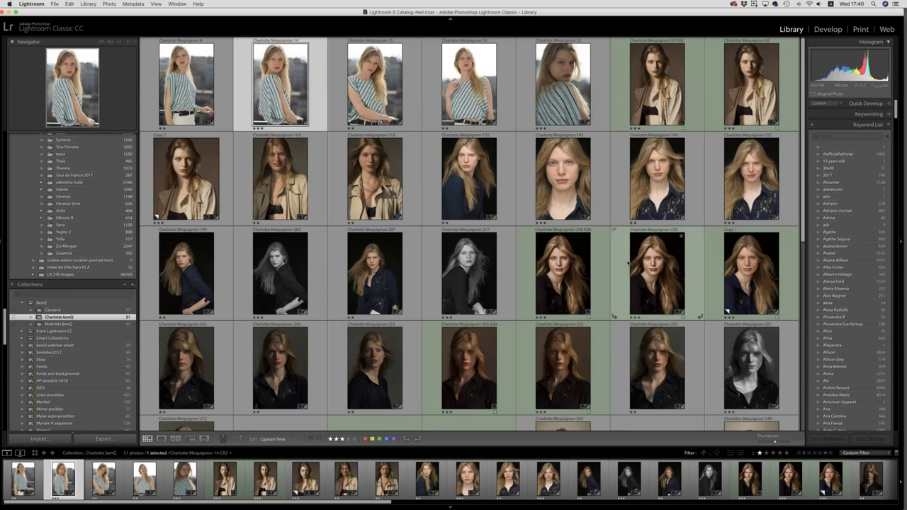
# Hide and restore the thumbnail information in the grid, and select the first photo of the collection
pyautogui.press('j')
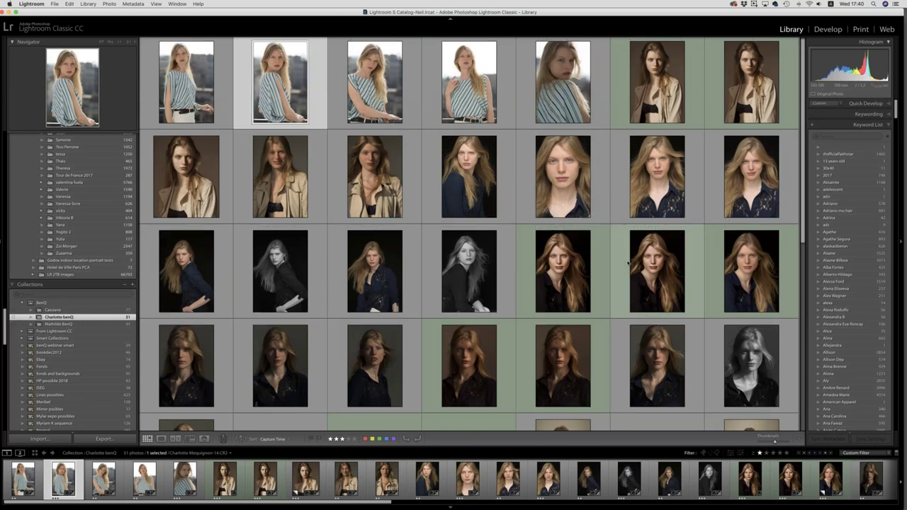
pyautogui.press('j')
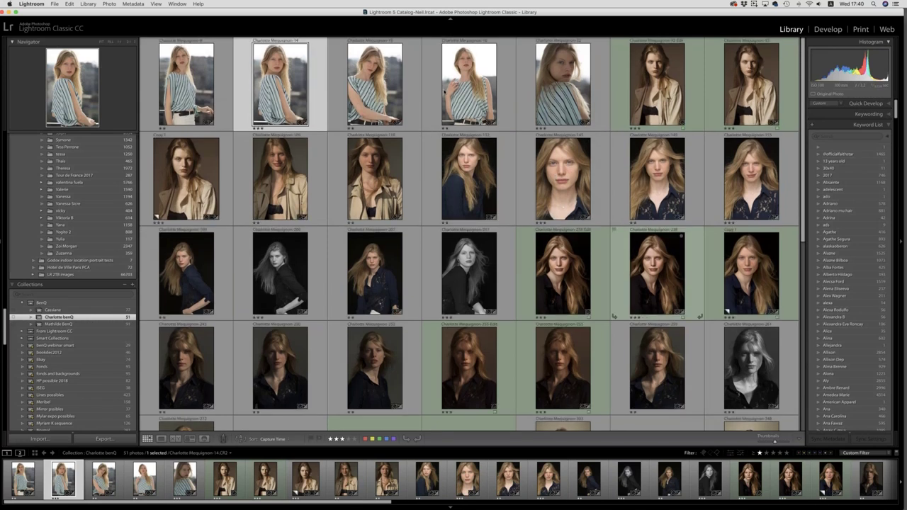
pyautogui.click(229, 79)
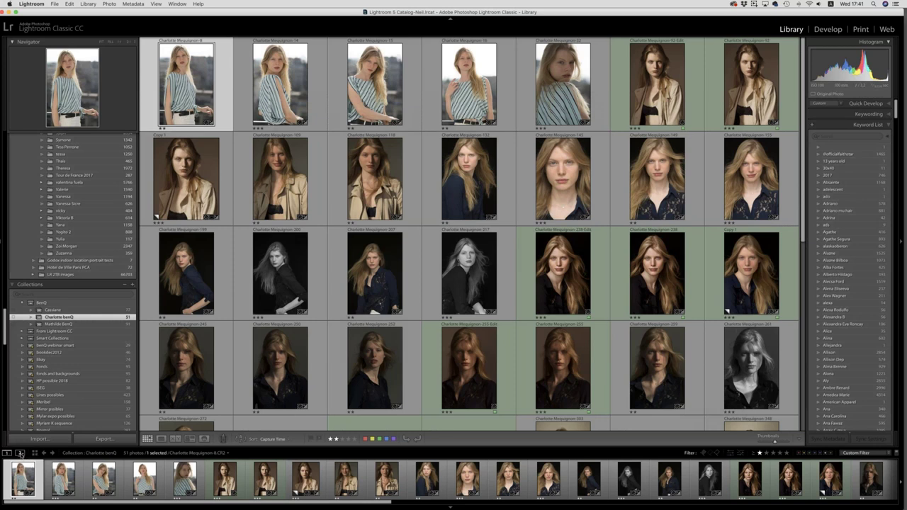
# Look at the secondary window options, and cycle the grid cell styles back to the one showing photo names and ratings
pyautogui.click(21, 453)
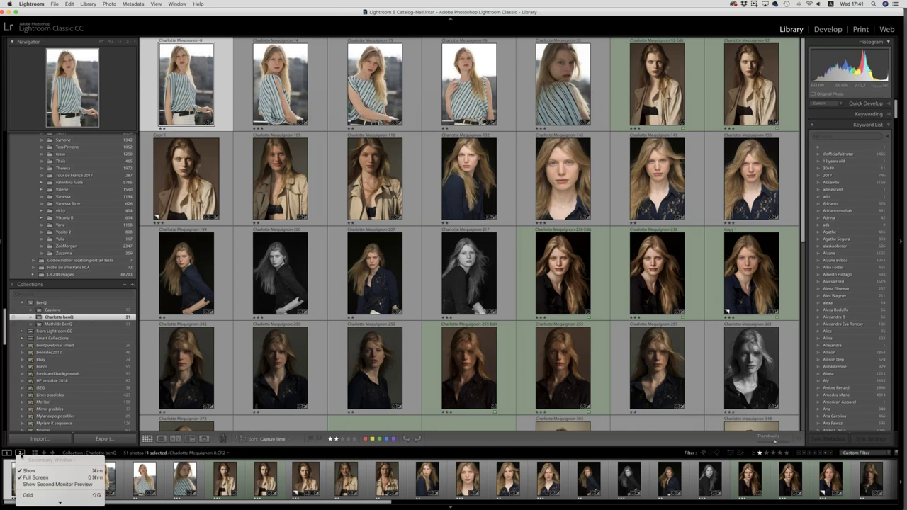
pyautogui.click(74, 437)
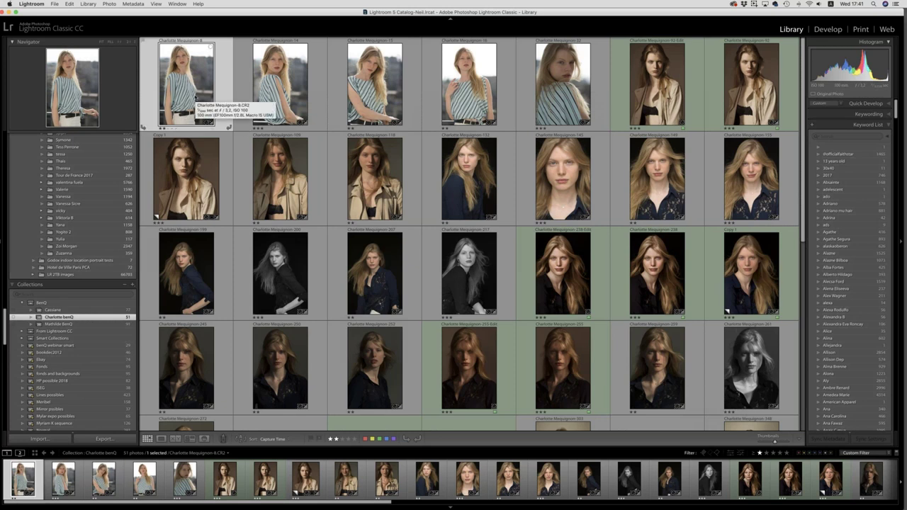
pyautogui.press('j')
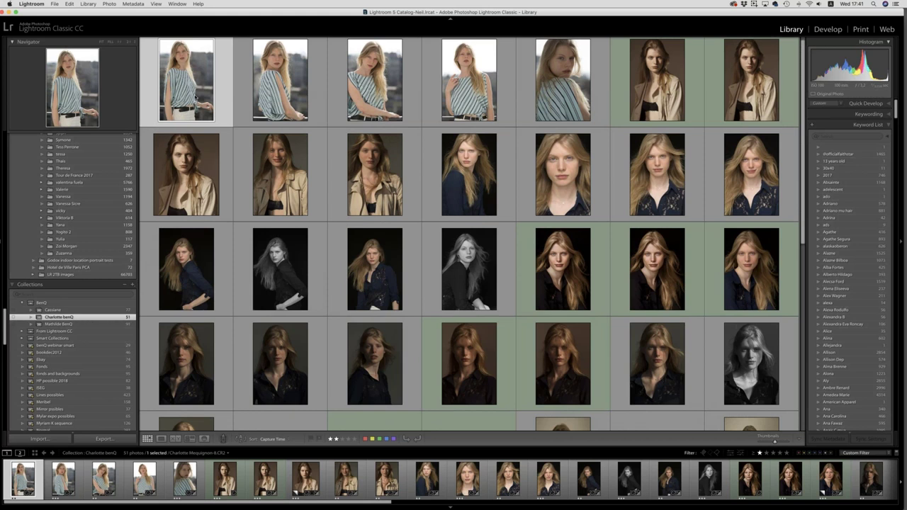
pyautogui.press('j')
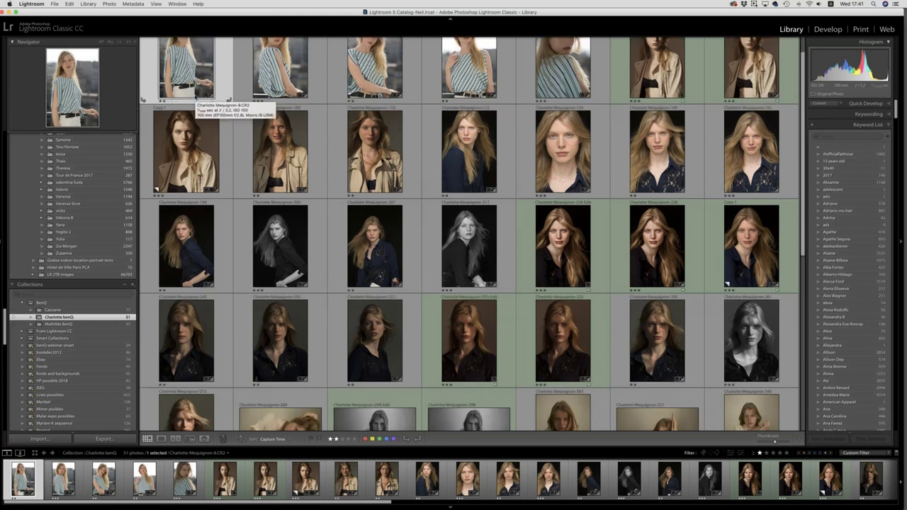
# Go through the photos one by one up to the smiling trench-coat portrait, number 109
pyautogui.press('Right')
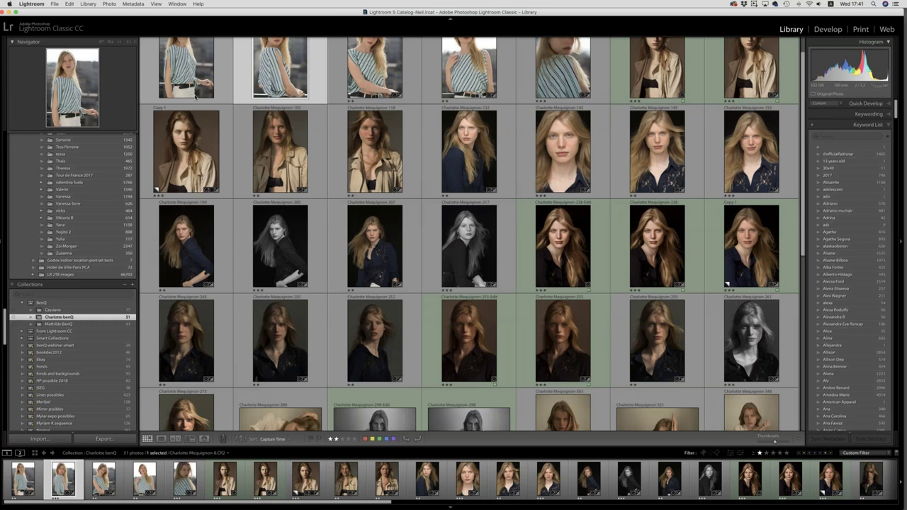
pyautogui.press('Right')
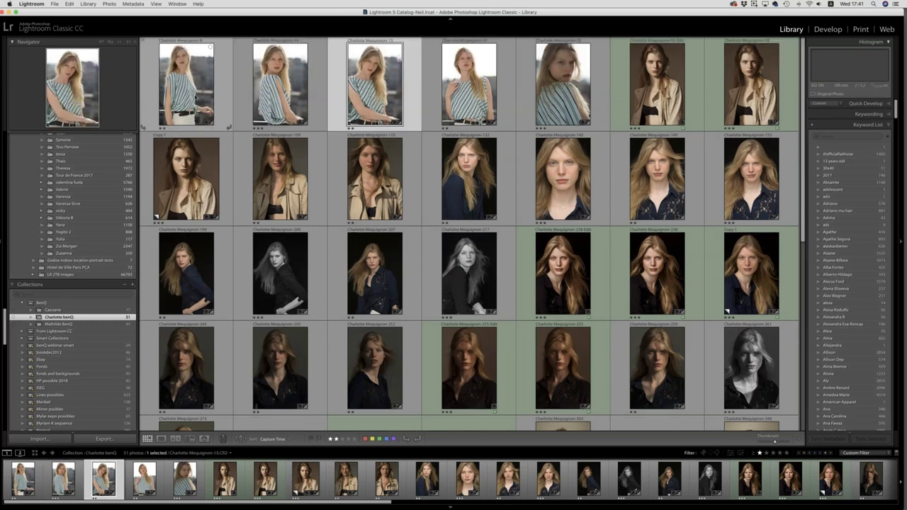
pyautogui.press('Right')
pyautogui.press('Right')
pyautogui.press('Right')
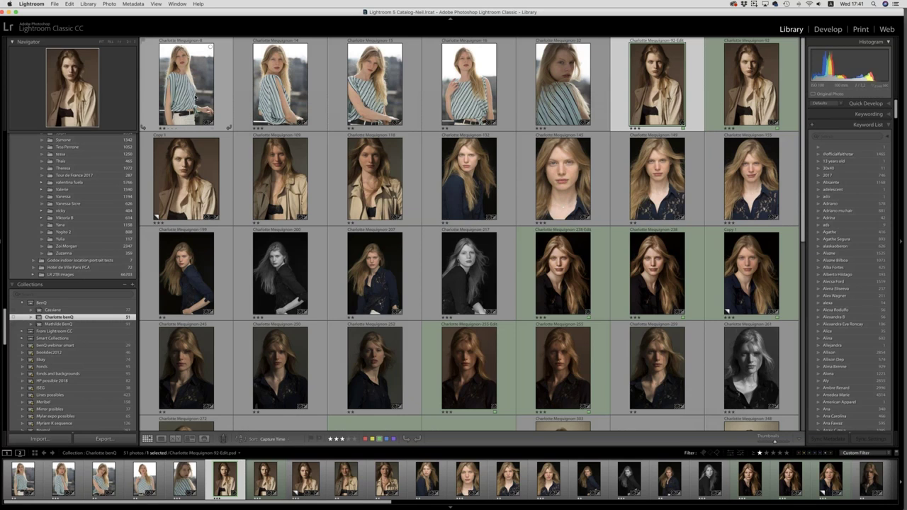
pyautogui.press('Right')
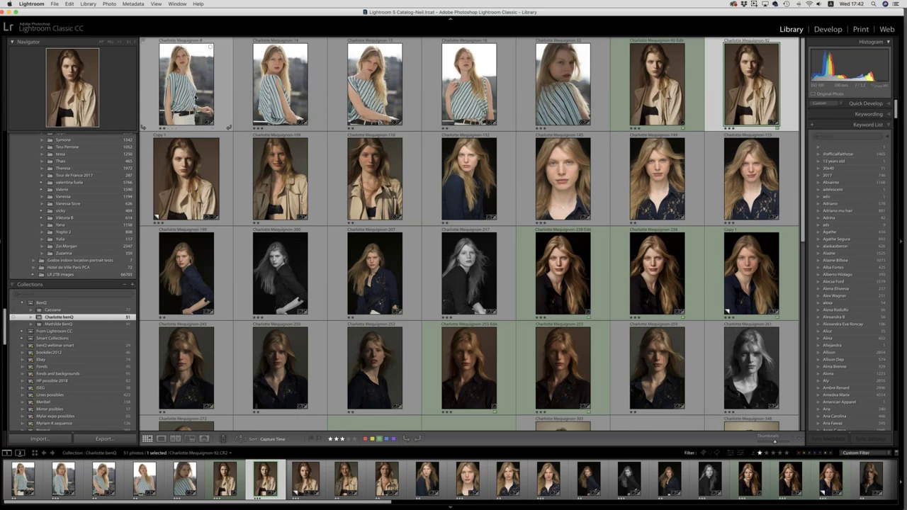
pyautogui.press('Right')
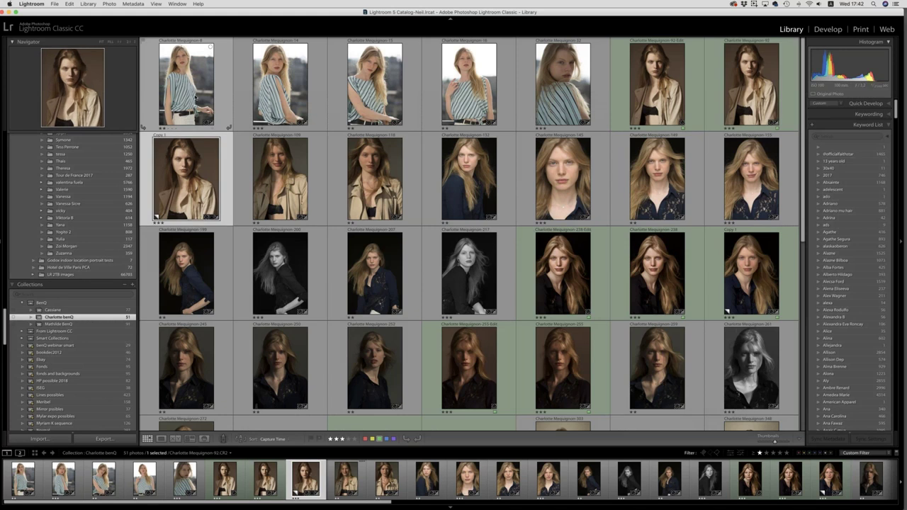
pyautogui.press('Right')
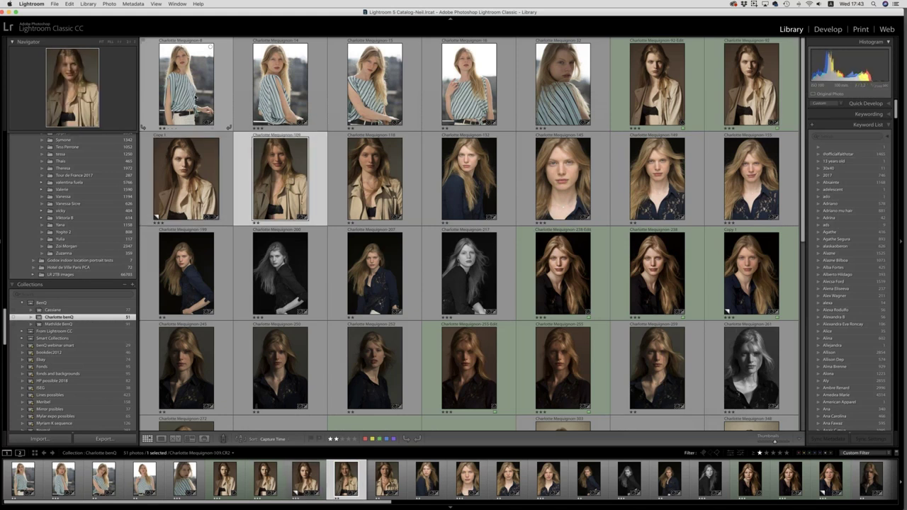
# Show the smiling trench-coat portrait in Loupe view and rate it three stars
pyautogui.press('e')
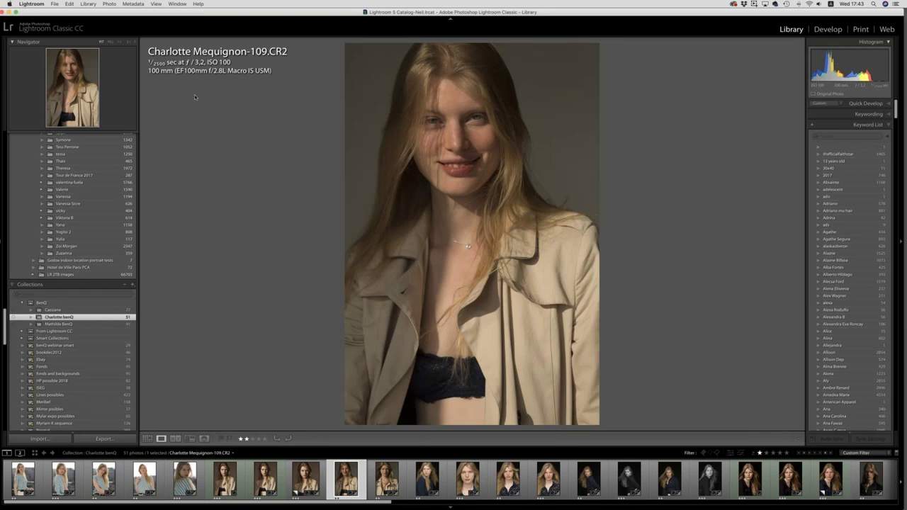
pyautogui.press('3')
pyautogui.hotkey('shift', 'f')
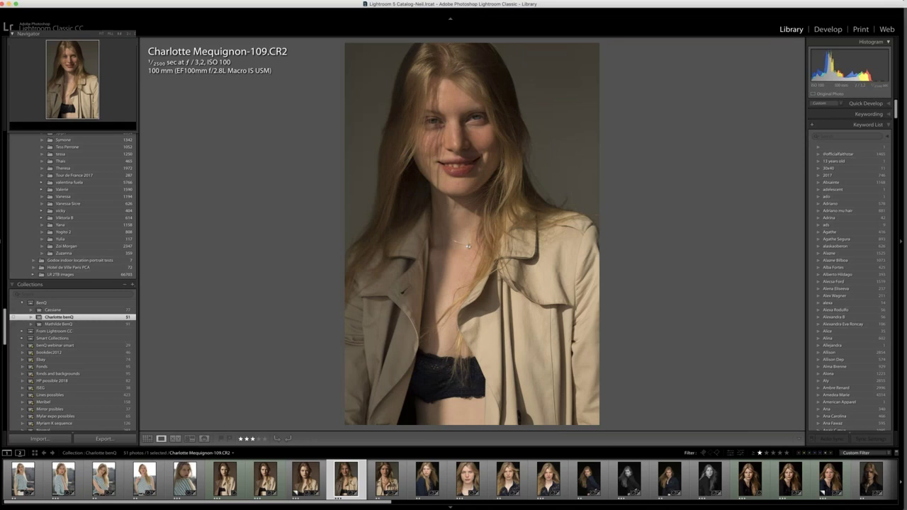
pyautogui.hotkey('shift', 'f')
# Inspect the face of portrait 109 up close, fit the whole photo in view again and return to the grid
pyautogui.press('z')
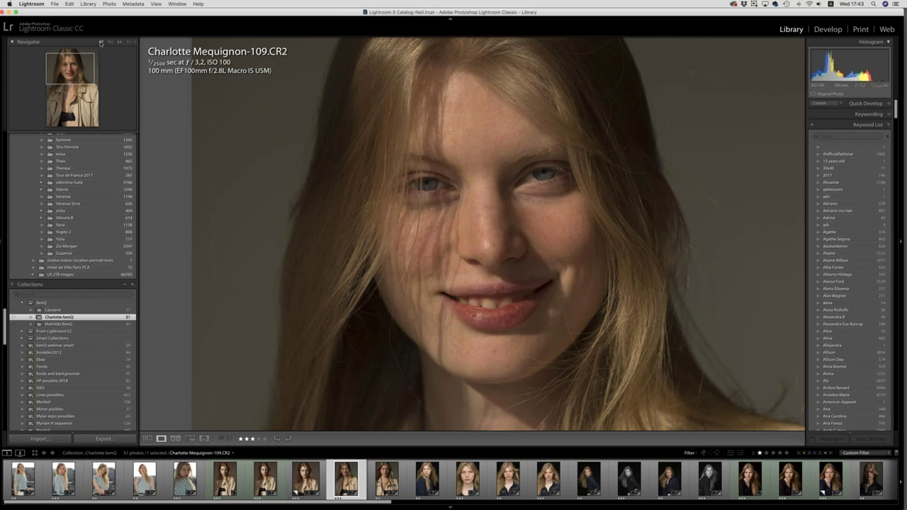
pyautogui.click(101, 42)
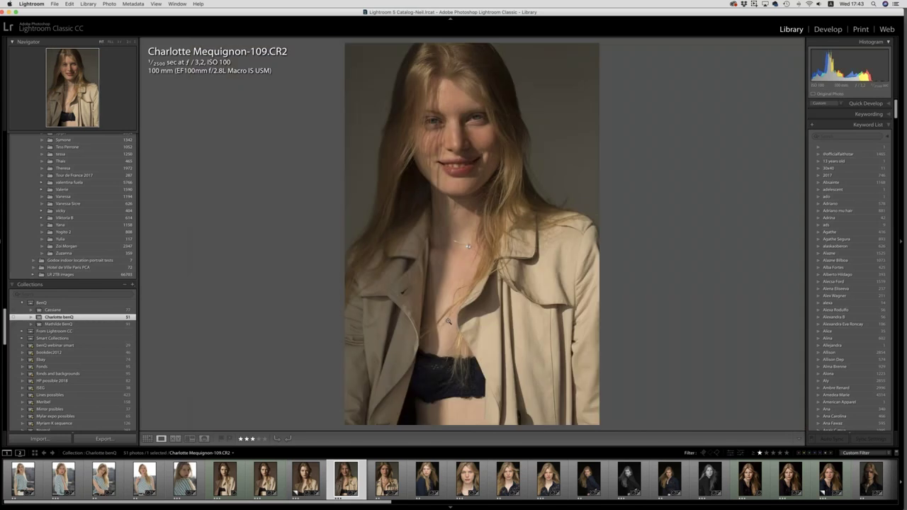
pyautogui.hotkey('shift', 'f')
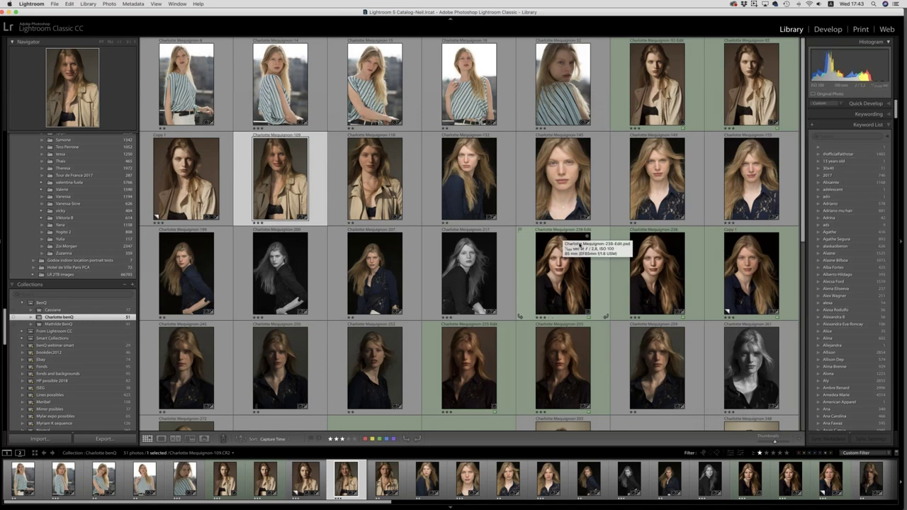
# Filter the collection to three stars or higher, and check the rating comparison options, keeping "Rating is greater than or equal to"
pyautogui.click(772, 453)
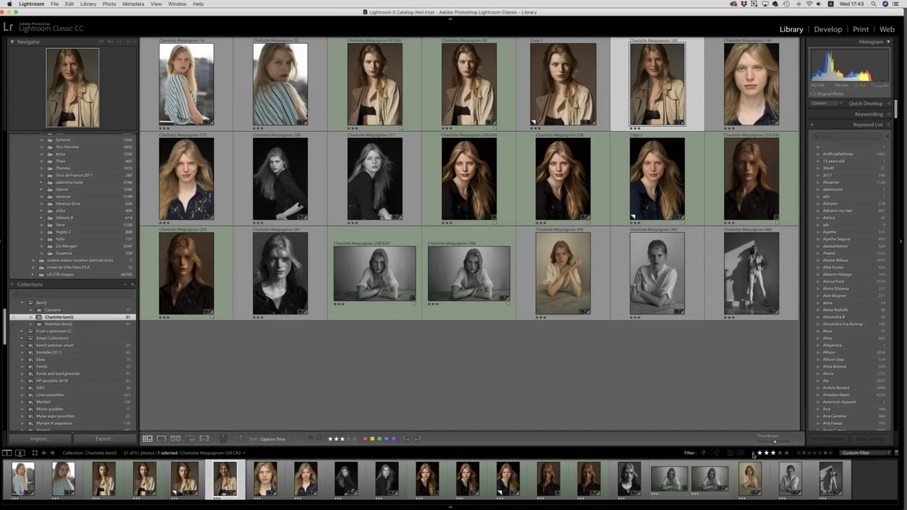
pyautogui.click(753, 454)
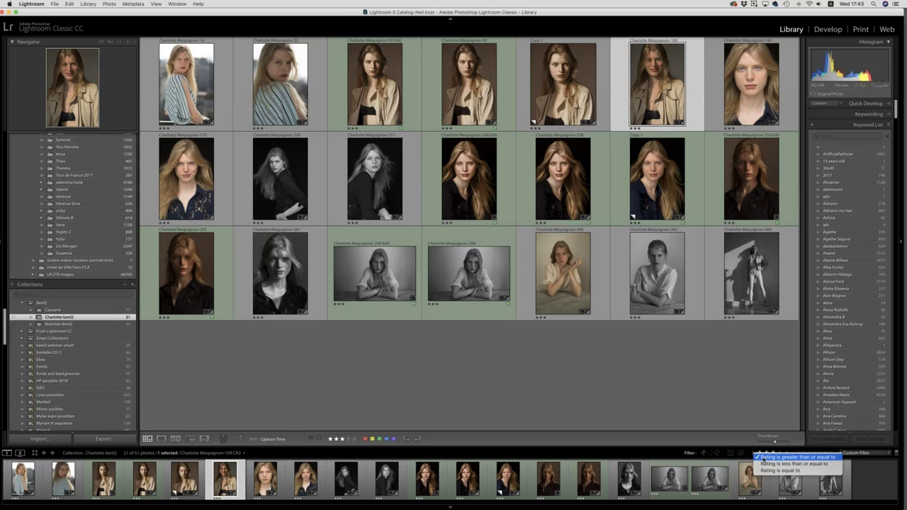
pyautogui.click(749, 415)
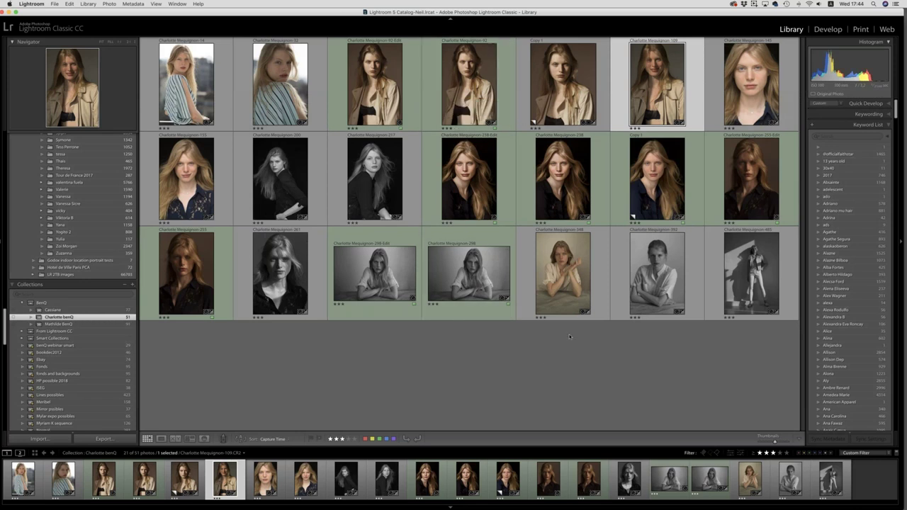
# View the retouched photo 238-Edit in Loupe view, switching to the adjacent raw file and back
pyautogui.click(467, 182)
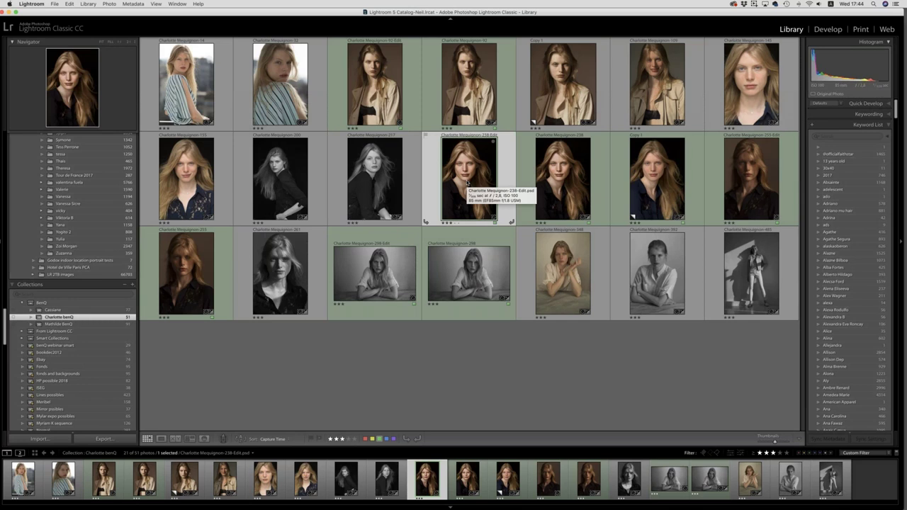
pyautogui.doubleClick(467, 182)
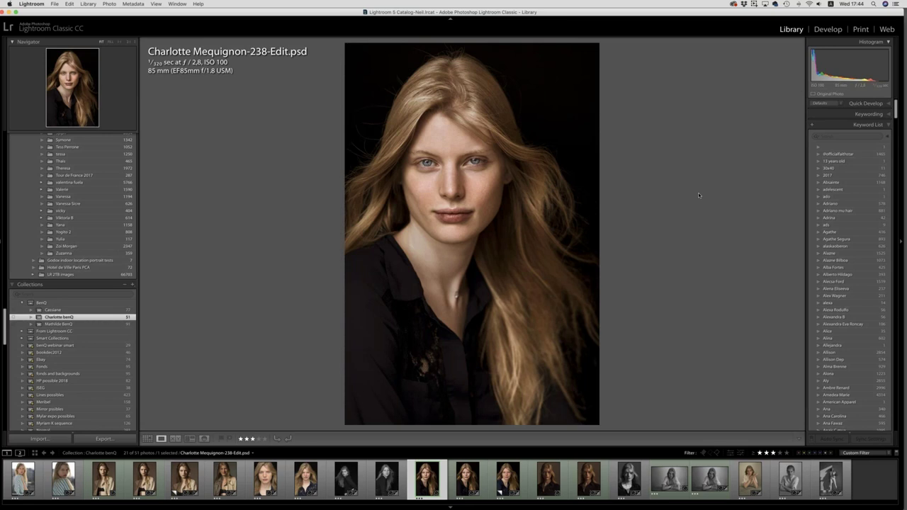
pyautogui.press('Right')
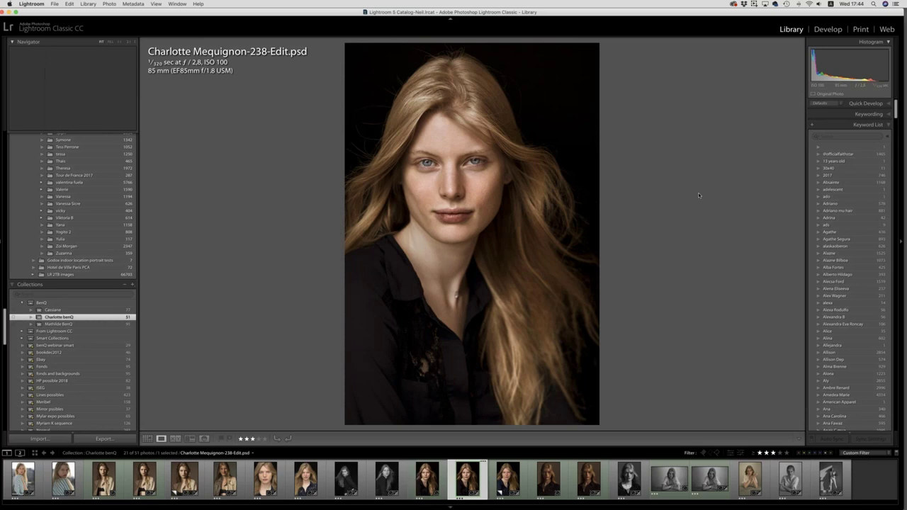
pyautogui.press('Left')
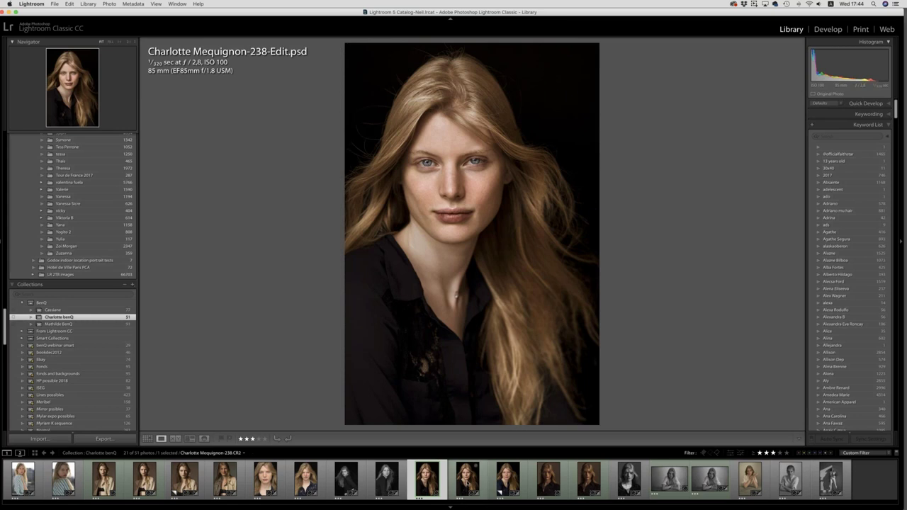
# Add the raw photo 238 to the selection and show it beside 238-Edit in Compare view with the info overlay
pyautogui.keyDown('super'); pyautogui.click(467, 478); pyautogui.keyUp('super')
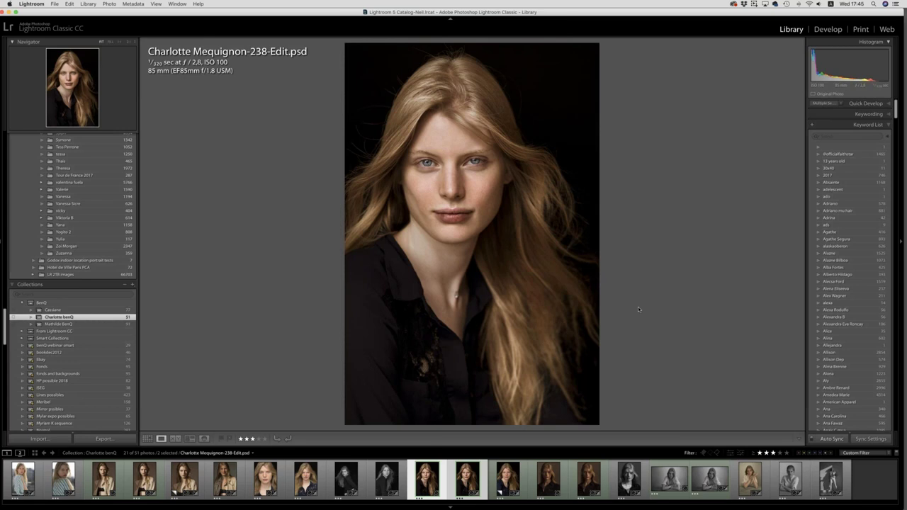
pyautogui.press('super+j')
pyautogui.press('c')
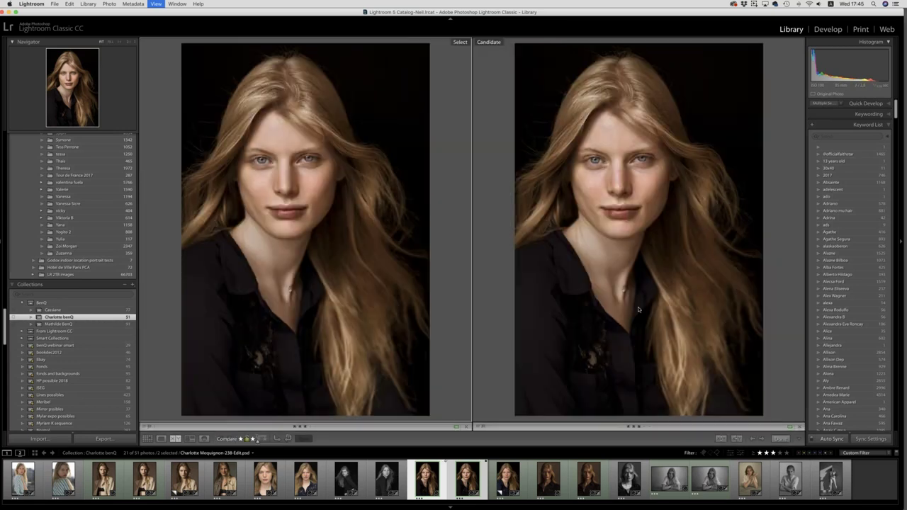
pyautogui.press('super+i')
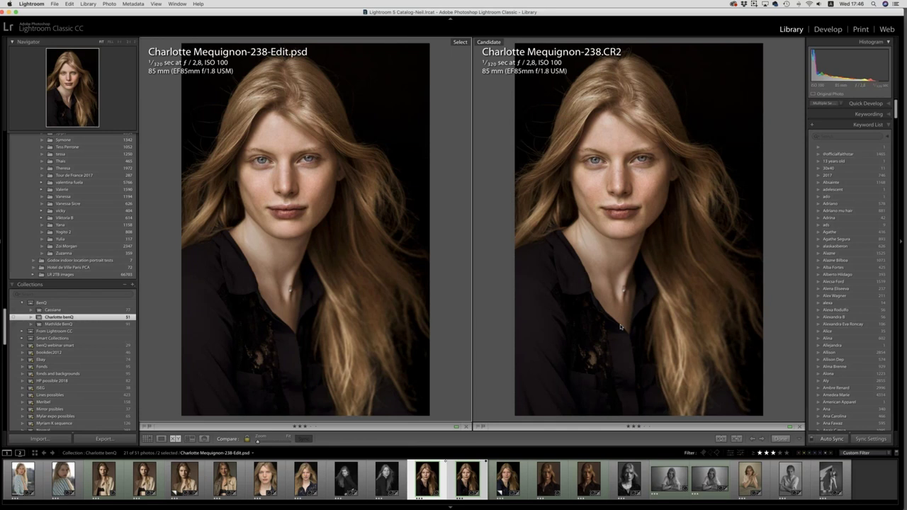
# Return to Grid view and select the virtual copy of photo 238
pyautogui.press('g')
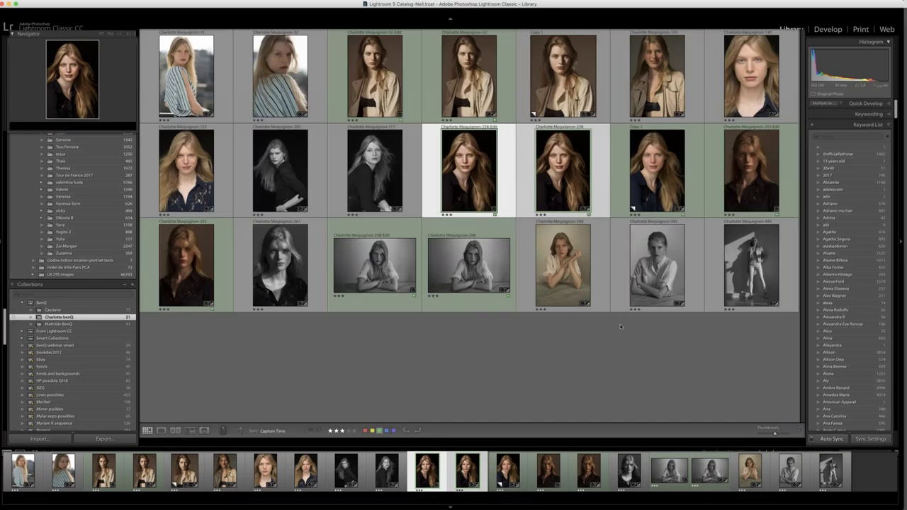
pyautogui.press('Right')
pyautogui.press('Right')
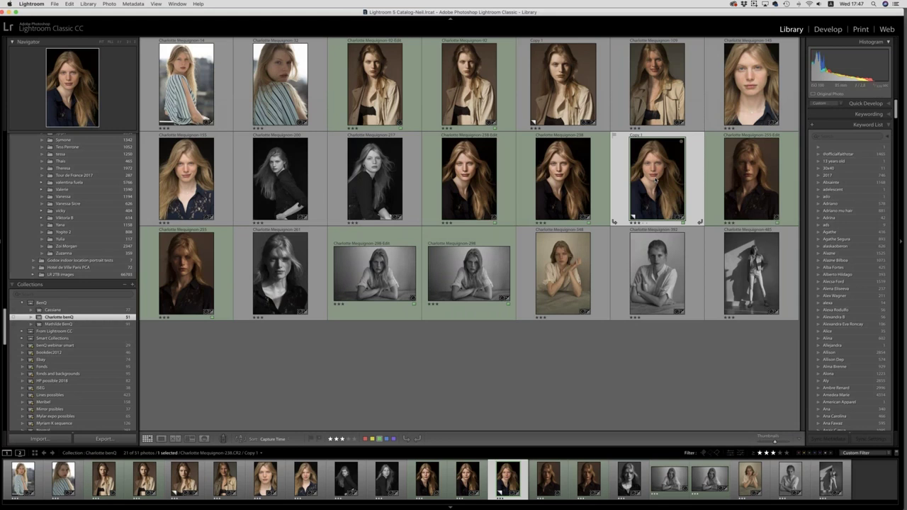
# Open the virtual copy of photo 238 in the Develop module and reset its develop settings
pyautogui.doubleClick(656, 180)
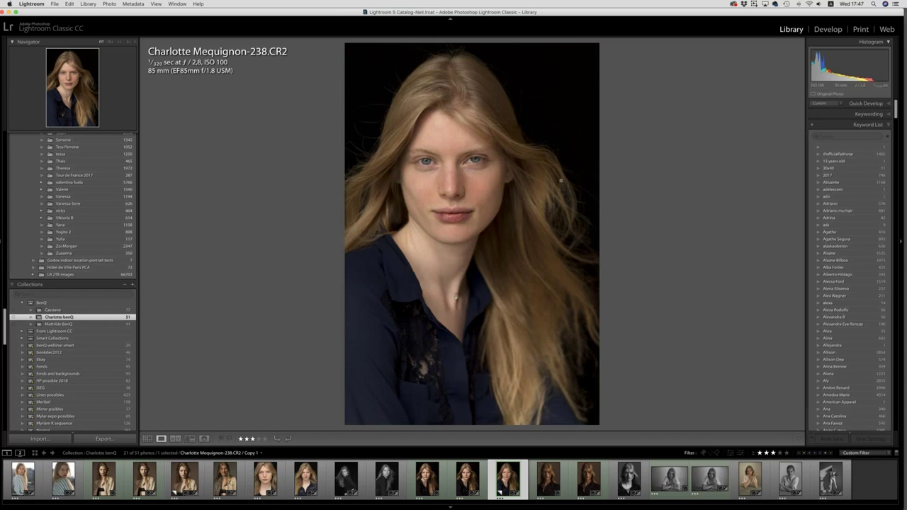
pyautogui.rightClick(481, 183)
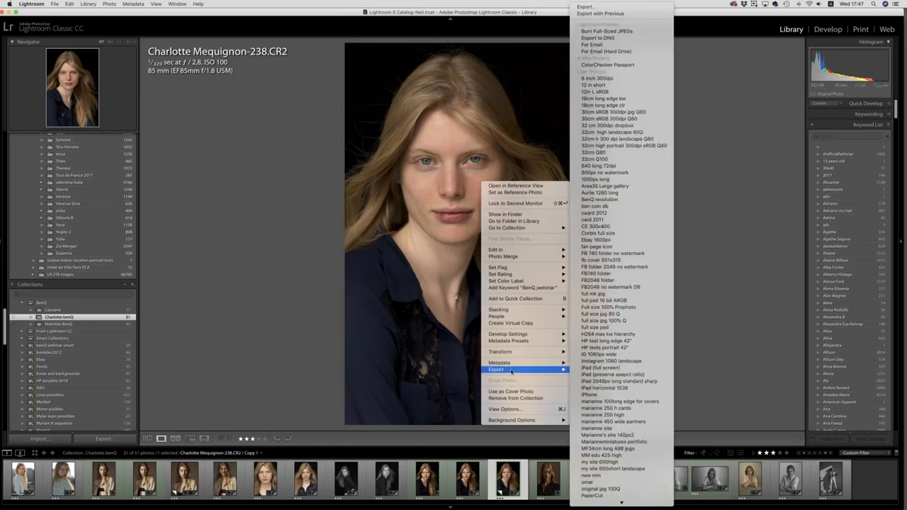
pyautogui.moveTo(539, 334)
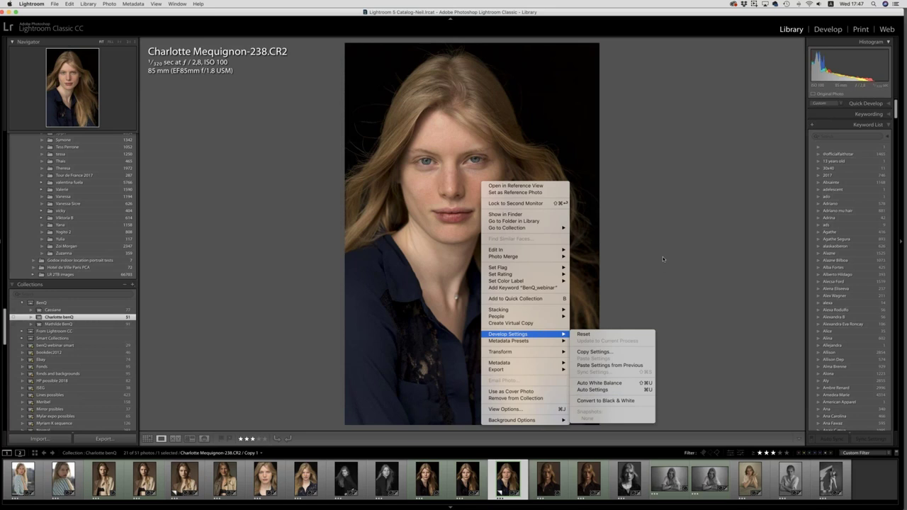
pyautogui.click(669, 212)
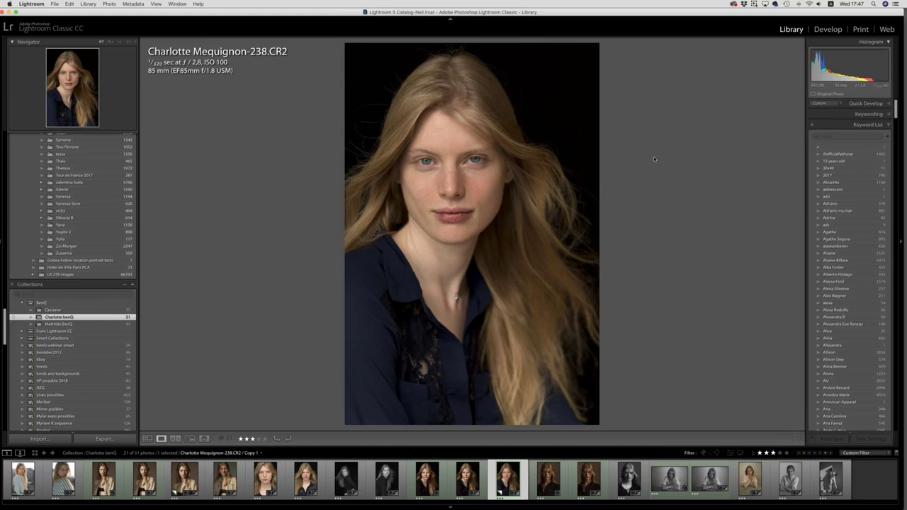
pyautogui.click(828, 30)
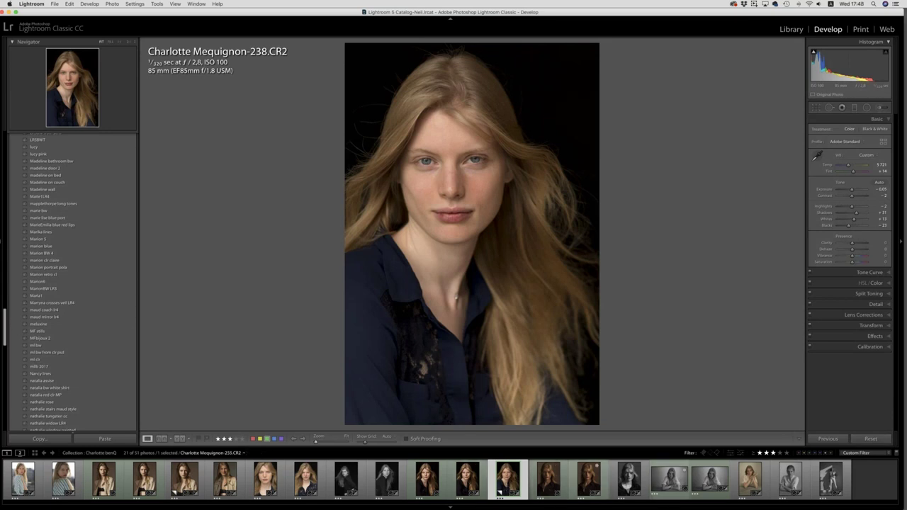
pyautogui.click(871, 439)
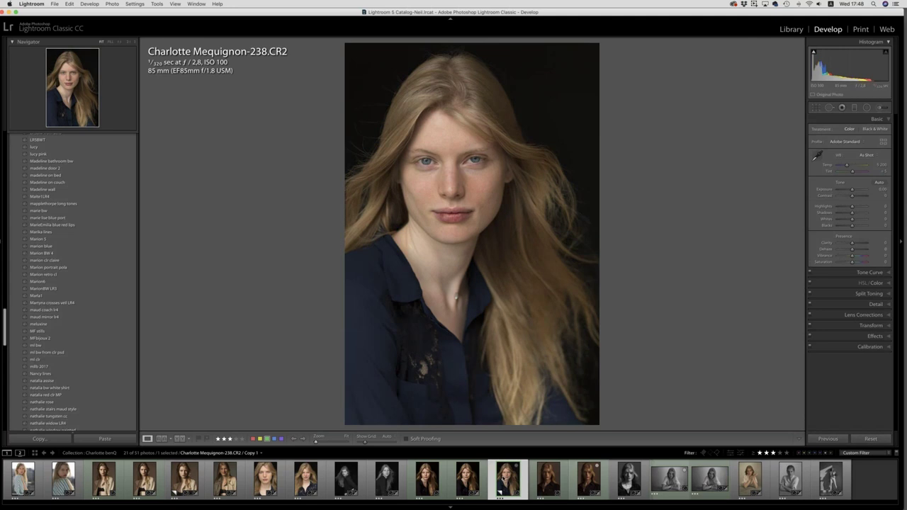
# Add the raw photo 238 to the selection, compare it with the reset virtual copy, and return to Grid view
pyautogui.press('shift')
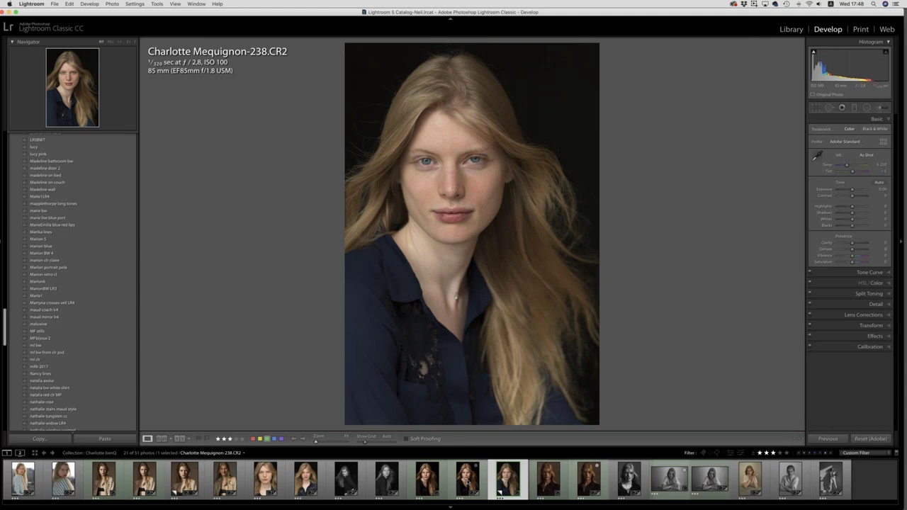
pyautogui.keyDown('shift'); pyautogui.click(467, 482); pyautogui.keyUp('shift')
pyautogui.press('super')
pyautogui.press('c')
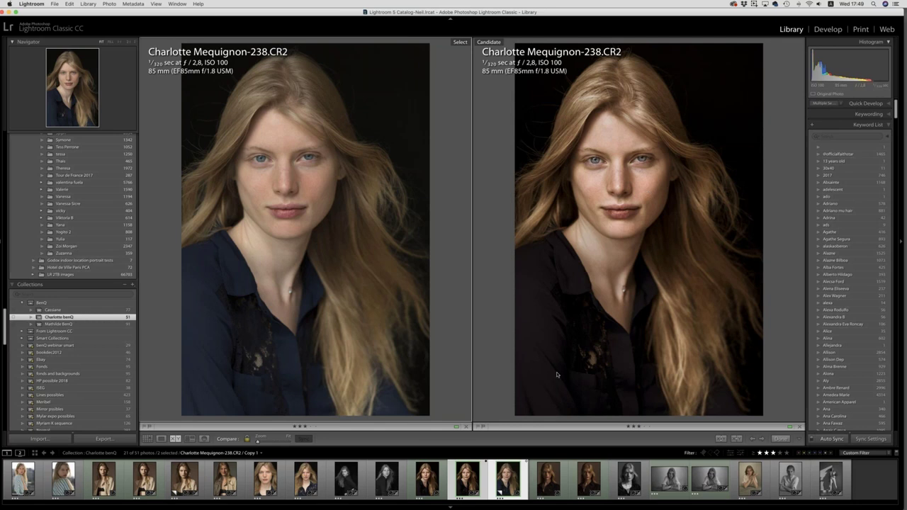
pyautogui.press('g')
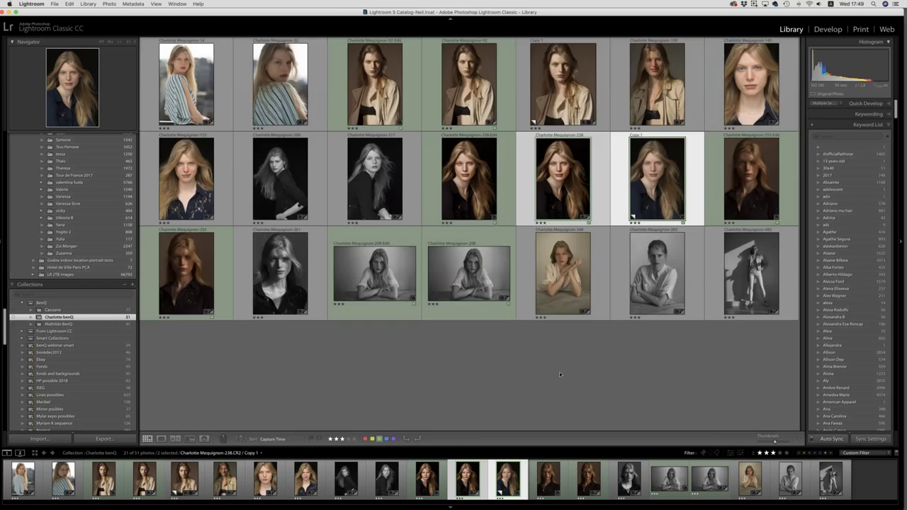
# Reopen the virtual copy in Develop, warm its white balance temperature slightly and set Tint to +8
pyautogui.doubleClick(656, 186)
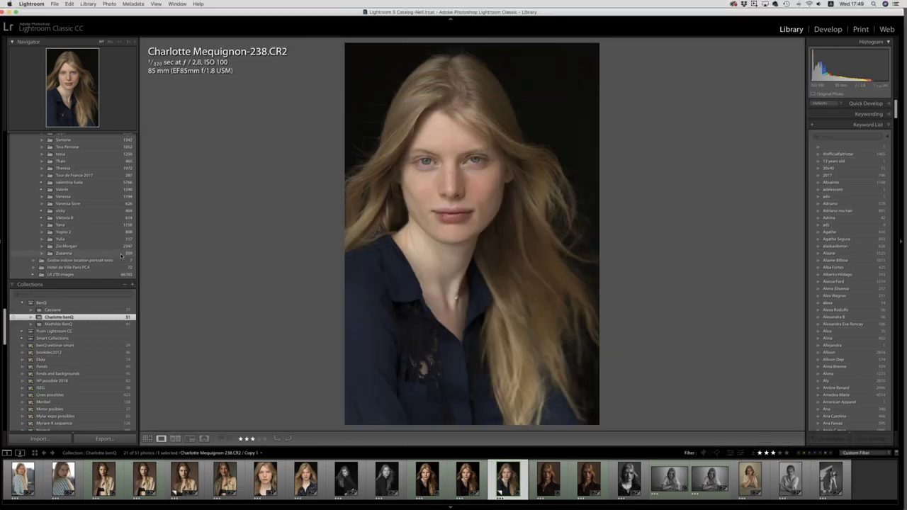
pyautogui.click(829, 29)
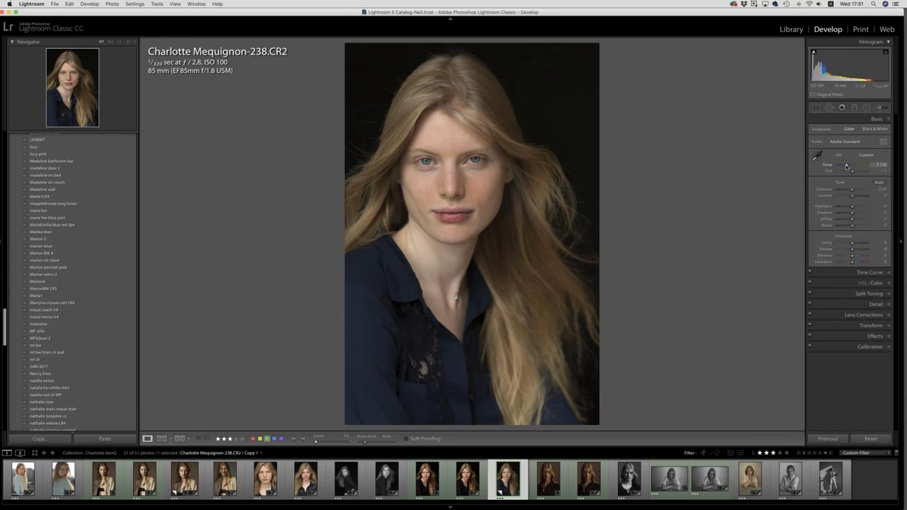
pyautogui.moveTo(847, 165); pyautogui.dragTo(847, 166)
pyautogui.doubleClick(829, 172)
pyautogui.moveTo(848, 166); pyautogui.dragTo(847, 168)
# Set the virtual copy's Exposure to -0.15 and Contrast to -6
pyautogui.scroll(-1, 854, 193)
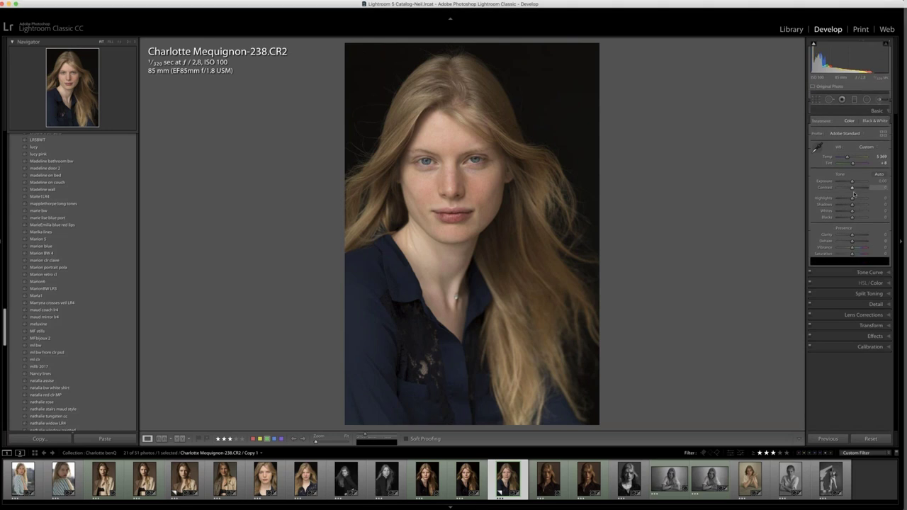
pyautogui.scroll(1, 854, 194)
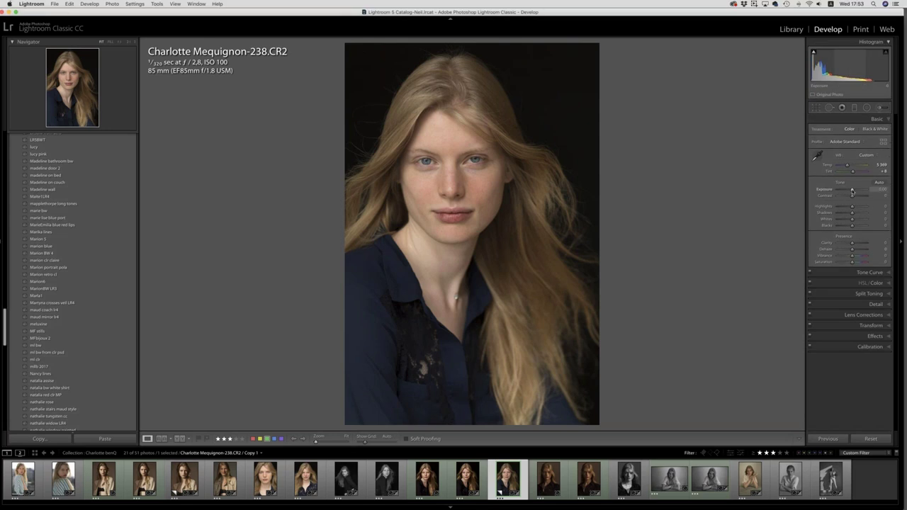
pyautogui.scroll(1, 852, 192)
pyautogui.scroll(1, 852, 191)
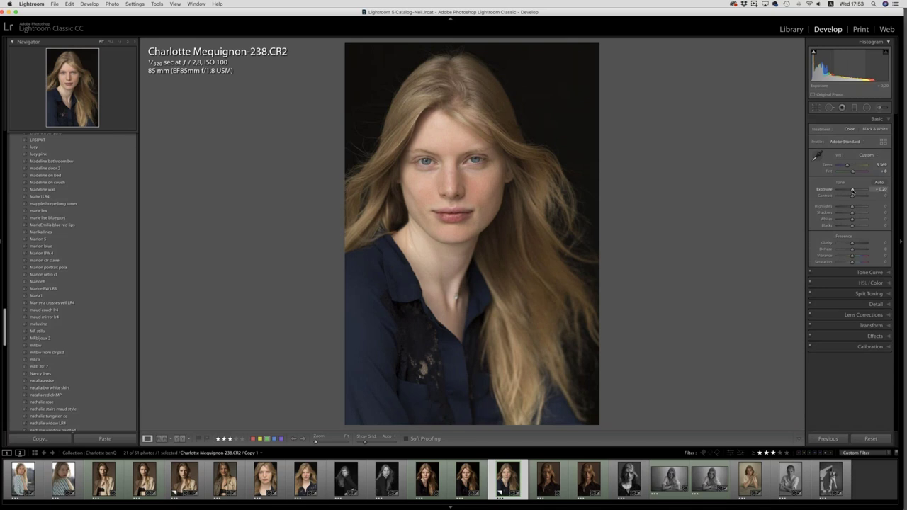
pyautogui.moveTo(852, 192); pyautogui.dragTo(853, 192)
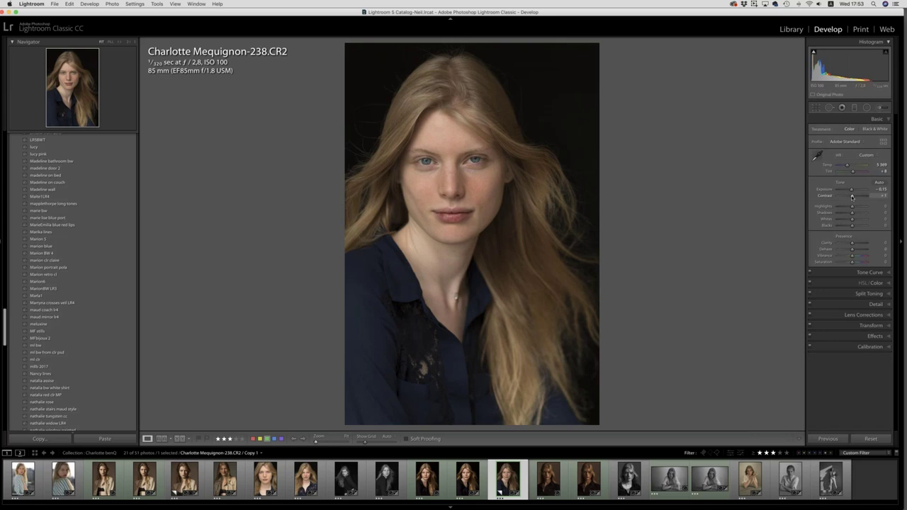
pyautogui.moveTo(852, 198); pyautogui.dragTo(850, 198)
pyautogui.moveTo(850, 198); pyautogui.dragTo(852, 198)
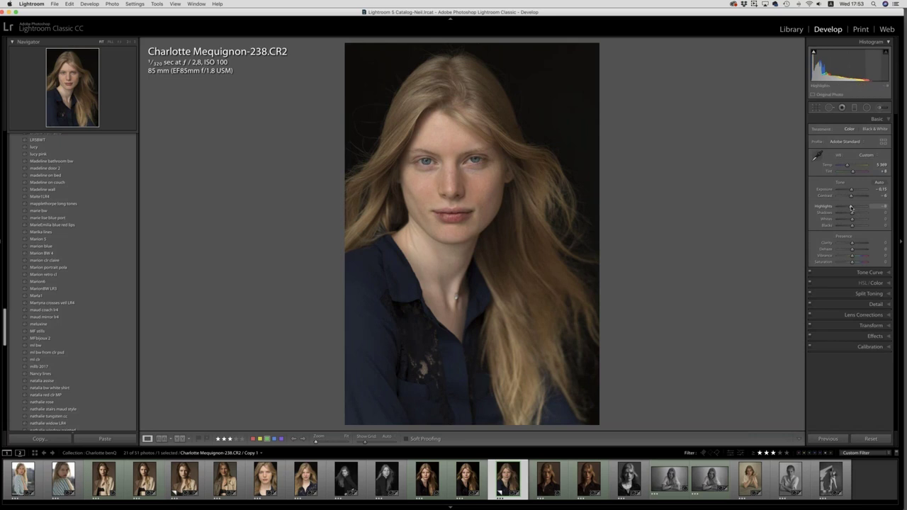
# Set the basic tone Highlights to -1, Whites to +19 and Shadows to -17
pyautogui.moveTo(853, 207); pyautogui.dragTo(851, 208)
pyautogui.moveTo(852, 207); pyautogui.dragTo(851, 209)
pyautogui.moveTo(852, 208); pyautogui.dragTo(852, 208)
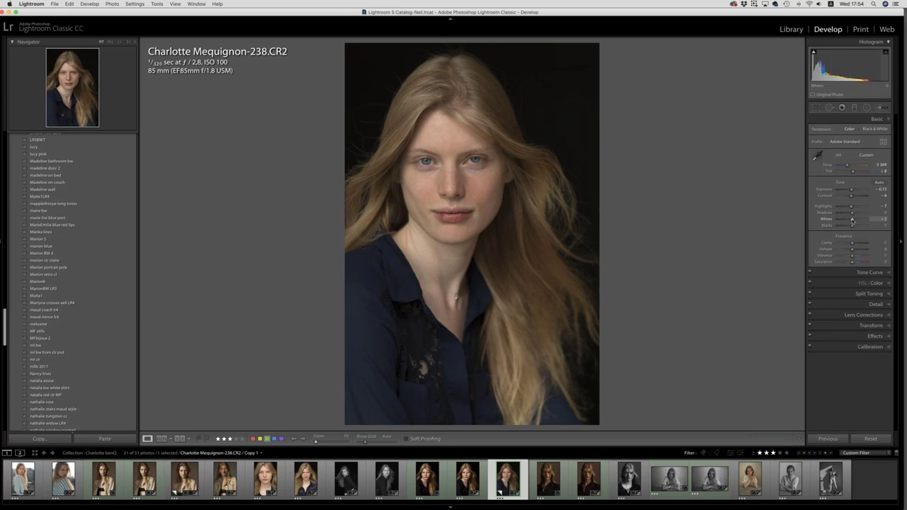
pyautogui.moveTo(852, 220); pyautogui.dragTo(856, 220)
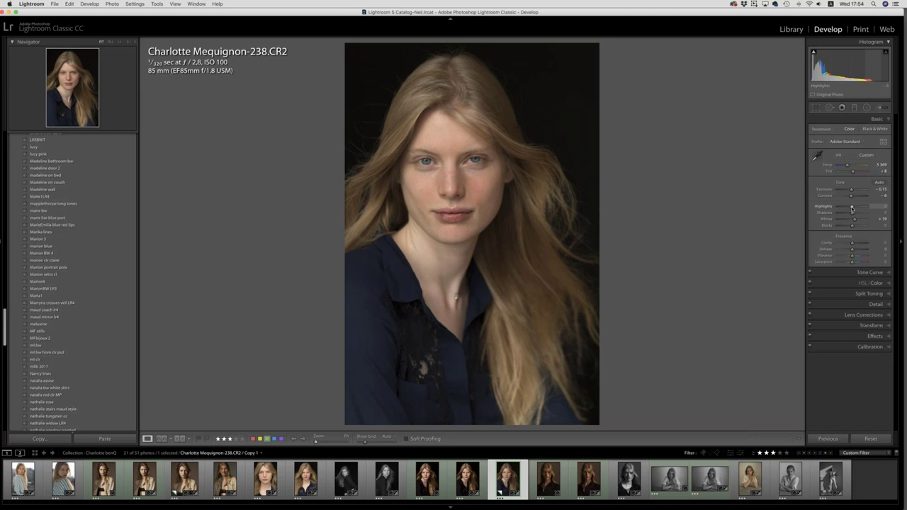
pyautogui.moveTo(852, 207); pyautogui.dragTo(849, 213)
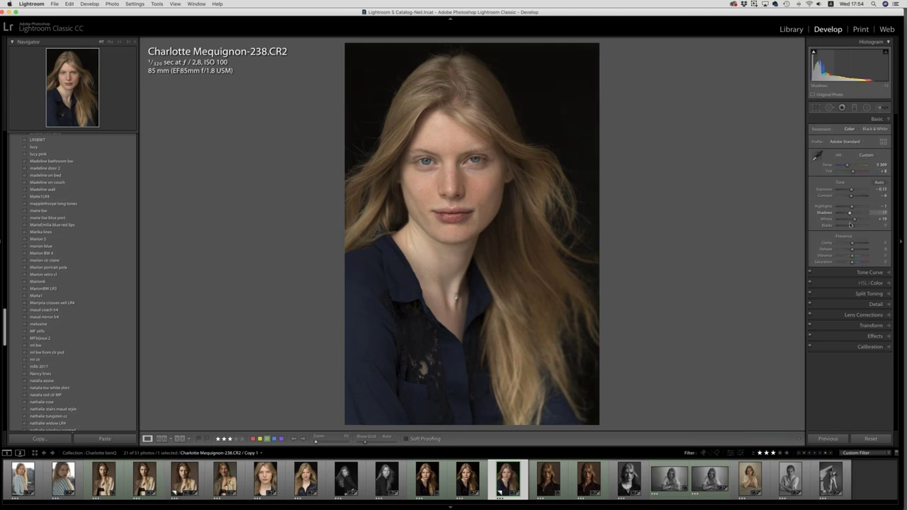
# Set Blacks to -18 and fine-tune the Vibrance and Saturation
pyautogui.moveTo(852, 225); pyautogui.dragTo(850, 226)
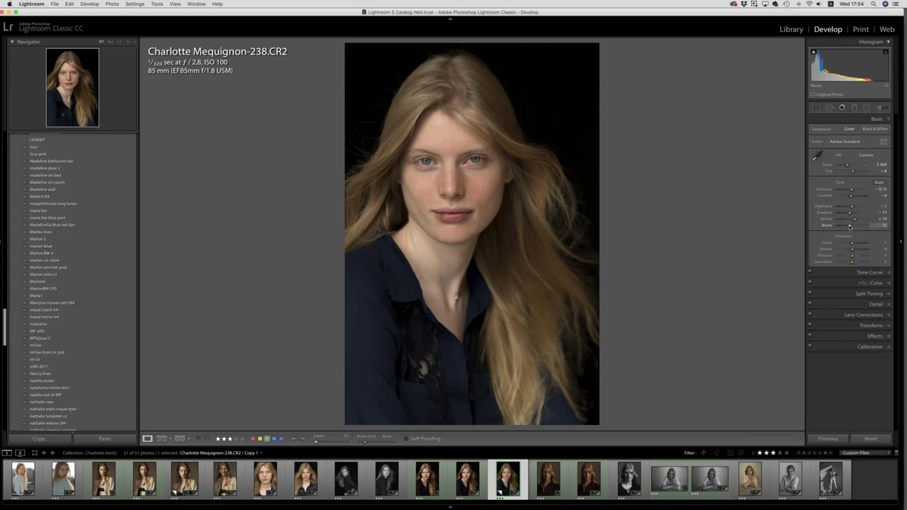
pyautogui.moveTo(850, 226); pyautogui.dragTo(848, 226)
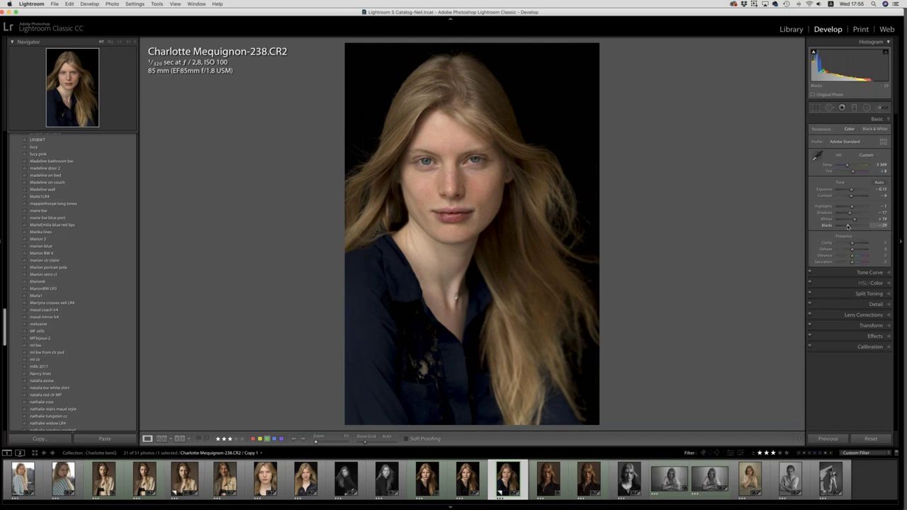
pyautogui.moveTo(847, 226); pyautogui.dragTo(848, 226)
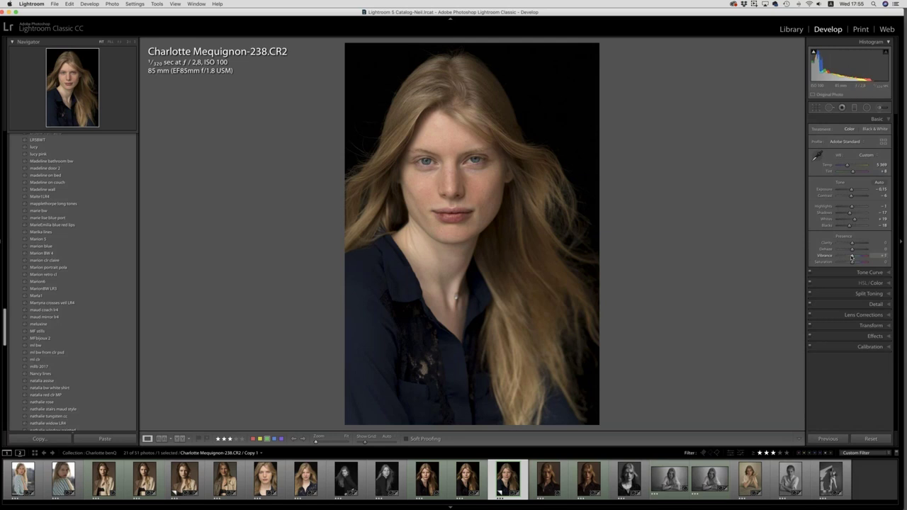
pyautogui.moveTo(851, 257); pyautogui.dragTo(851, 258)
pyautogui.moveTo(852, 262); pyautogui.dragTo(852, 263)
# Set the tone curve's Highlights to +7, Lights to -9 and Darks to -9
pyautogui.click(865, 272)
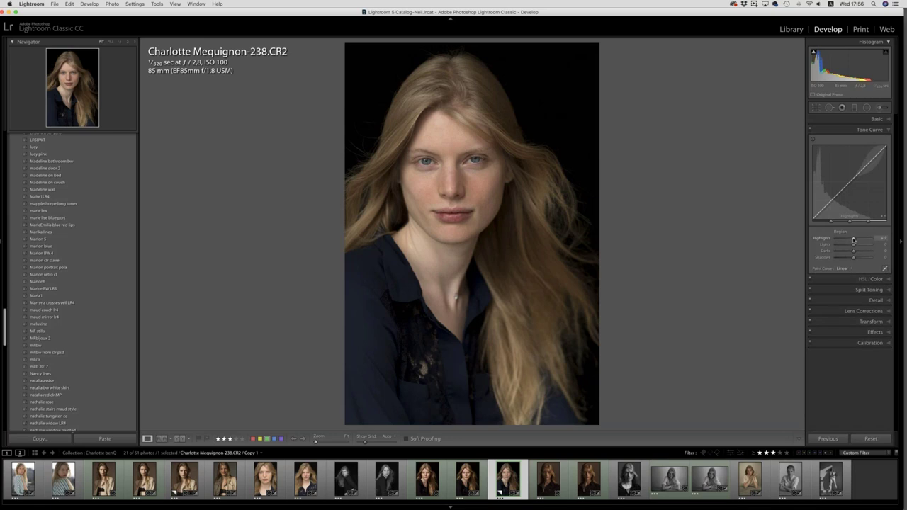
pyautogui.moveTo(854, 240)
pyautogui.mouseDown()
pyautogui.moveTo(870, 240)
pyautogui.moveTo(842, 241)
pyautogui.mouseUp()
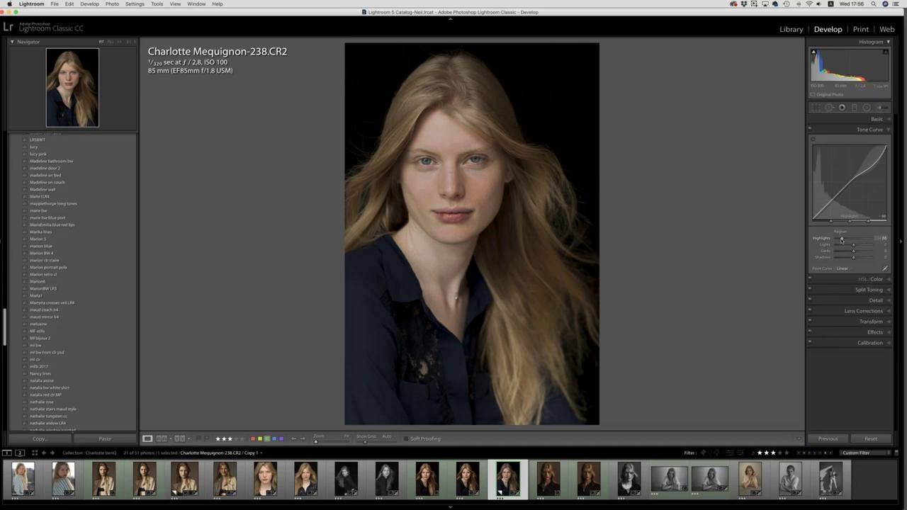
pyautogui.moveTo(842, 240); pyautogui.dragTo(852, 241)
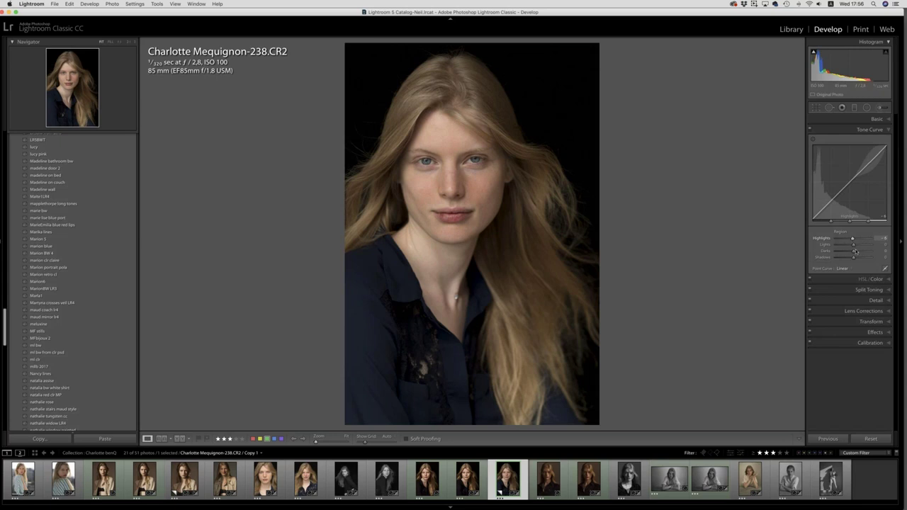
pyautogui.moveTo(853, 239); pyautogui.dragTo(851, 245)
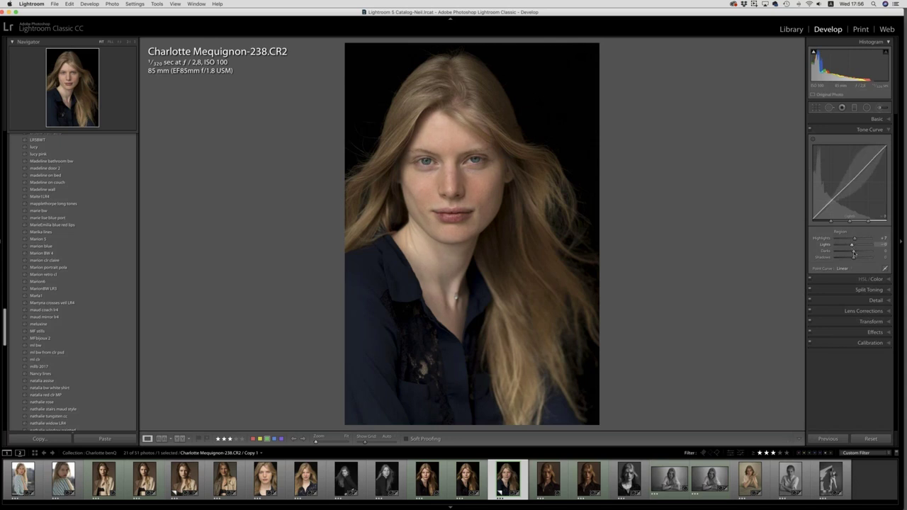
pyautogui.moveTo(853, 252); pyautogui.dragTo(851, 251)
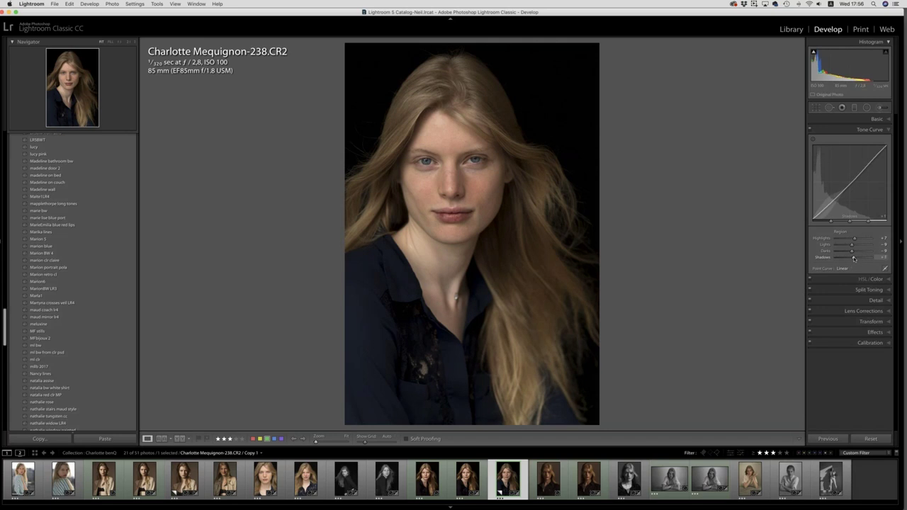
# Set the tone curve's Shadows to +17 and adjust the split points of its highlight and shadow regions
pyautogui.moveTo(854, 259); pyautogui.dragTo(856, 259)
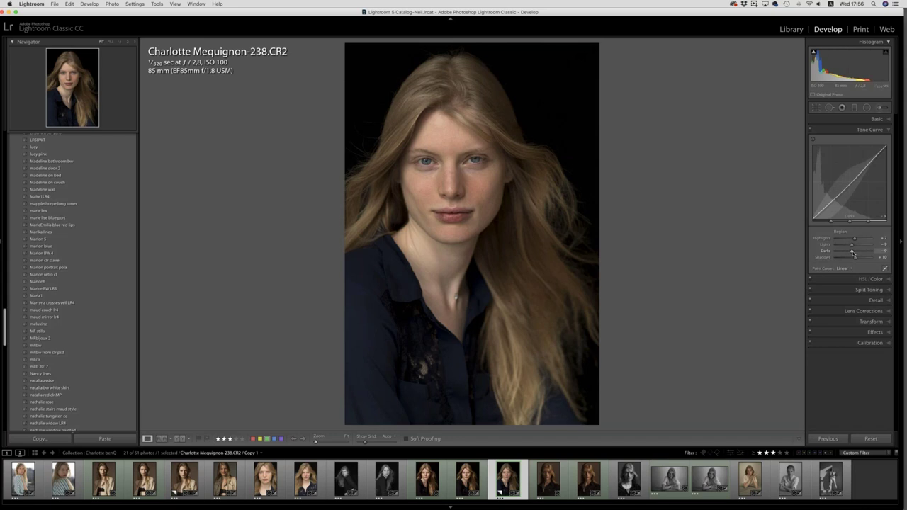
pyautogui.moveTo(813, 53)
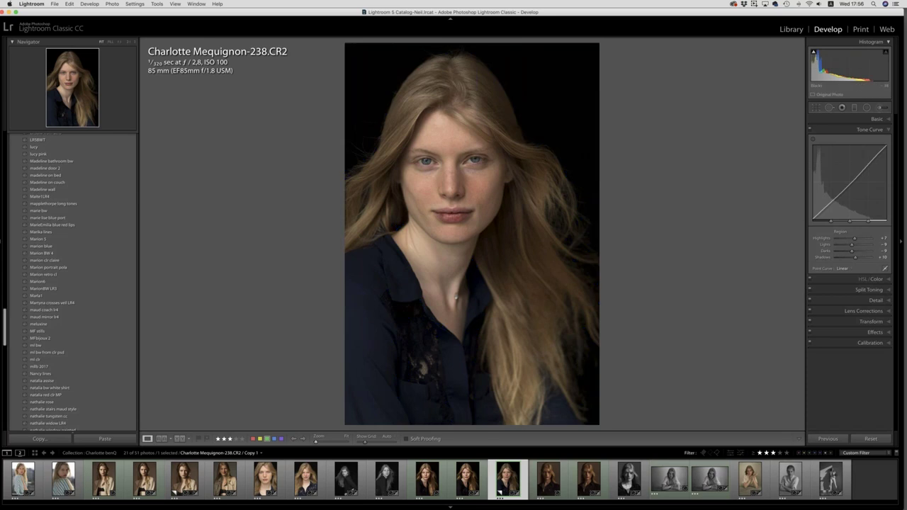
pyautogui.hotkey('shift', 'f')
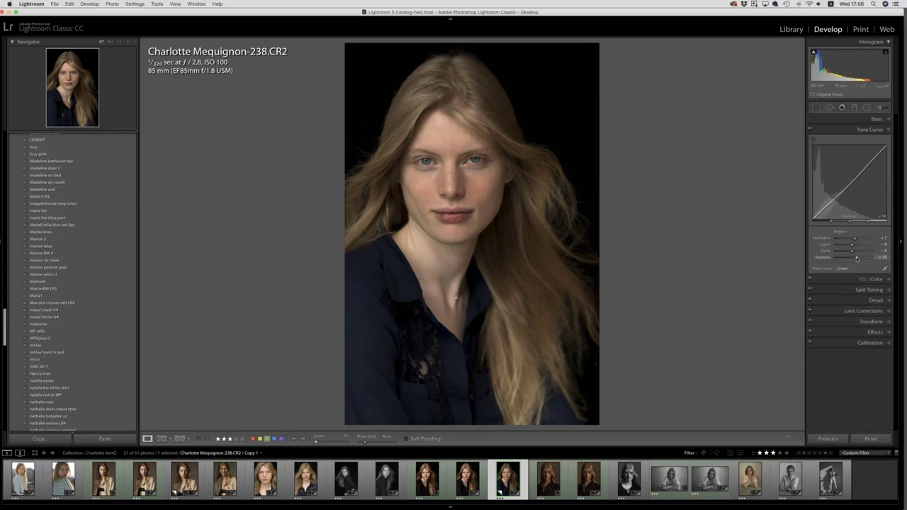
pyautogui.moveTo(857, 259); pyautogui.dragTo(856, 257)
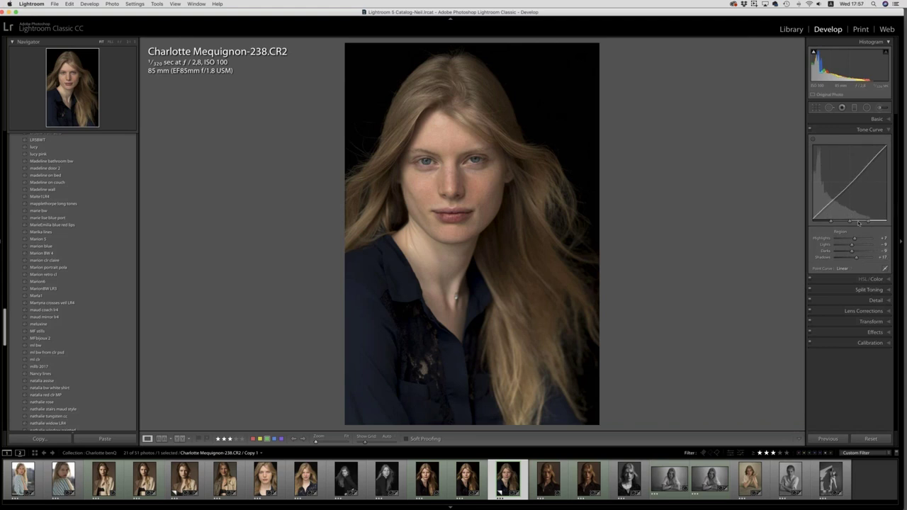
pyautogui.moveTo(871, 222); pyautogui.dragTo(869, 223)
pyautogui.moveTo(871, 224); pyautogui.dragTo(872, 223)
pyautogui.moveTo(830, 223); pyautogui.dragTo(827, 223)
# Set the Red Saturation to +3 and the Red Luminance to +16 in the HSL color adjustments
pyautogui.click(876, 280)
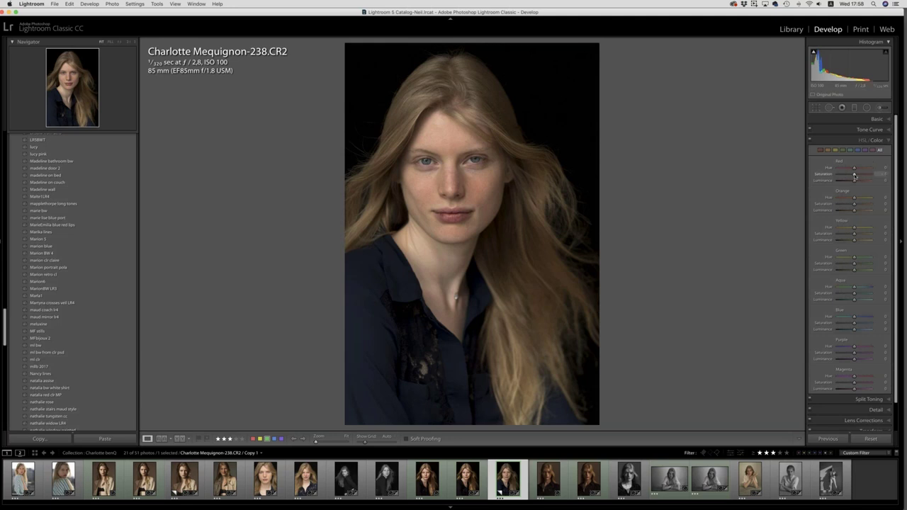
pyautogui.moveTo(855, 176); pyautogui.dragTo(853, 176)
pyautogui.moveTo(853, 176); pyautogui.dragTo(853, 182)
pyautogui.moveTo(854, 181)
pyautogui.mouseDown()
pyautogui.moveTo(865, 182)
pyautogui.moveTo(839, 181)
pyautogui.moveTo(857, 183)
pyautogui.mouseUp()
pyautogui.moveTo(856, 182)
pyautogui.mouseDown()
pyautogui.moveTo(838, 183)
pyautogui.moveTo(872, 185)
pyautogui.moveTo(856, 184)
pyautogui.mouseUp()
pyautogui.moveTo(848, 185); pyautogui.dragTo(848, 185)
# Try very dark and very bright Orange Luminance, then set Orange Luminance to +24 and Orange Saturation to +6
pyautogui.moveTo(853, 212); pyautogui.dragTo(840, 211)
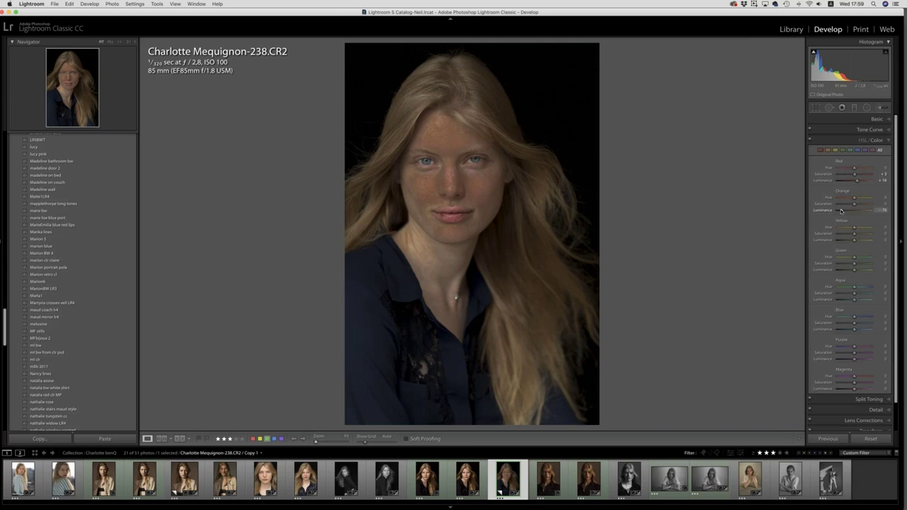
pyautogui.moveTo(840, 211); pyautogui.dragTo(869, 211)
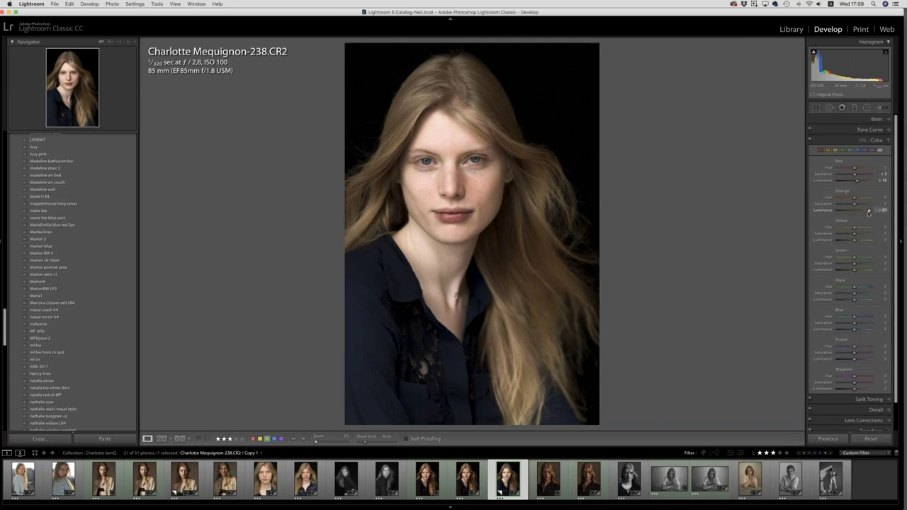
pyautogui.moveTo(868, 212); pyautogui.dragTo(858, 213)
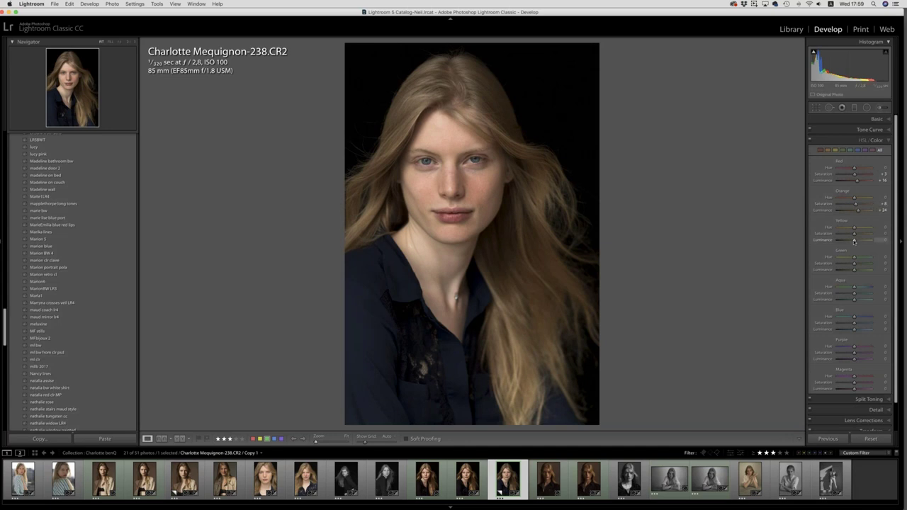
# Set Yellow Luminance to +25, Yellow Saturation to +4 and Blue Luminance to +30 in the HSL adjustments
pyautogui.moveTo(854, 242)
pyautogui.mouseDown()
pyautogui.moveTo(844, 242)
pyautogui.moveTo(853, 241)
pyautogui.mouseUp()
pyautogui.moveTo(853, 242); pyautogui.dragTo(862, 245)
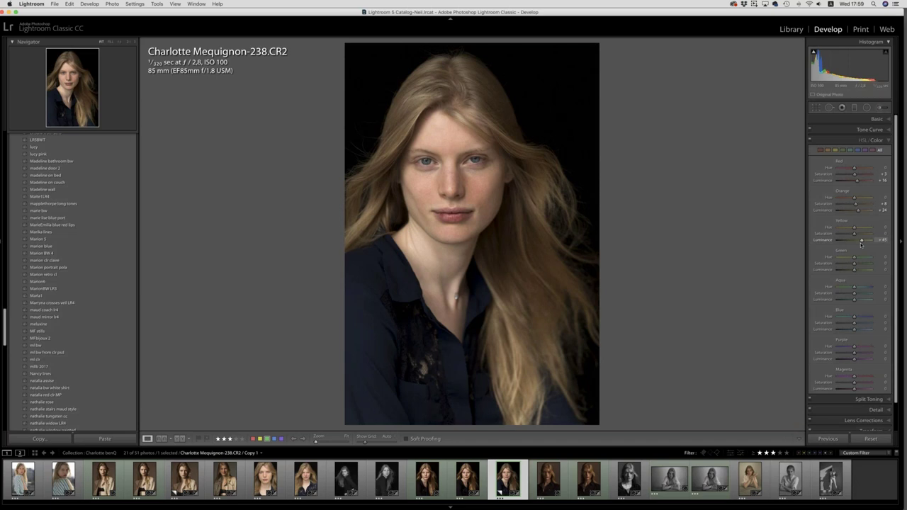
pyautogui.moveTo(861, 245); pyautogui.dragTo(858, 243)
pyautogui.moveTo(853, 330)
pyautogui.mouseDown()
pyautogui.moveTo(880, 336)
pyautogui.moveTo(860, 333)
pyautogui.mouseUp()
pyautogui.scroll(-3, 871, 332)
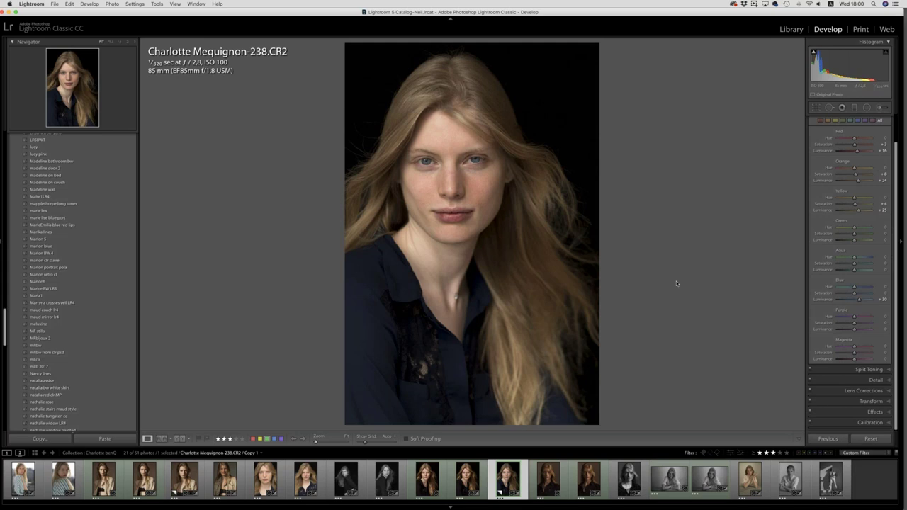
# Save the current develop settings as a snapshot with the default date-and-time name
pyautogui.press('super+ctrl+1')
pyautogui.press('super+n')
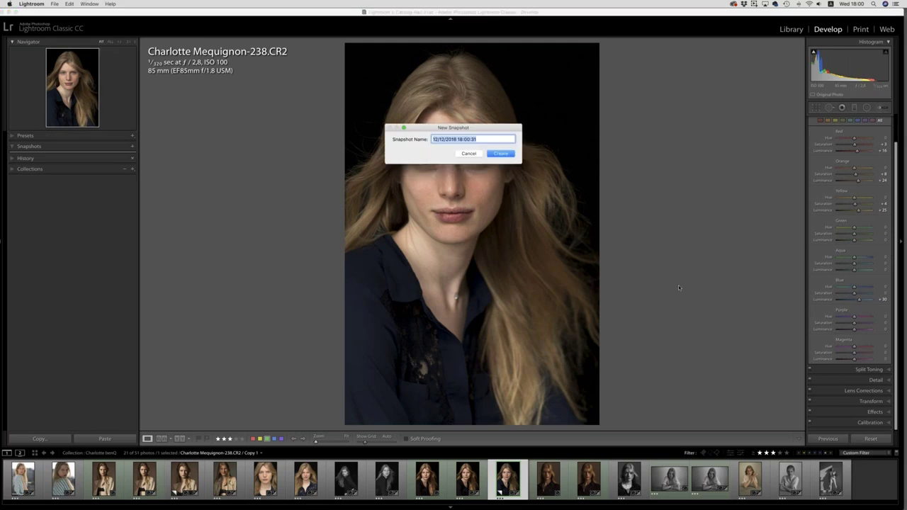
pyautogui.press('Return')
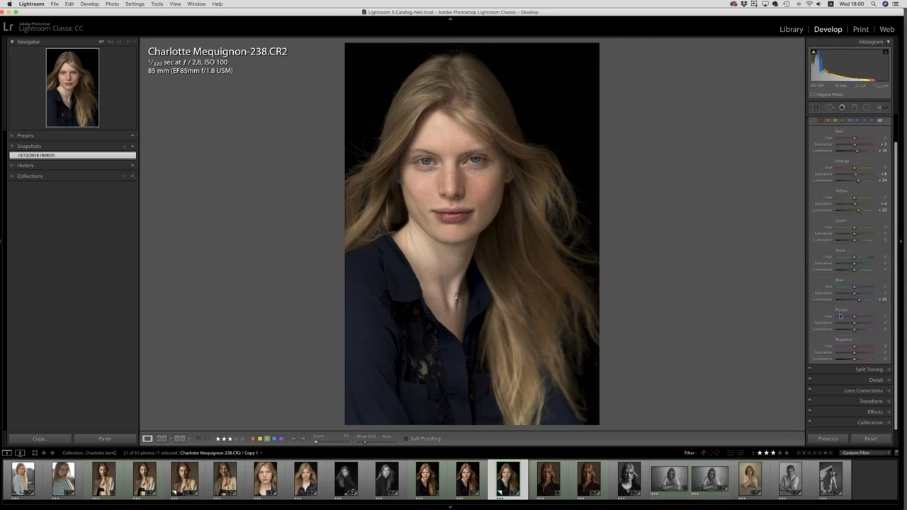
# Preview the Split Toning shadow tint at Saturation 100, then set Shadows Hue to 20 and Saturation to 26
pyautogui.click(870, 369)
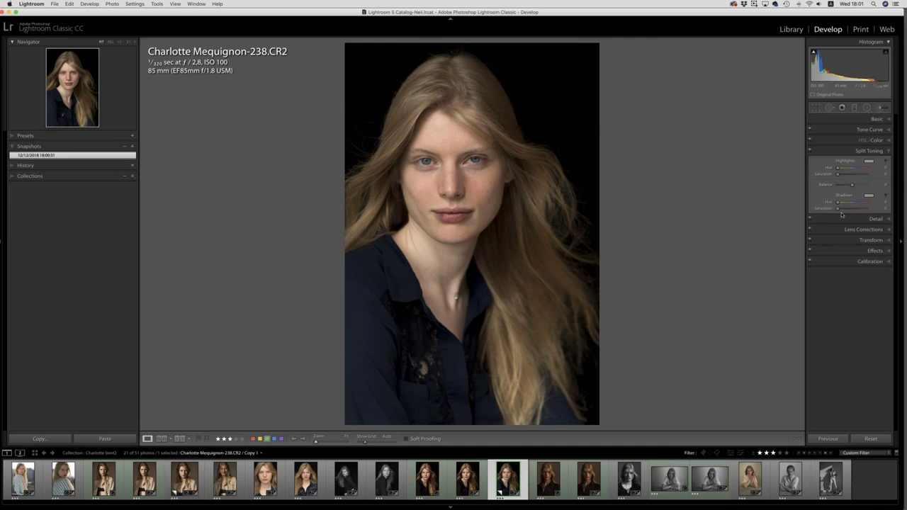
pyautogui.moveTo(838, 210); pyautogui.dragTo(837, 210)
pyautogui.moveTo(837, 208); pyautogui.dragTo(838, 209)
pyautogui.click(810, 151)
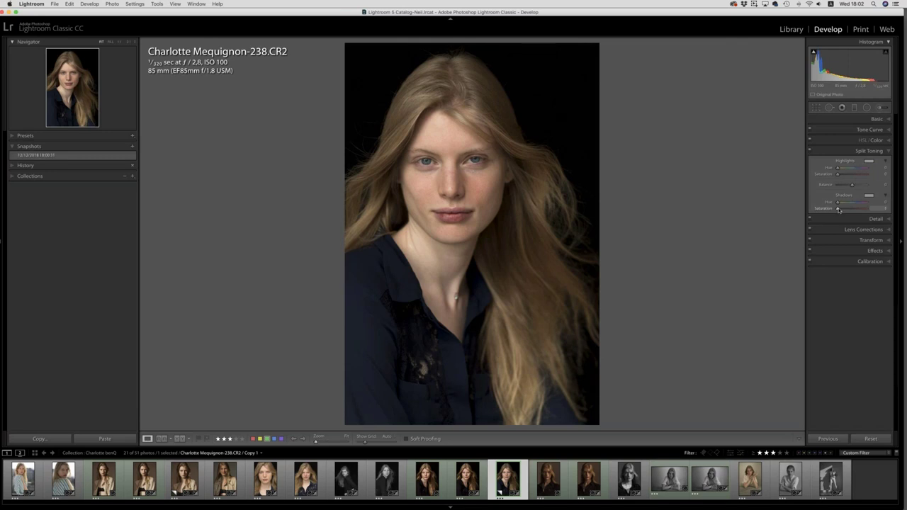
pyautogui.moveTo(839, 210); pyautogui.dragTo(866, 211)
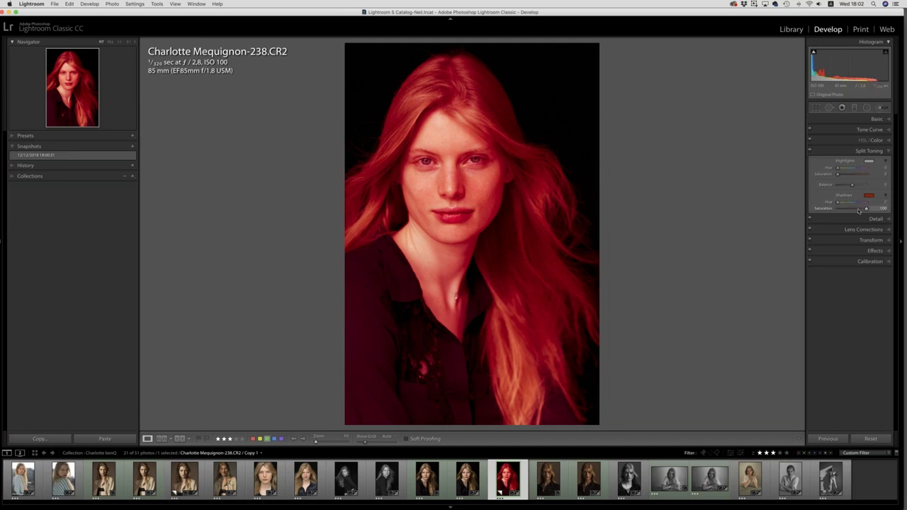
pyautogui.moveTo(866, 210); pyautogui.dragTo(848, 210)
pyautogui.click(871, 211)
pyautogui.moveTo(868, 210)
pyautogui.mouseDown()
pyautogui.moveTo(849, 211)
pyautogui.moveTo(866, 209)
pyautogui.mouseUp()
pyautogui.moveTo(838, 204); pyautogui.dragTo(839, 203)
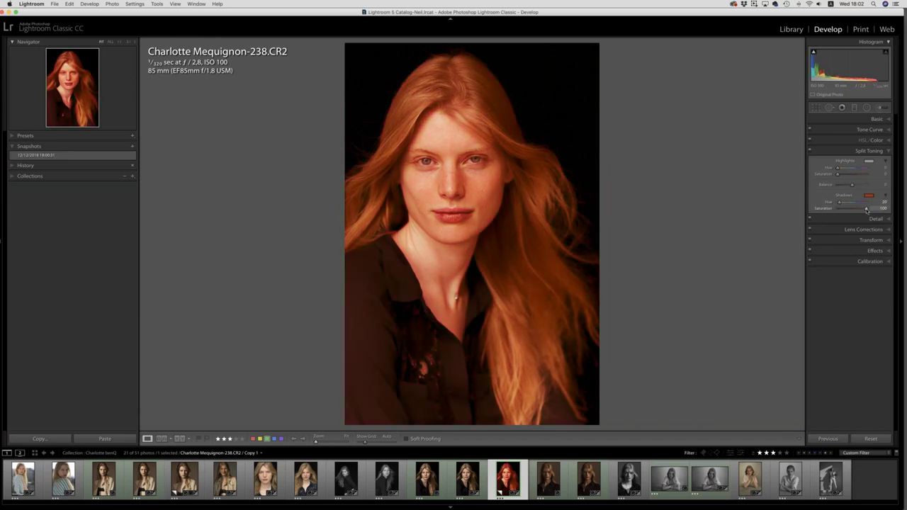
pyautogui.moveTo(866, 210); pyautogui.dragTo(844, 210)
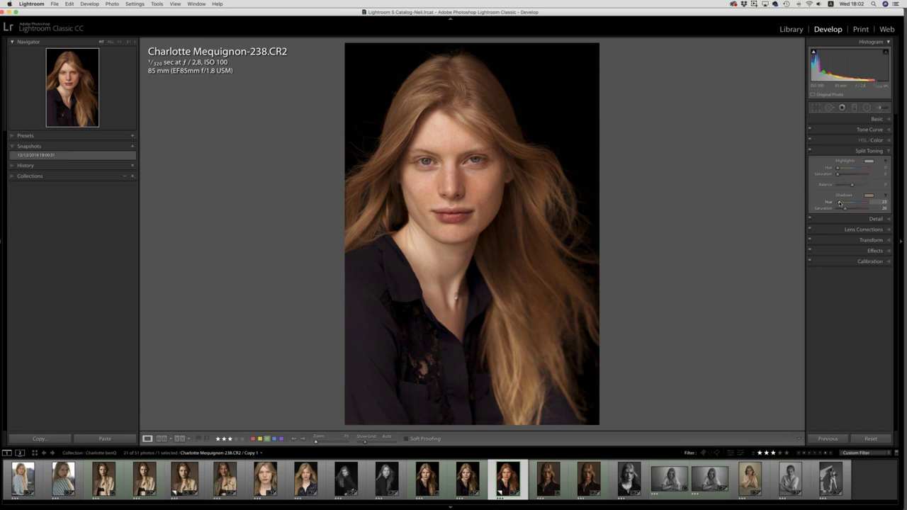
# Refine the Split Toning Shadows to Hue 25 and Saturation 14, and set Balance to +13
pyautogui.moveTo(840, 203); pyautogui.dragTo(841, 203)
pyautogui.moveTo(841, 203); pyautogui.dragTo(840, 203)
pyautogui.moveTo(840, 202); pyautogui.dragTo(839, 203)
pyautogui.moveTo(838, 203); pyautogui.dragTo(840, 203)
pyautogui.moveTo(841, 203); pyautogui.dragTo(839, 204)
pyautogui.moveTo(845, 210); pyautogui.dragTo(841, 213)
pyautogui.moveTo(841, 211); pyautogui.dragTo(842, 211)
pyautogui.moveTo(852, 186); pyautogui.dragTo(853, 185)
# Preview the Split Toning highlight tint at Saturation 100, then set Highlights Hue to 210 and Saturation to 7
pyautogui.moveTo(838, 175)
pyautogui.mouseDown()
pyautogui.moveTo(866, 174)
pyautogui.moveTo(838, 169)
pyautogui.mouseUp()
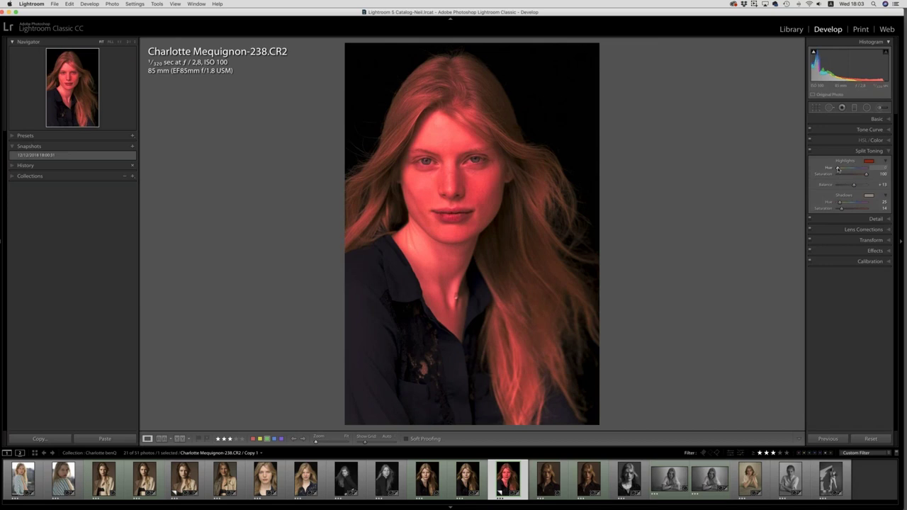
pyautogui.moveTo(838, 168); pyautogui.dragTo(853, 170)
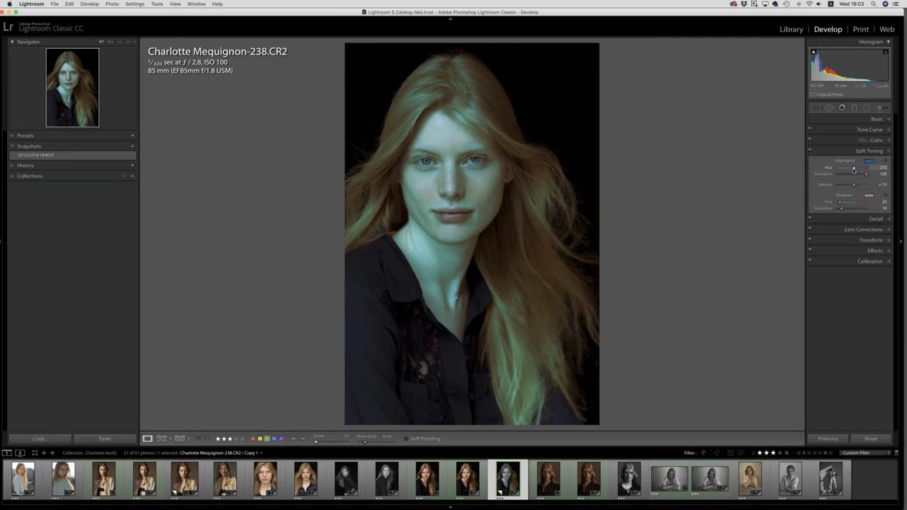
pyautogui.moveTo(853, 170); pyautogui.dragTo(854, 170)
pyautogui.moveTo(854, 169); pyautogui.dragTo(840, 176)
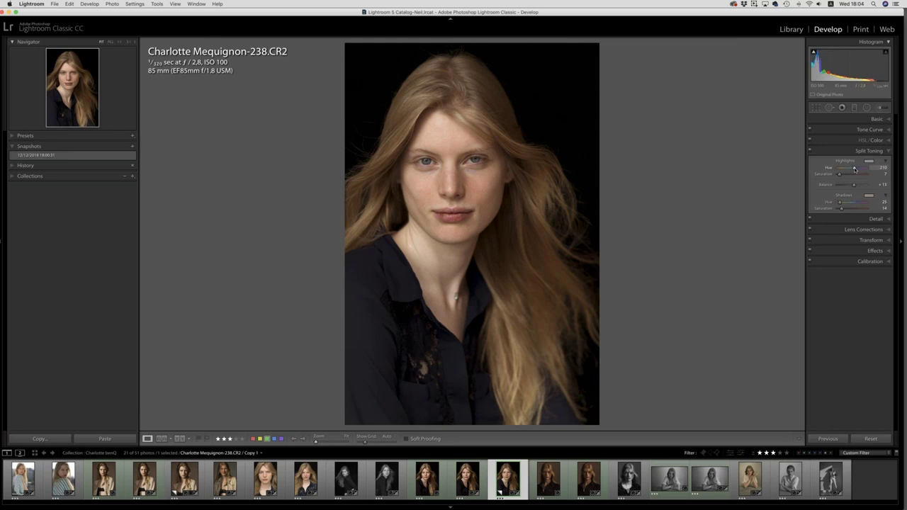
# Refine Split Toning to Highlights Hue 216 and Saturation 17, with Shadows Hue 24 and Saturation 21
pyautogui.moveTo(854, 170); pyautogui.dragTo(842, 175)
pyautogui.moveTo(842, 176); pyautogui.dragTo(841, 176)
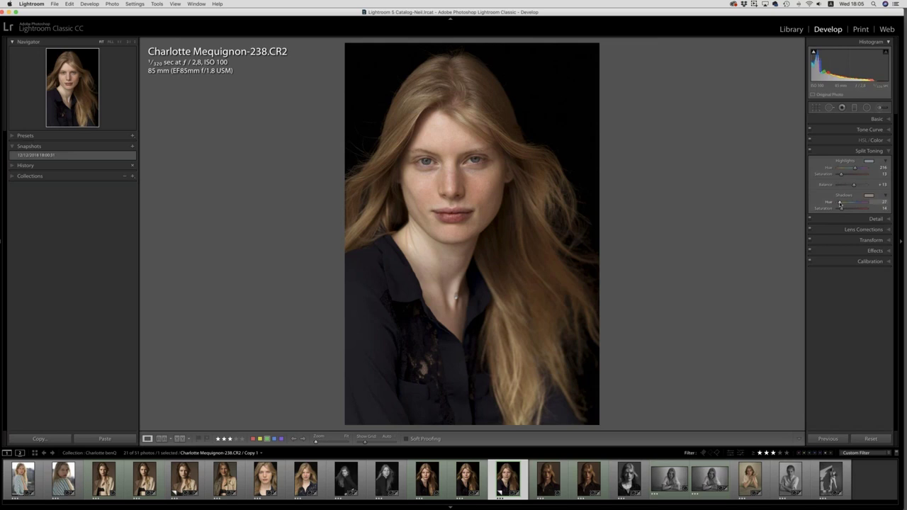
pyautogui.moveTo(840, 203); pyautogui.dragTo(844, 210)
# Set Tint to +9, Highlights to -3 and Temp to 5323 in the basic adjustments
pyautogui.click(877, 120)
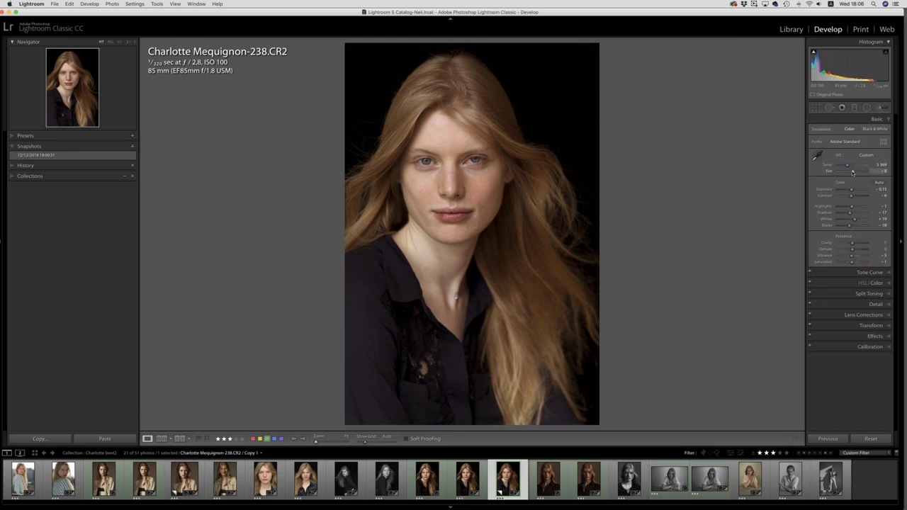
pyautogui.moveTo(851, 171); pyautogui.dragTo(852, 172)
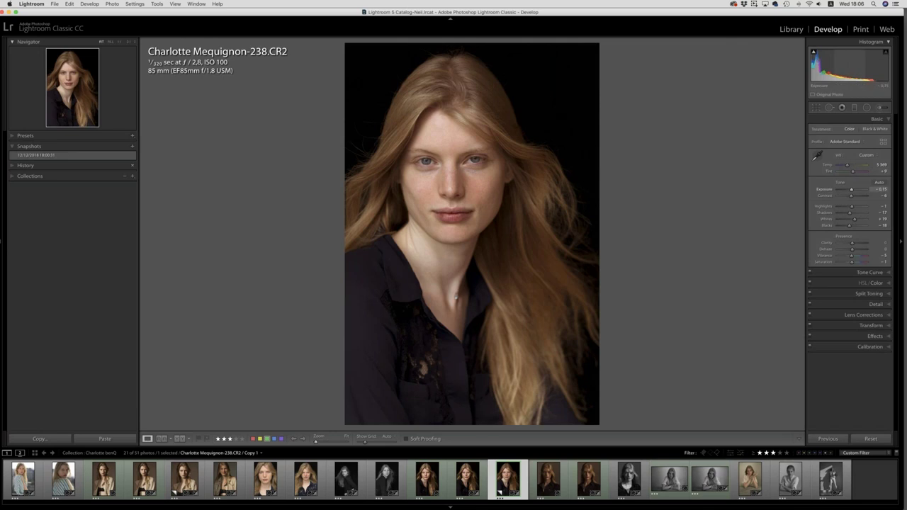
pyautogui.moveTo(852, 210); pyautogui.dragTo(849, 207)
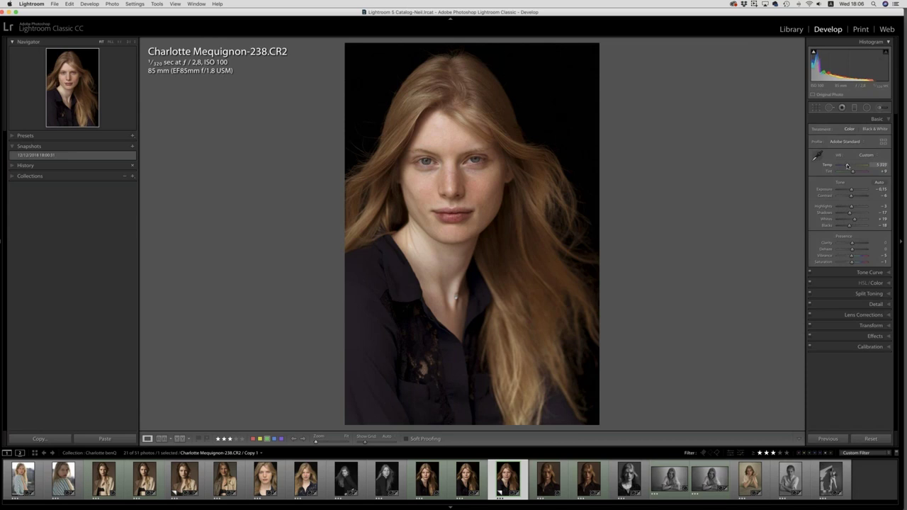
# Fine-tune the Shadows Saturation and the Balance of the Split Toning
pyautogui.click(871, 293)
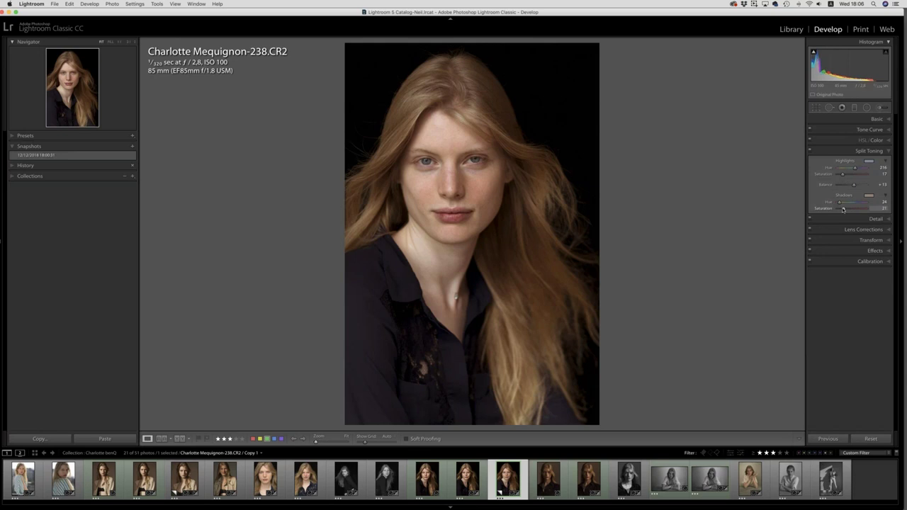
pyautogui.moveTo(843, 209); pyautogui.dragTo(842, 210)
pyautogui.moveTo(853, 186); pyautogui.dragTo(853, 186)
pyautogui.click(874, 119)
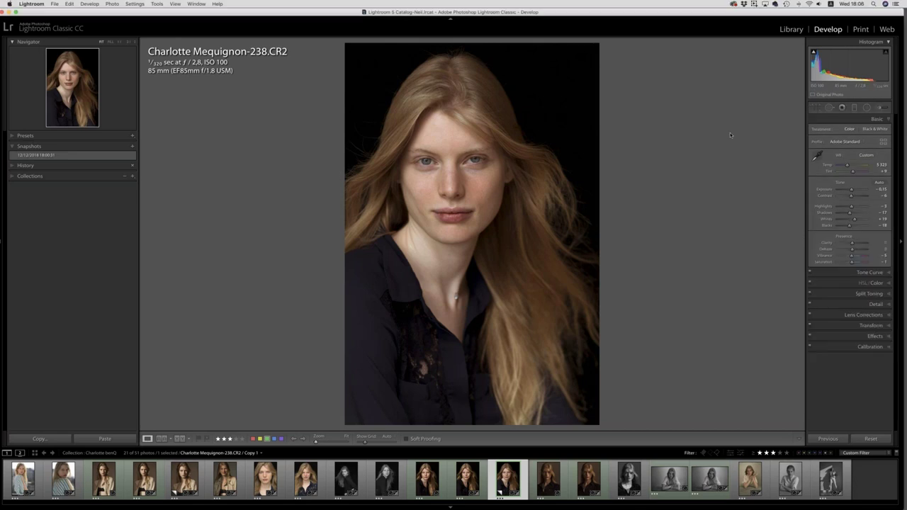
# Save a second snapshot with the default name and compare it with the first snapshot, ending on the newer one
pyautogui.press('super+n')
pyautogui.press('Return')
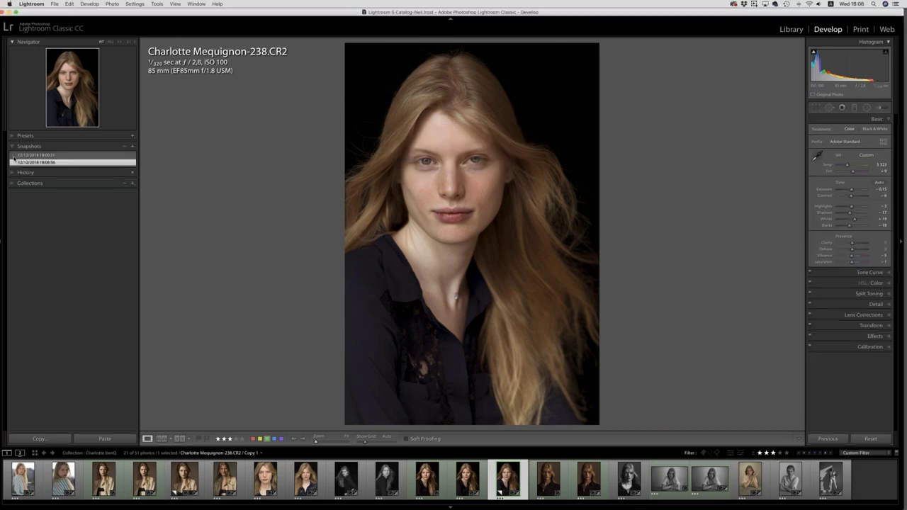
pyautogui.click(64, 155)
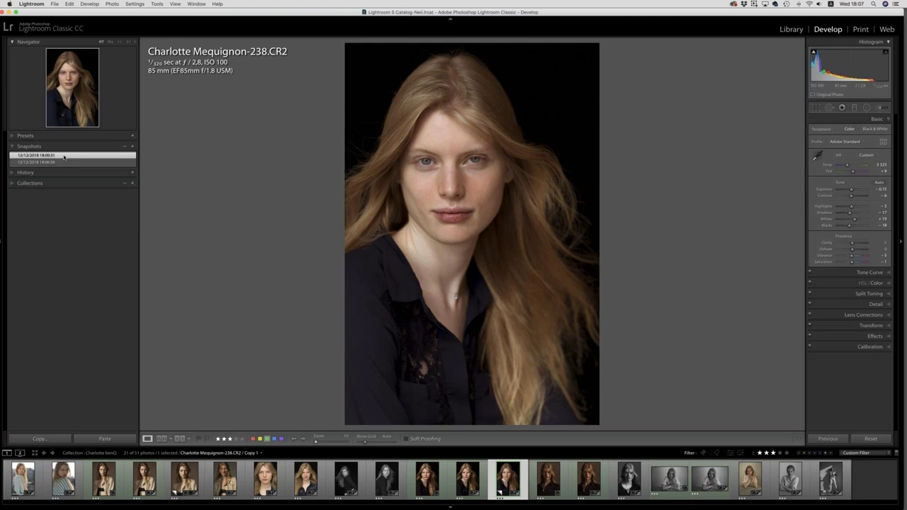
pyautogui.click(62, 162)
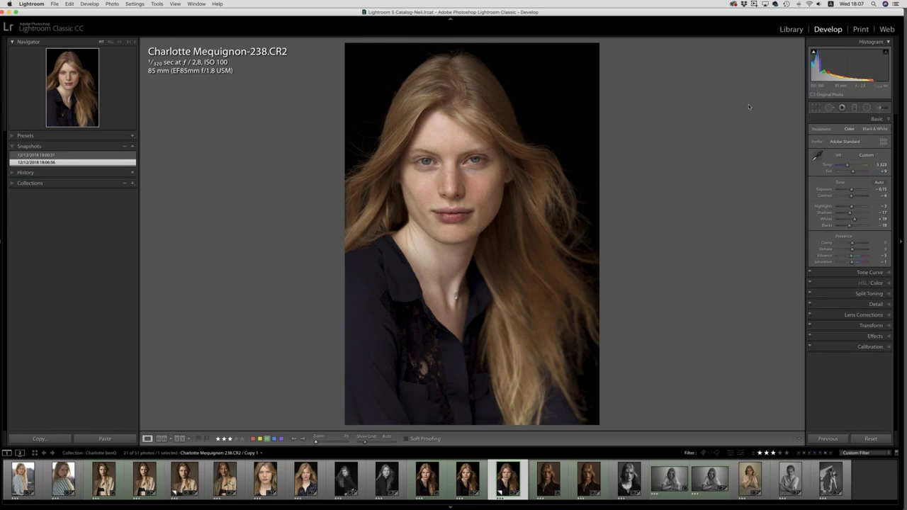
# Start a new Adjustment Brush mask for the eyes with the saved iris dodge+exposure preset
pyautogui.click(880, 109)
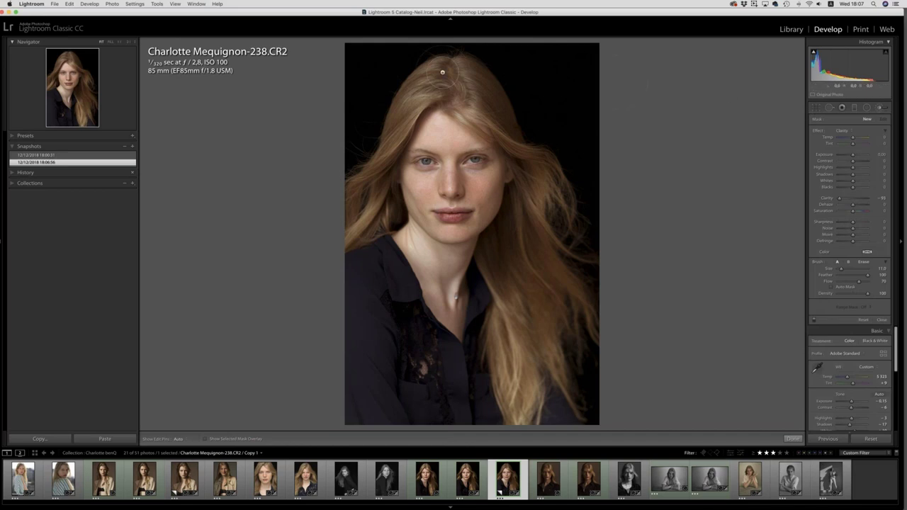
pyautogui.click(119, 43)
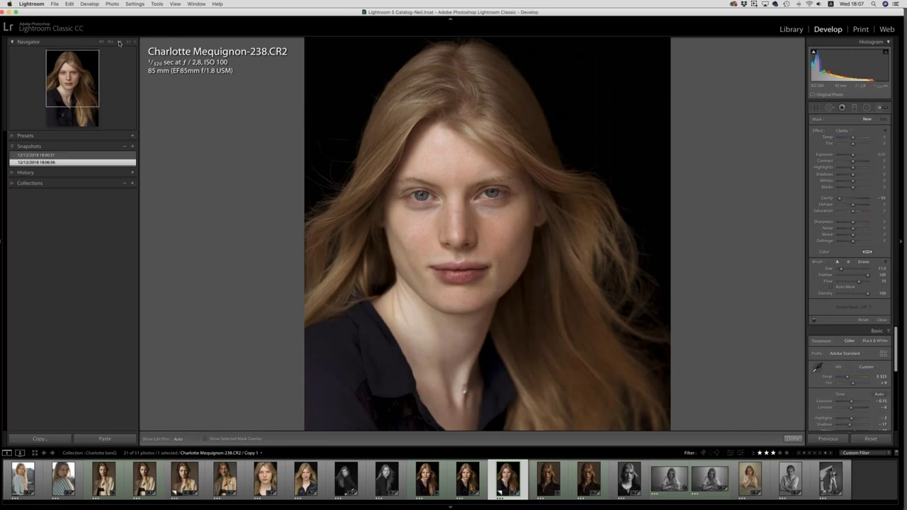
pyautogui.click(129, 43)
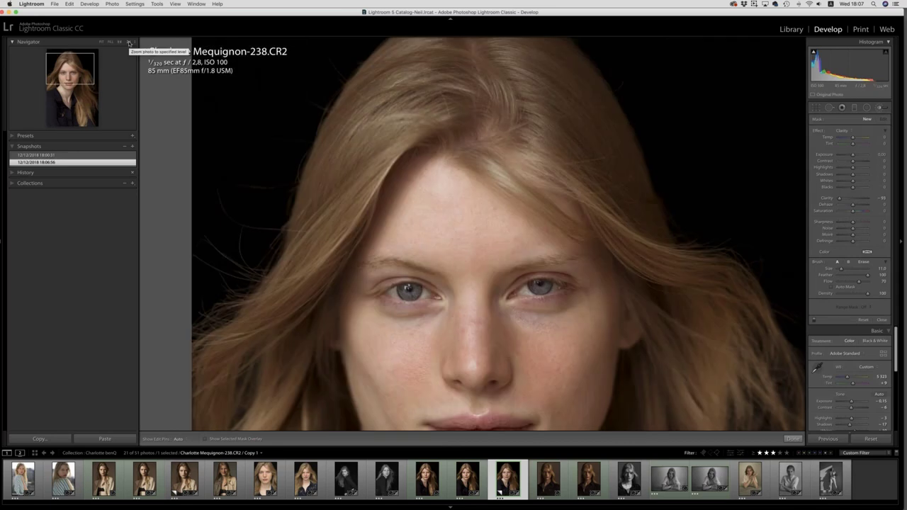
pyautogui.click(130, 44)
pyautogui.scroll(-3, 425, 188)
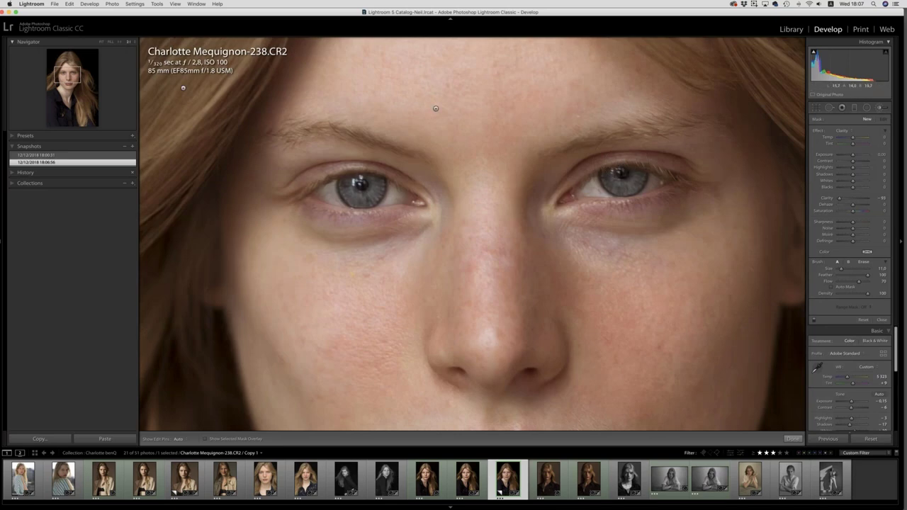
pyautogui.click(666, 114)
pyautogui.click(879, 109)
pyautogui.click(879, 109)
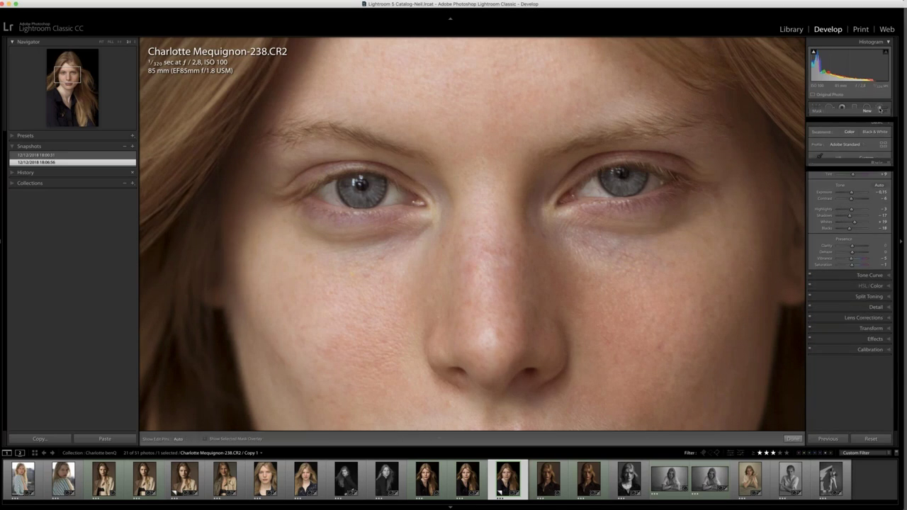
pyautogui.click(843, 130)
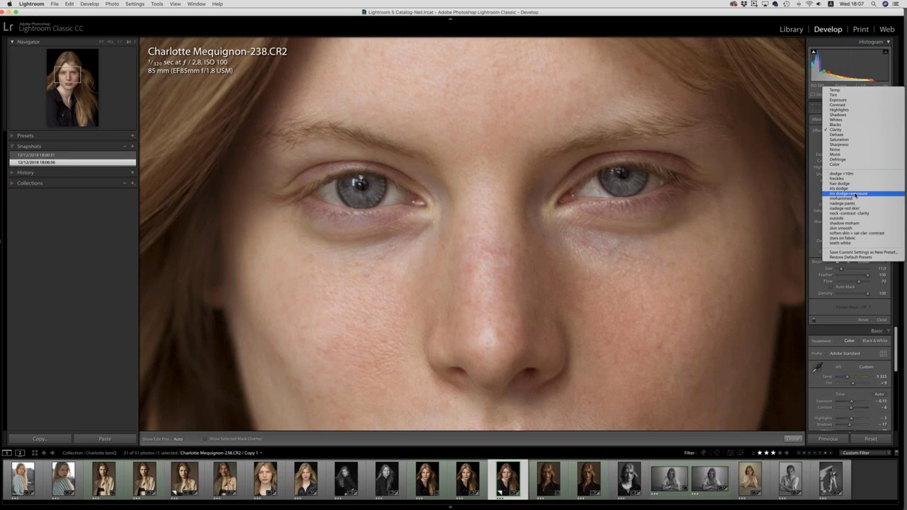
pyautogui.click(867, 194)
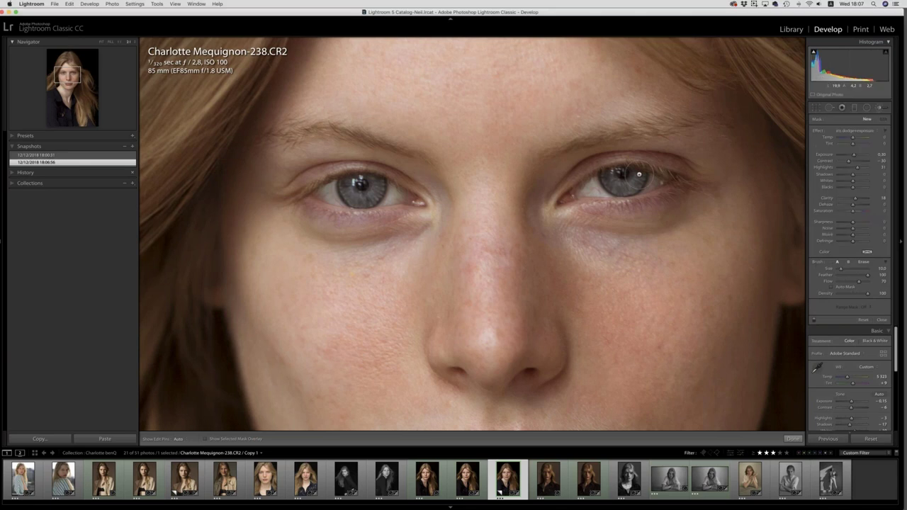
# Brighten both irises with the Adjustment Brush at Size 5 and Flow 90
pyautogui.press('[')
pyautogui.click(638, 175)
pyautogui.press('9')
pyautogui.click(620, 177)
pyautogui.press('h')
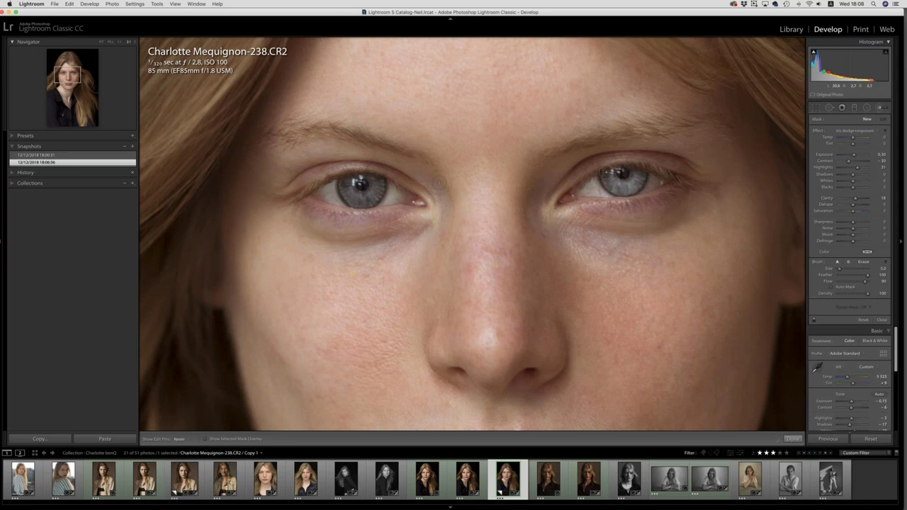
pyautogui.press('h')
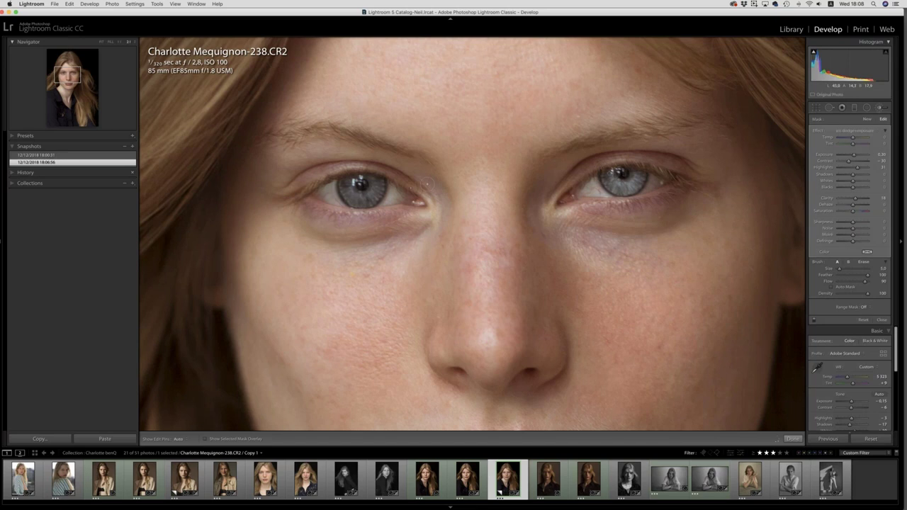
pyautogui.press('h')
pyautogui.moveTo(354, 186); pyautogui.dragTo(372, 188)
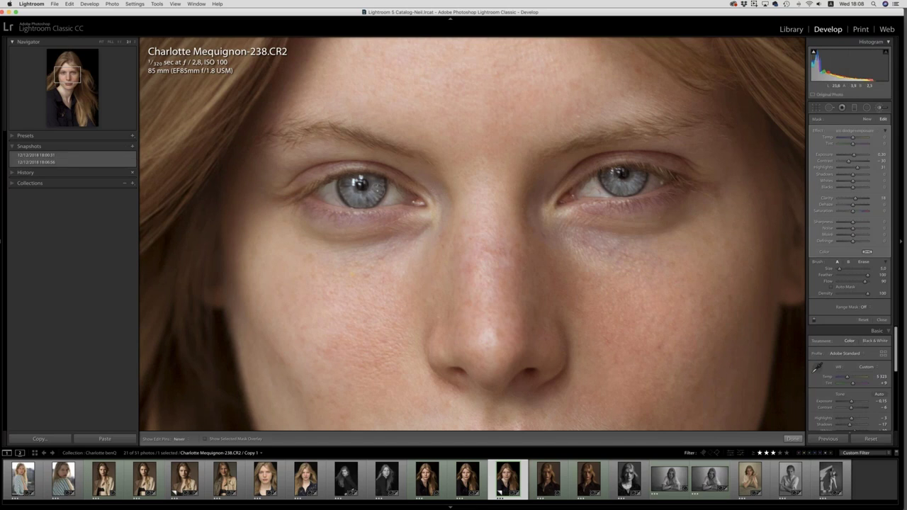
# Check the painted iris areas with the mask overlay, then review the whole portrait
pyautogui.press('h')
pyautogui.press('o')
pyautogui.press('o')
pyautogui.click(102, 43)
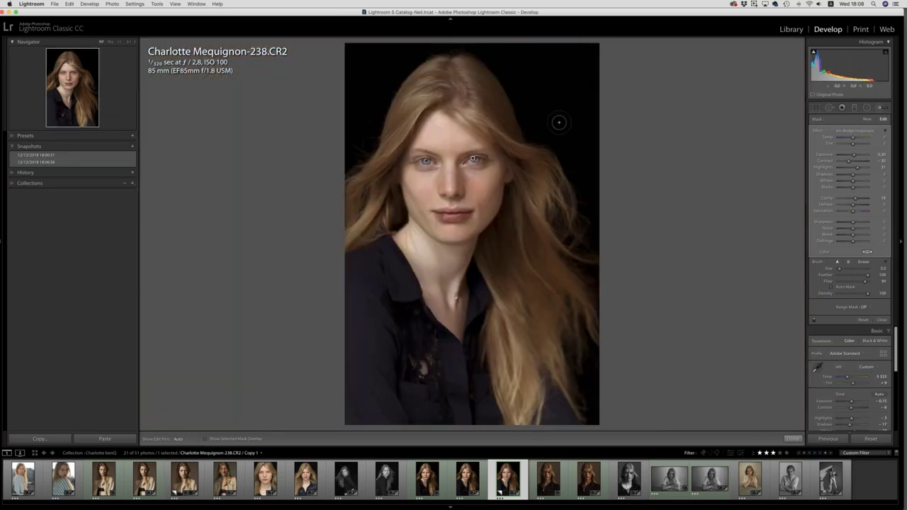
# Start a new Adjustment Brush mask for the face with the Exposure effect set to 0.12
pyautogui.click(867, 119)
pyautogui.click(853, 132)
pyautogui.click(850, 53)
pyautogui.scroll(-1, 848, 233)
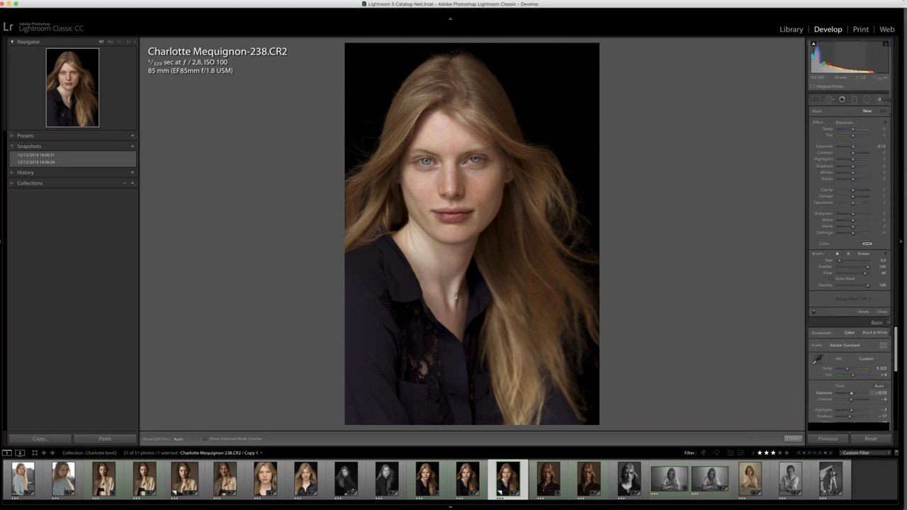
pyautogui.scroll(1, 853, 156)
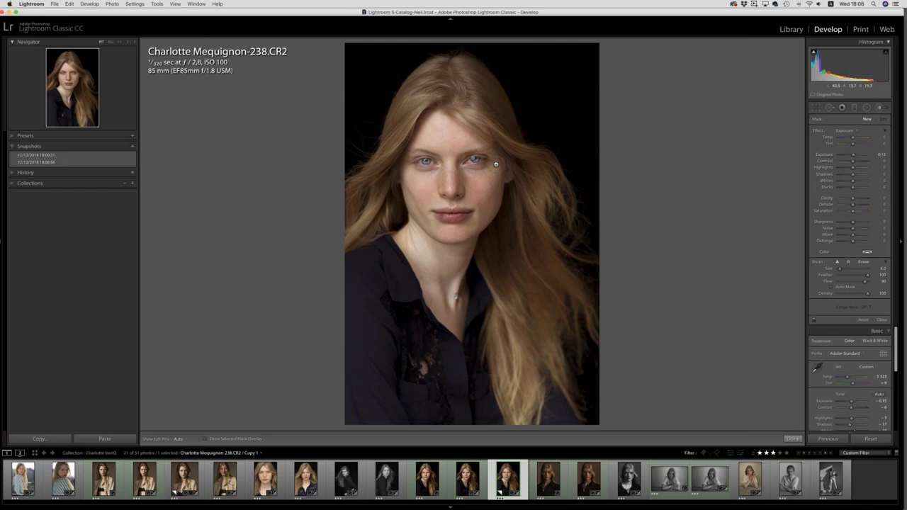
# Lighten the central face, covering the under-eye areas, cheeks, nose, mouth and chin, and check the coverage with the mask overlay
pyautogui.press('h')
pyautogui.press('h')
pyautogui.press('h')
pyautogui.press('h')
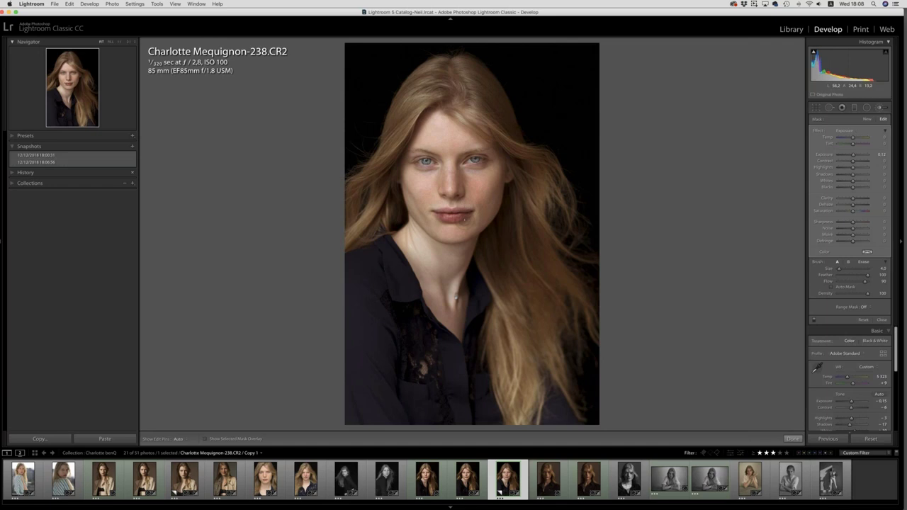
pyautogui.press('h')
pyautogui.press('h')
pyautogui.moveTo(496, 165); pyautogui.dragTo(466, 168)
pyautogui.press('h')
pyautogui.press('h')
pyautogui.press('h')
pyautogui.press('o')
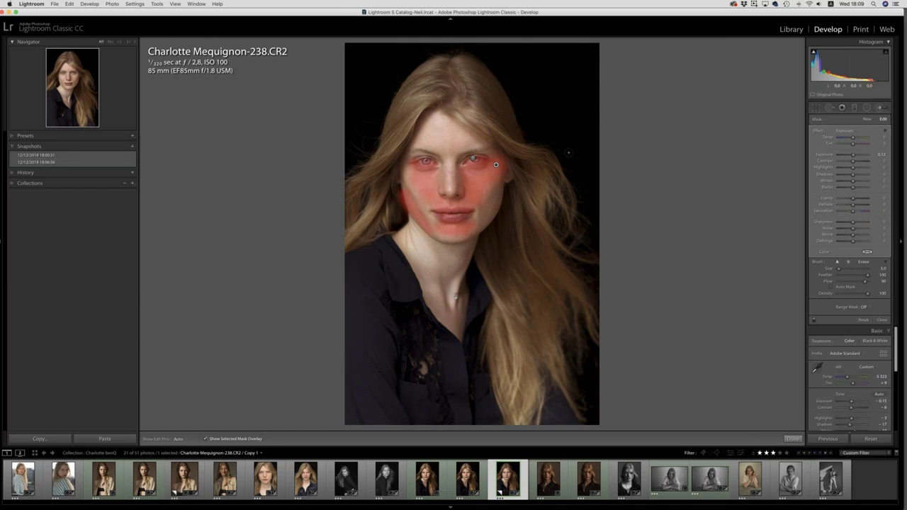
pyautogui.press('o')
# Start another Exposure brush mask on the outer cheek beside the ear for darkening the face contours
pyautogui.click(848, 131)
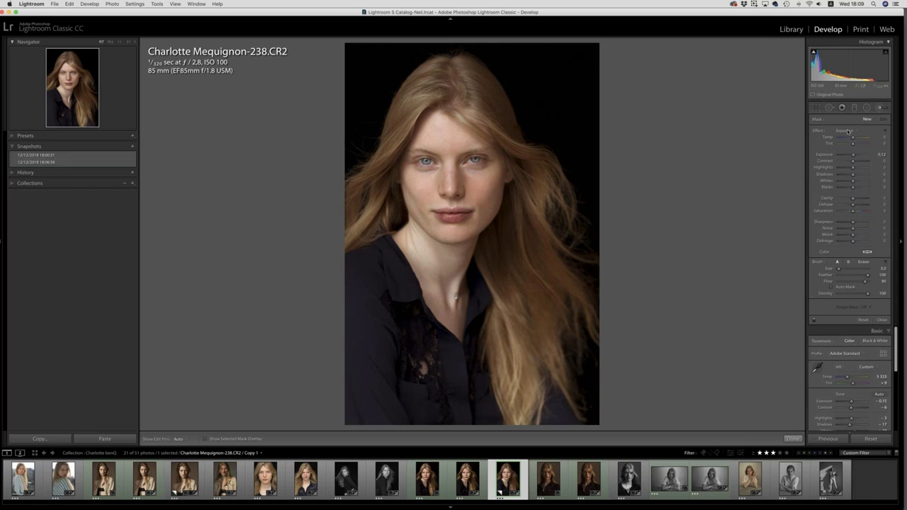
pyautogui.click(848, 131)
pyautogui.press('Tab')
pyautogui.scroll(1, 502, 179)
pyautogui.click(510, 181)
# Burn the shaded contours of the face with the brush and set the mask's Exposure to -0.20
pyautogui.press('h')
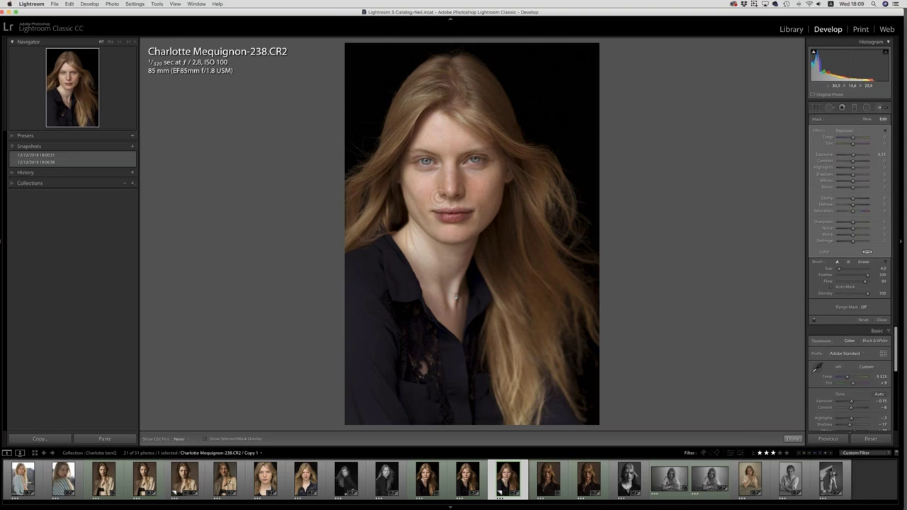
pyautogui.press('h')
pyautogui.press('h')
pyautogui.press('h')
pyautogui.hotkey('shift', 'f')
pyautogui.hotkey('shift', 'f')
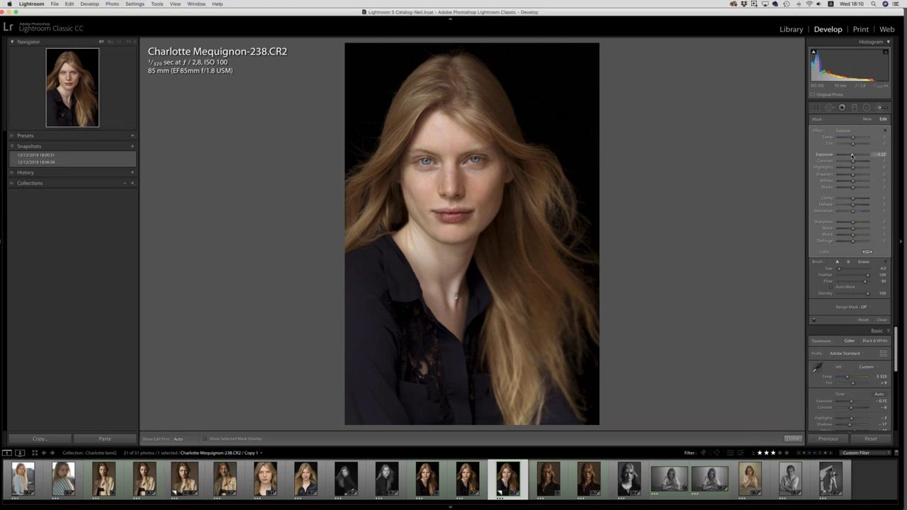
pyautogui.moveTo(851, 155); pyautogui.dragTo(850, 155)
pyautogui.press('h')
pyautogui.press('h')
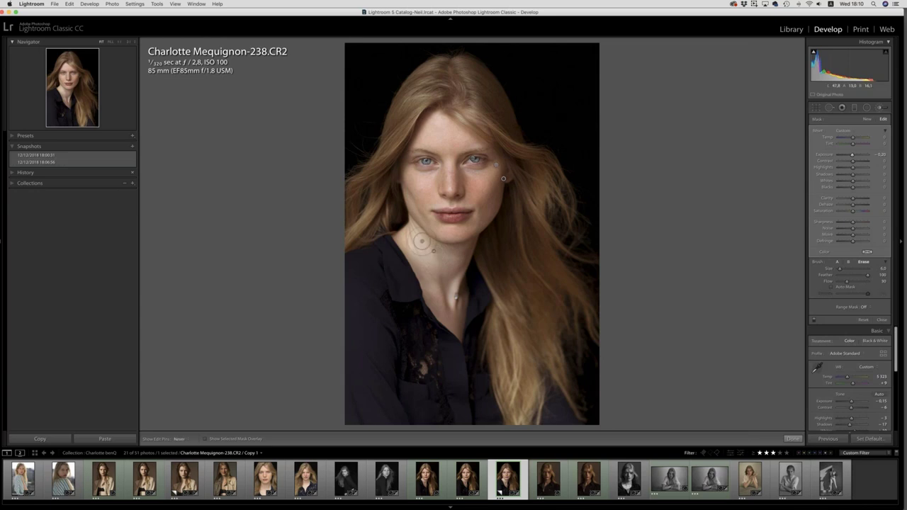
# Soften the darkening around the neck with the Erase brush at Flow 30 and review the face contours
pyautogui.press('alt')
pyautogui.press('h')
pyautogui.press('h')
pyautogui.press('h')
pyautogui.press('h')
pyautogui.press('h')
pyautogui.press('h')
pyautogui.press('h')
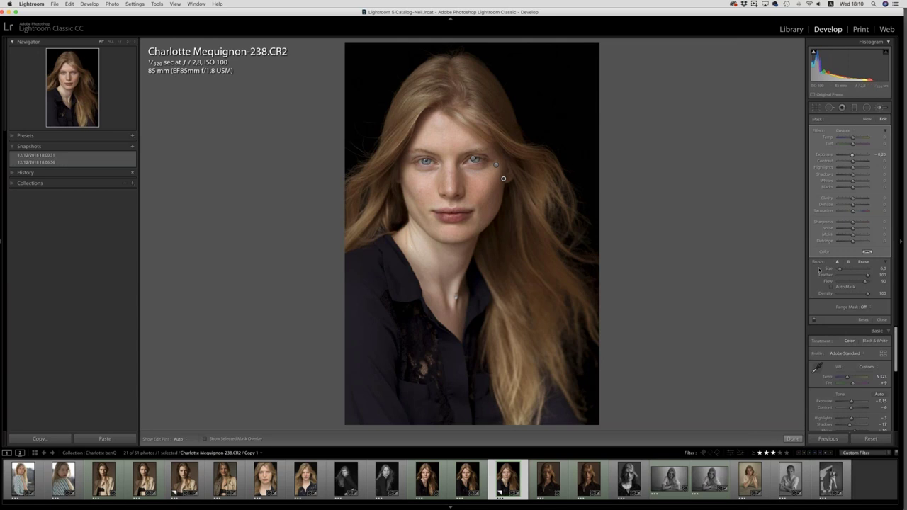
# Create a brush mask with the hair dodge preset and brighten the long hair falling over the shoulder beside the black background
pyautogui.click(843, 131)
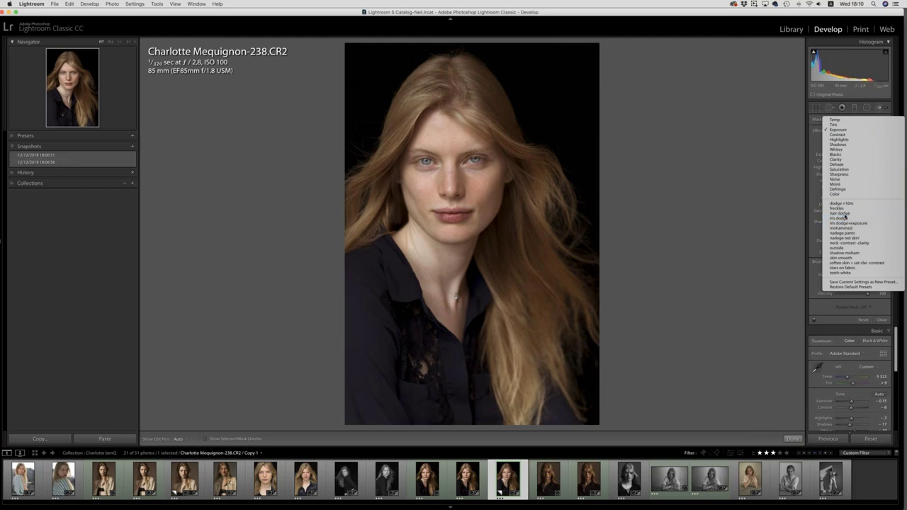
pyautogui.click(844, 217)
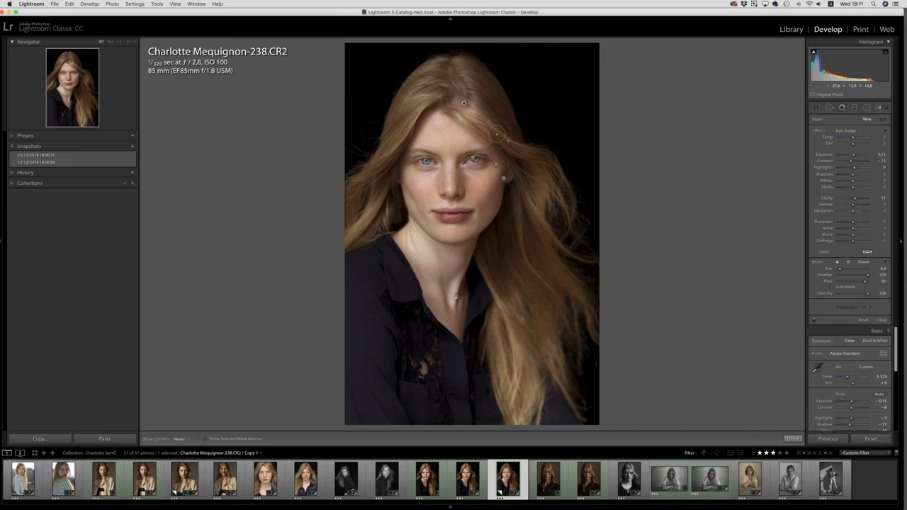
pyautogui.moveTo(498, 133); pyautogui.dragTo(541, 172)
pyautogui.press('h')
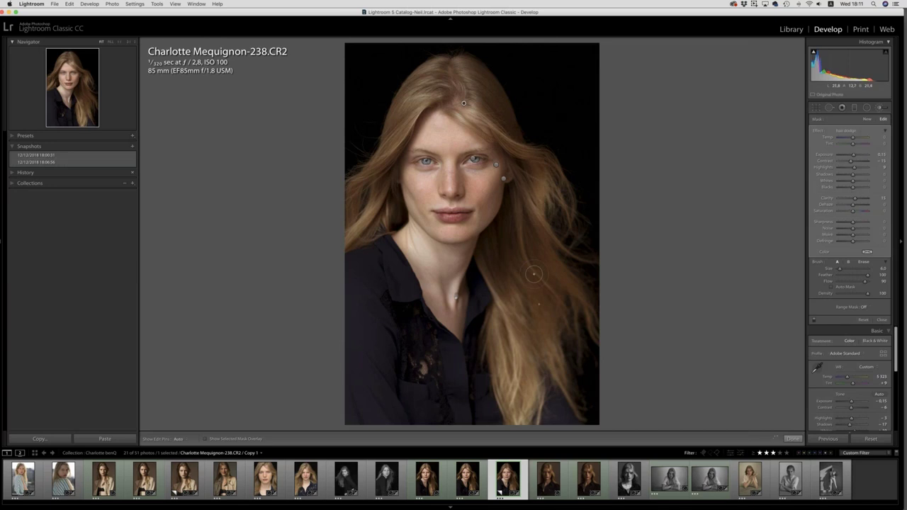
pyautogui.scroll(2, 534, 274)
pyautogui.moveTo(534, 274); pyautogui.dragTo(542, 308)
pyautogui.press('h')
pyautogui.press('h')
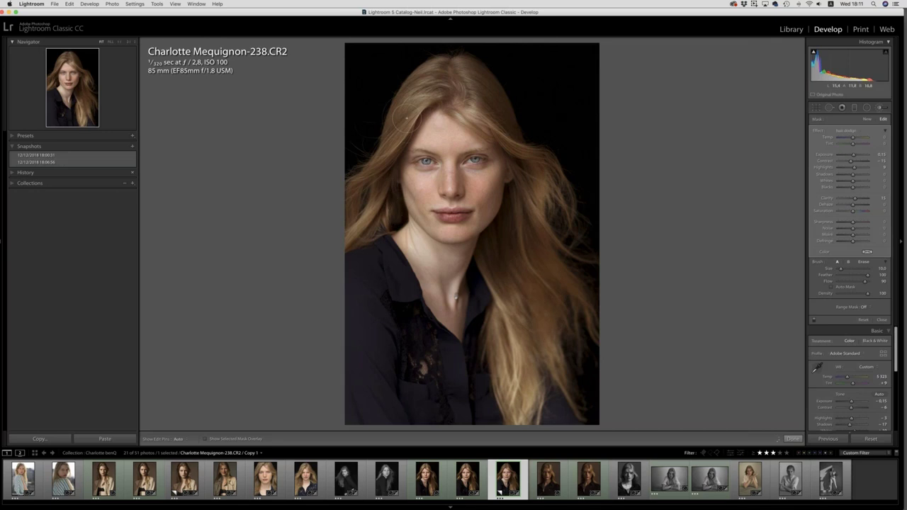
# Extend the hair dodge mask over the hair on the opposite side of the face and up across the crown
pyautogui.scroll(-3, 463, 104)
pyautogui.moveTo(418, 106); pyautogui.dragTo(399, 150)
pyautogui.moveTo(407, 103); pyautogui.dragTo(464, 71)
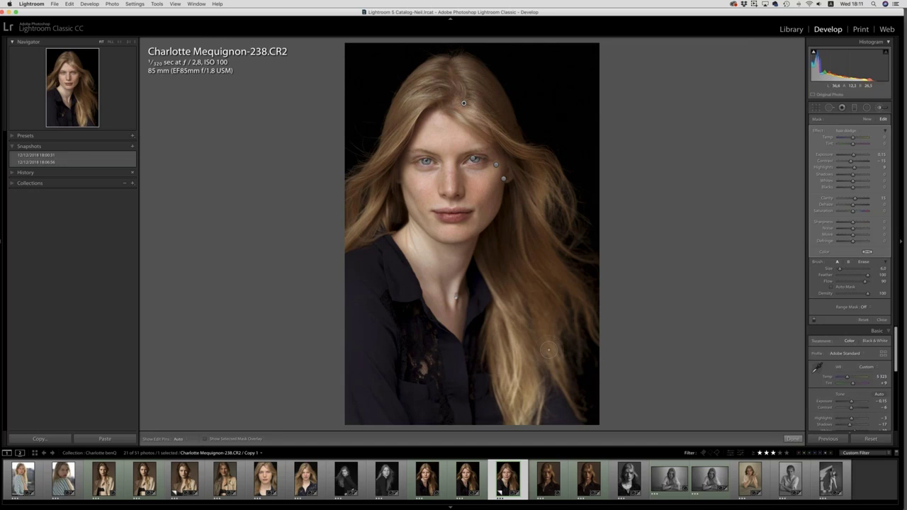
pyautogui.press('h')
pyautogui.press('h')
# Create a brush mask with the skin smooth preset and soften the skin on the neck
pyautogui.click(854, 130)
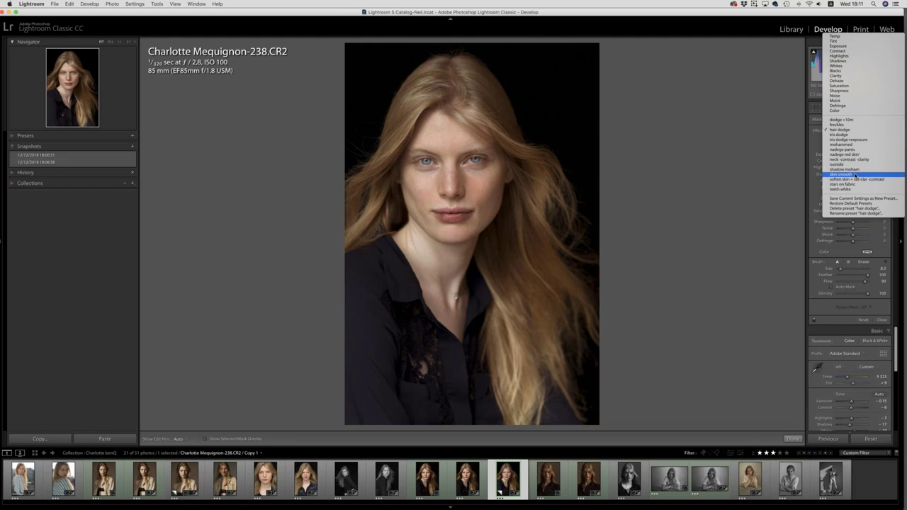
pyautogui.click(500, 303)
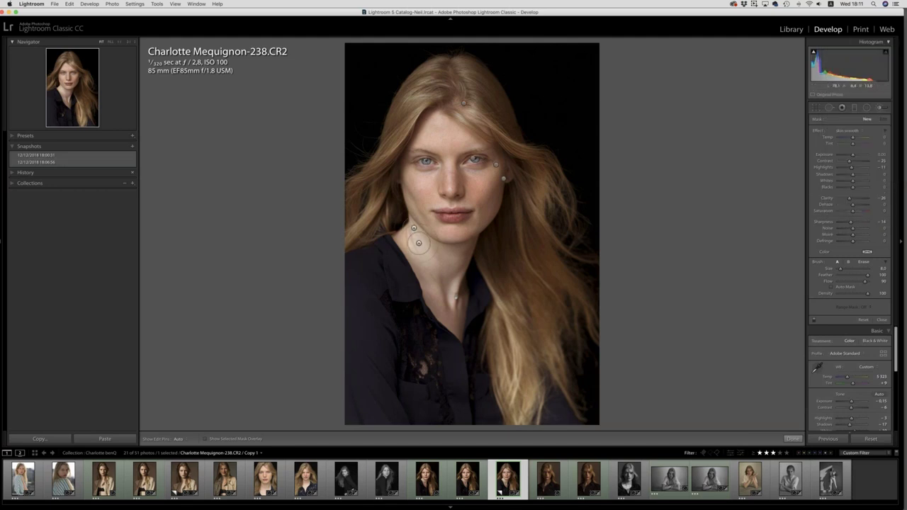
pyautogui.press('h')
pyautogui.press('h')
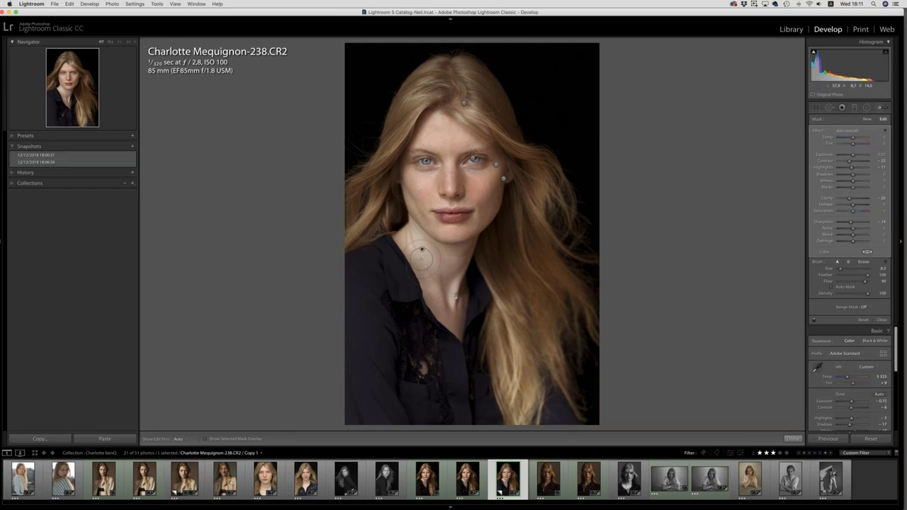
pyautogui.press('h')
pyautogui.press('h')
pyautogui.press('h')
# Create a brush mask with the freckles preset and accentuate the freckles on both cheeks at Size 12
pyautogui.click(870, 119)
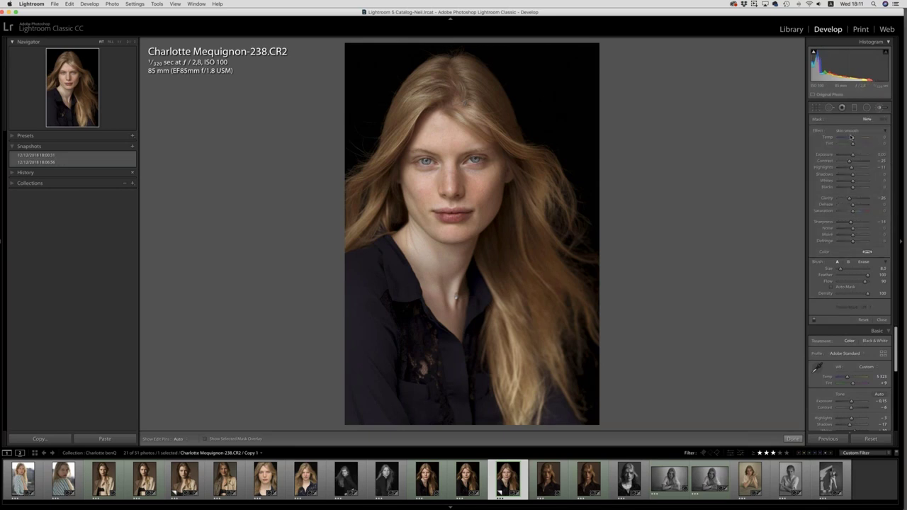
pyautogui.click(850, 135)
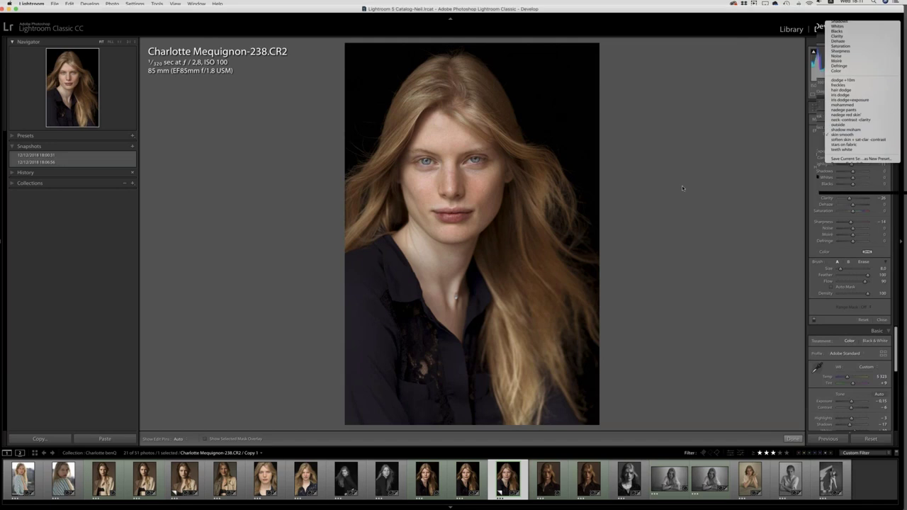
pyautogui.click(840, 84)
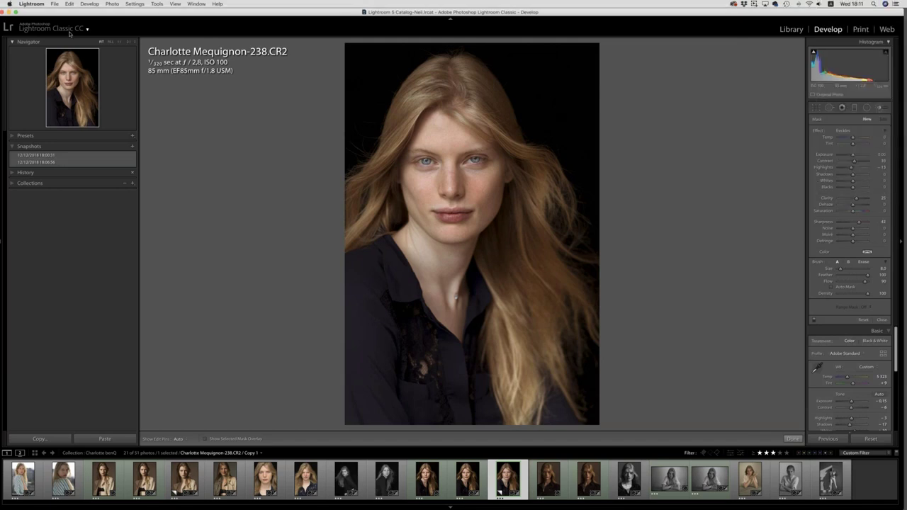
pyautogui.click(120, 43)
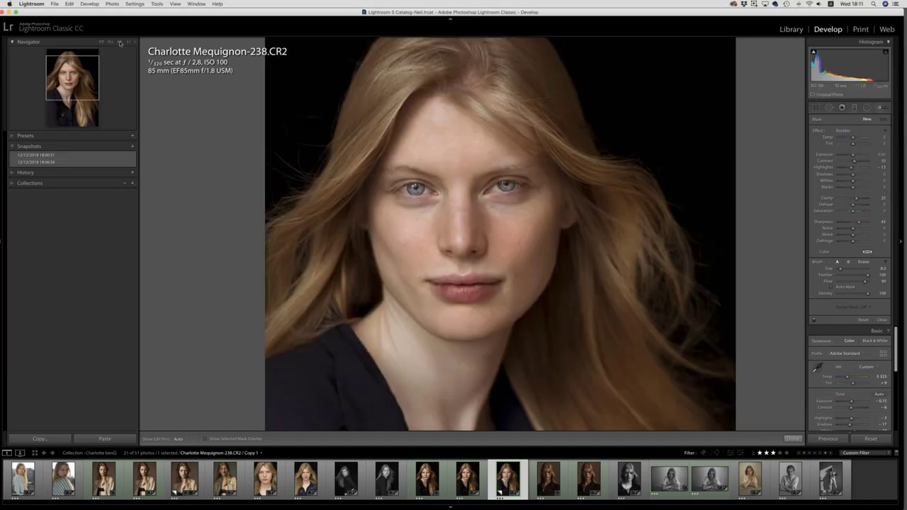
pyautogui.click(120, 43)
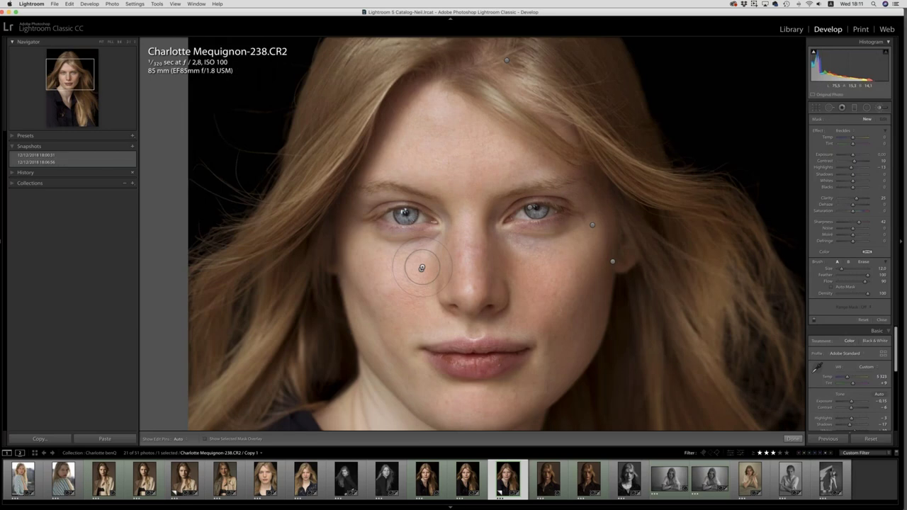
pyautogui.press('h')
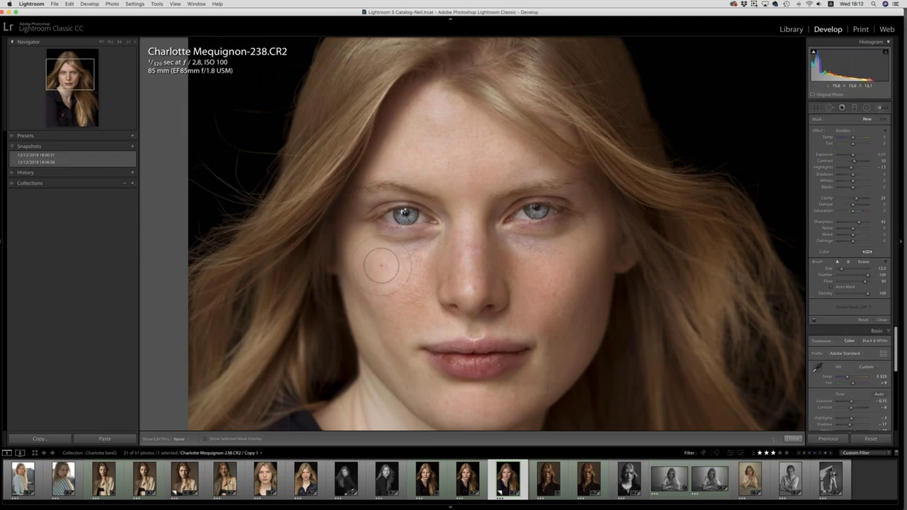
pyautogui.moveTo(613, 262); pyautogui.dragTo(565, 252)
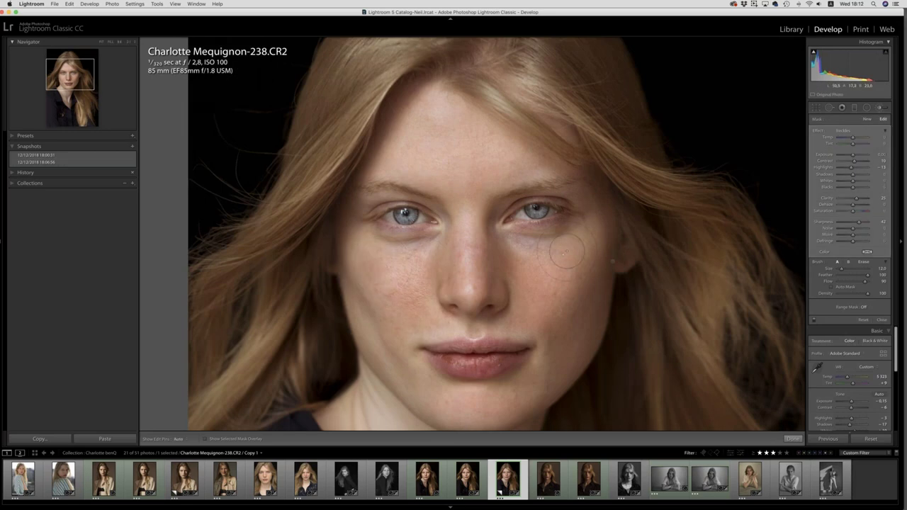
pyautogui.press('h')
pyautogui.press('h')
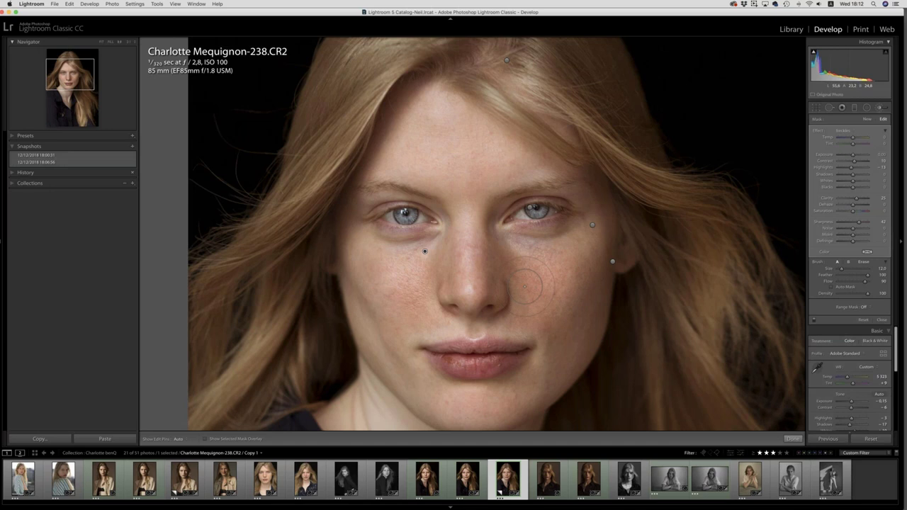
# Erase part of the freckles effect along the side of the nose with the brush at Size 16
pyautogui.press('alt')
pyautogui.press('h')
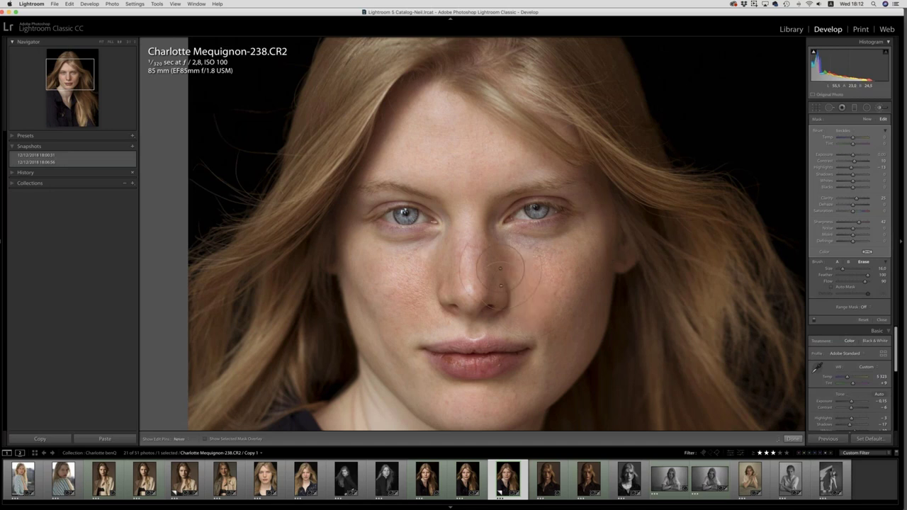
pyautogui.press('h')
# Reselect the iris mask, nudge its Temp slightly cooler, close the Adjustment Brush and return to the whole portrait
pyautogui.click(530, 208)
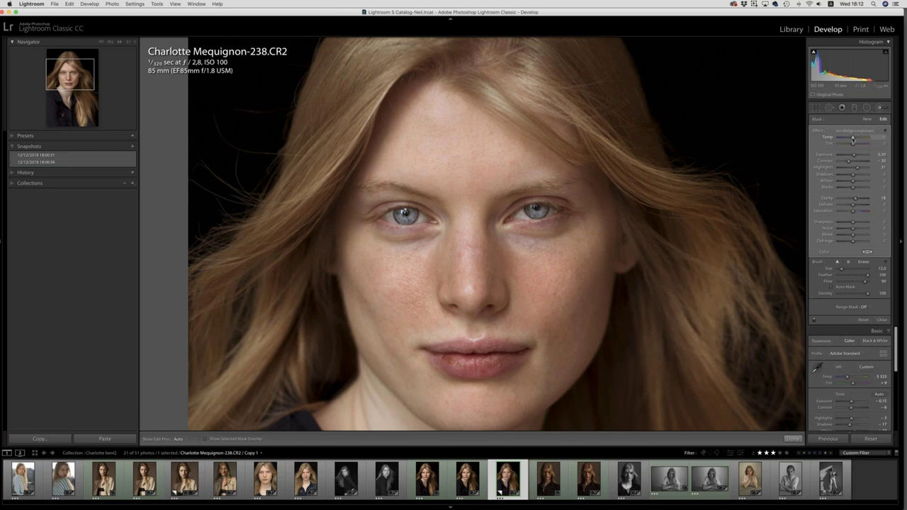
pyautogui.moveTo(853, 139); pyautogui.dragTo(852, 139)
pyautogui.click(882, 107)
pyautogui.click(557, 224)
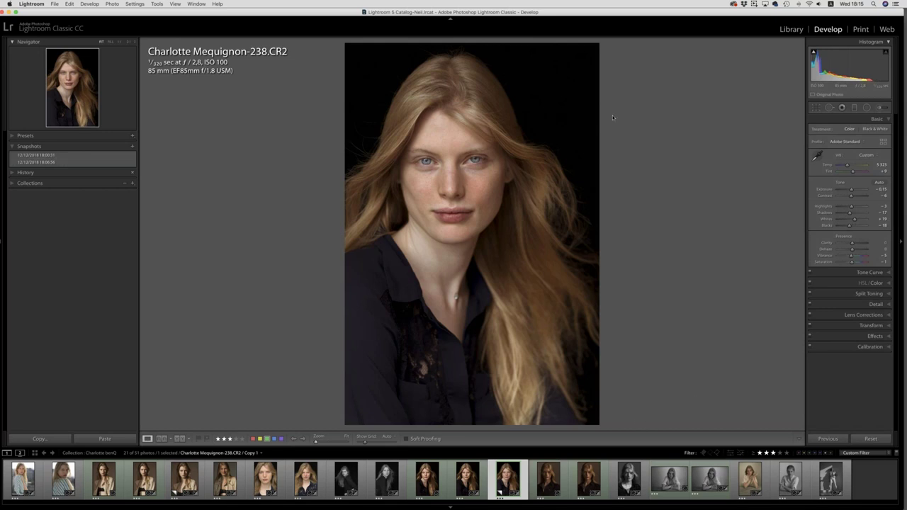
# Switch to the Library module and show the first collection in the BenQ set as a thumbnail grid
pyautogui.click(792, 29)
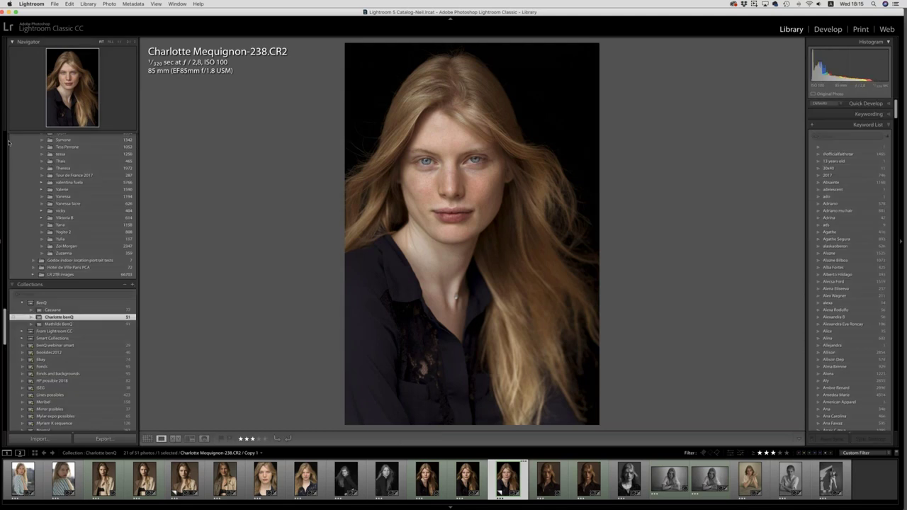
pyautogui.click(56, 312)
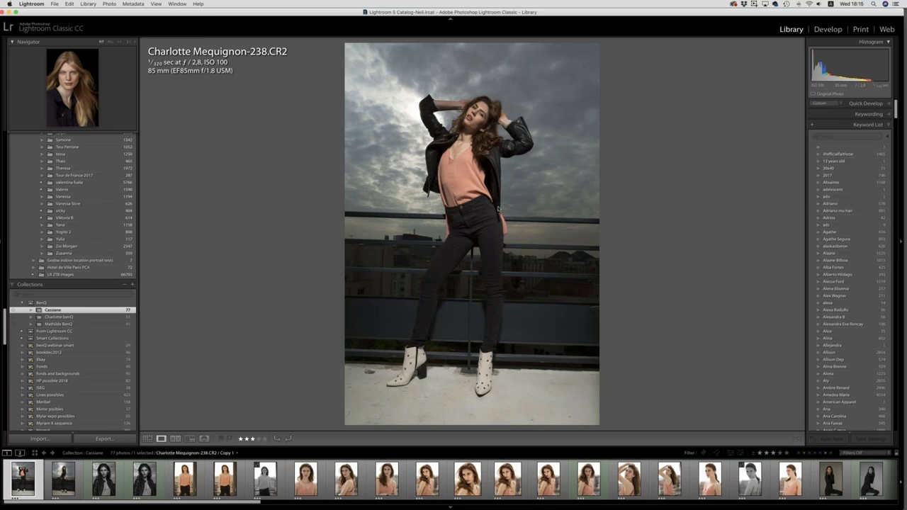
pyautogui.click(147, 439)
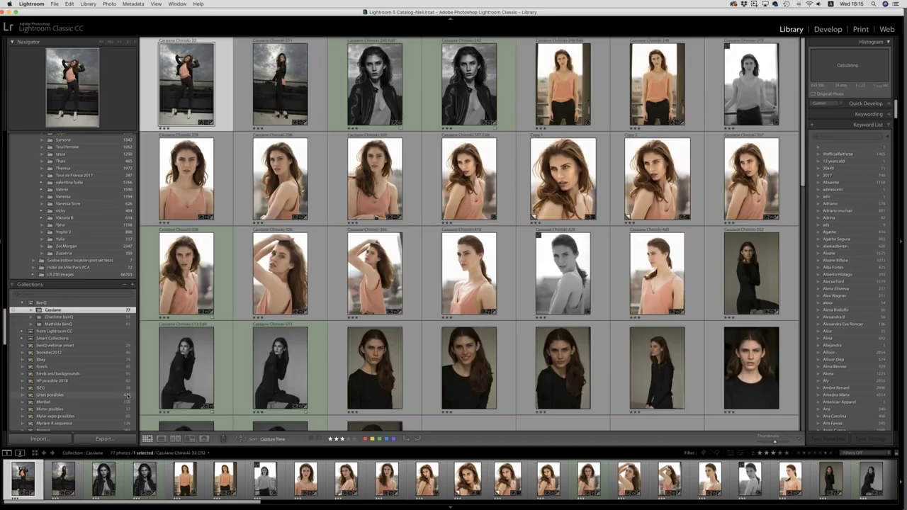
# Select photo 242 as CR2 and its edited PSD version, and compare the two side by side at 1:1
pyautogui.press('Right')
pyautogui.press('Right')
pyautogui.press('Right')
pyautogui.press('Left')
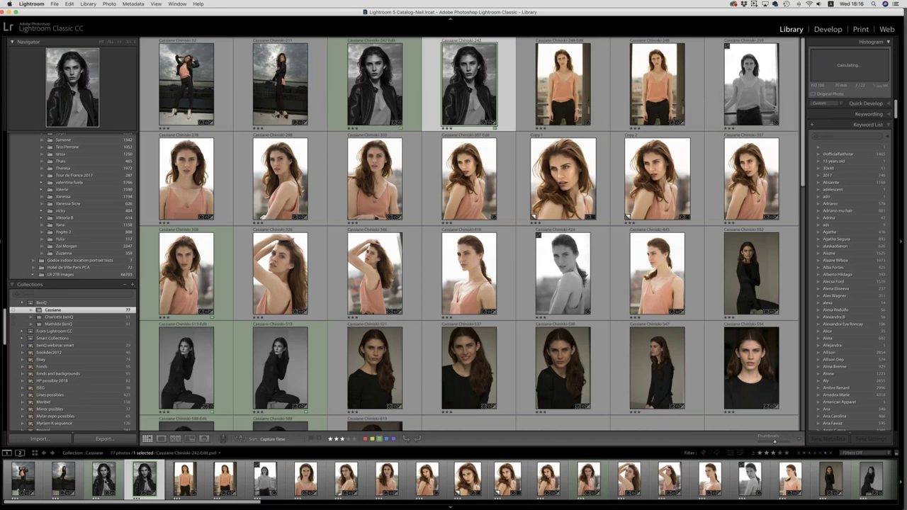
pyautogui.hotkey('shift', 'Left')
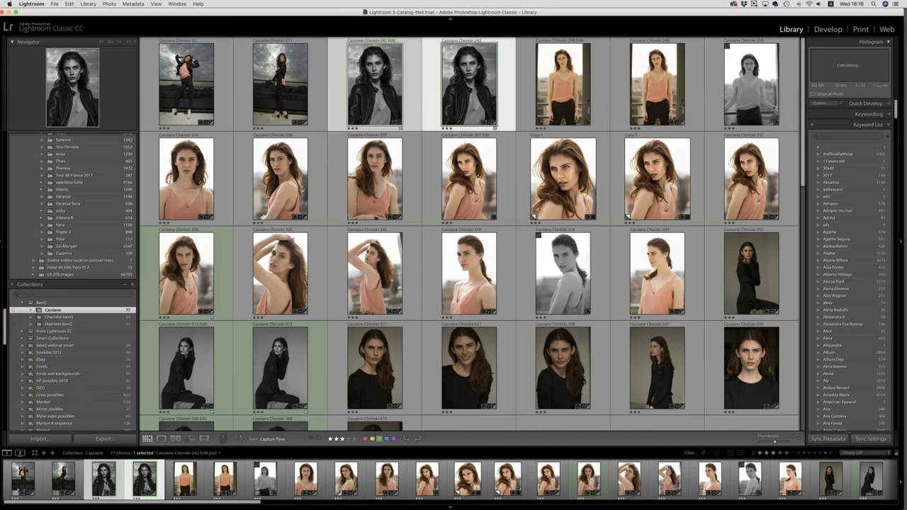
pyautogui.press('c')
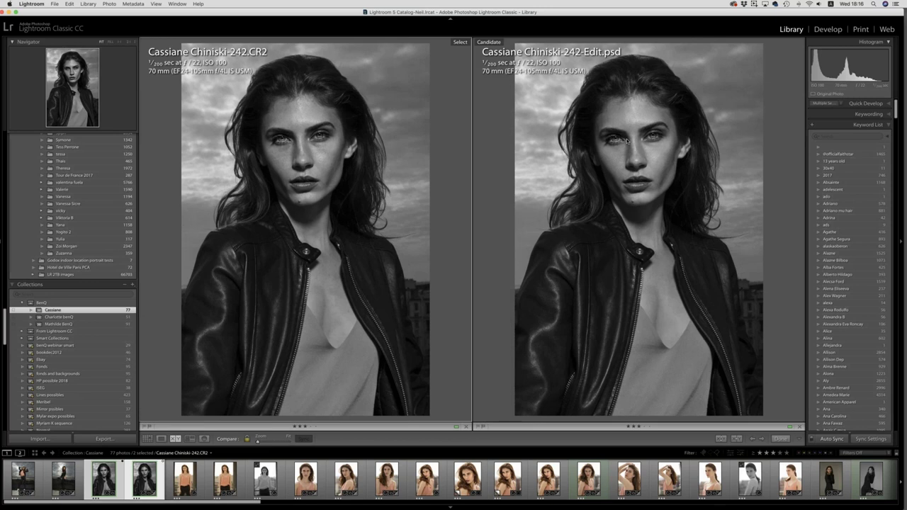
pyautogui.click(627, 139)
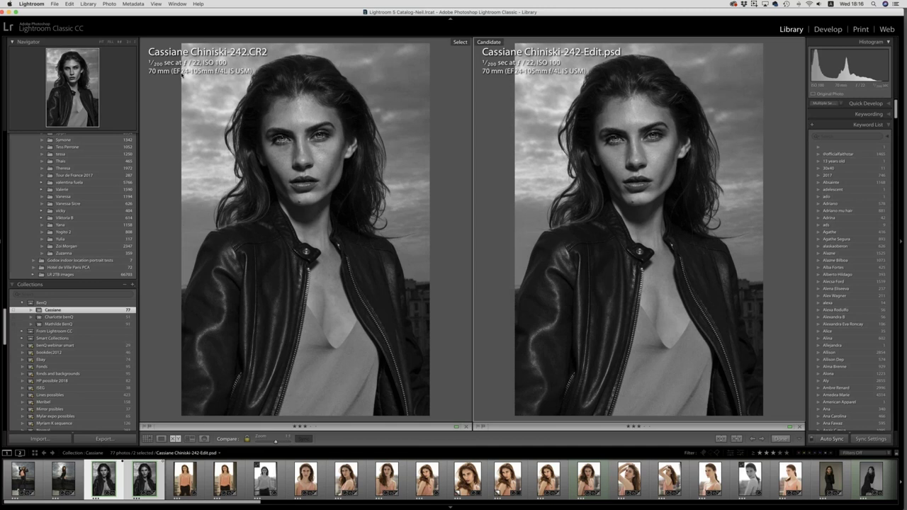
# Examine the face at 1:1 in both compared versions of photo 242 and return to the thumbnail grid
pyautogui.click(326, 137)
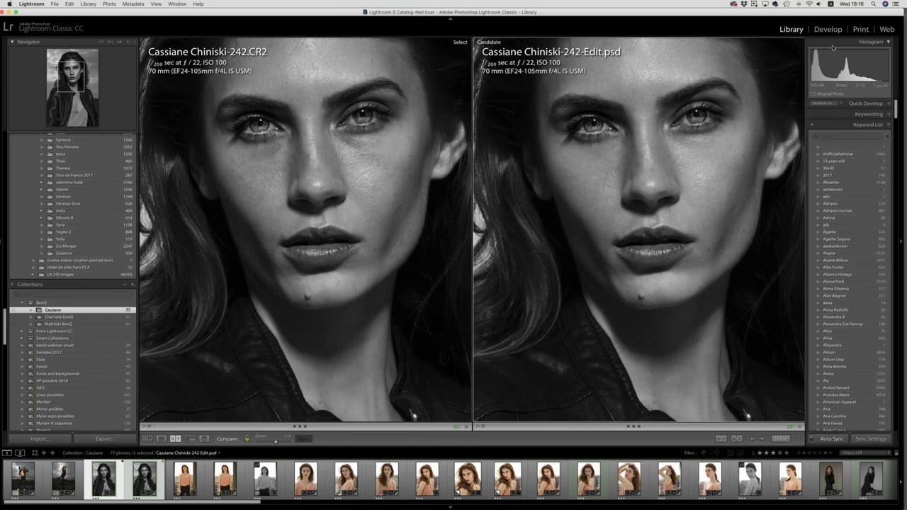
pyautogui.keyDown('super'); pyautogui.click(161, 479); pyautogui.keyUp('super')
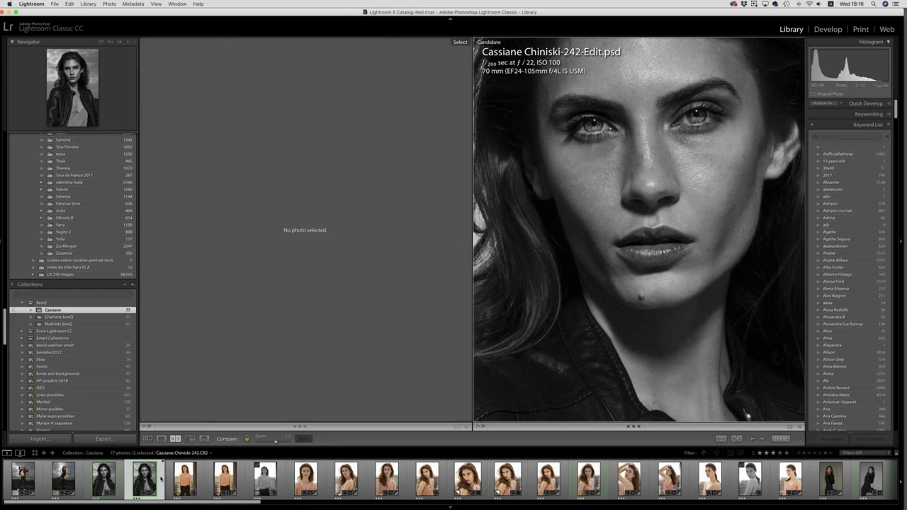
pyautogui.keyDown('super'); pyautogui.click(184, 479); pyautogui.keyUp('super')
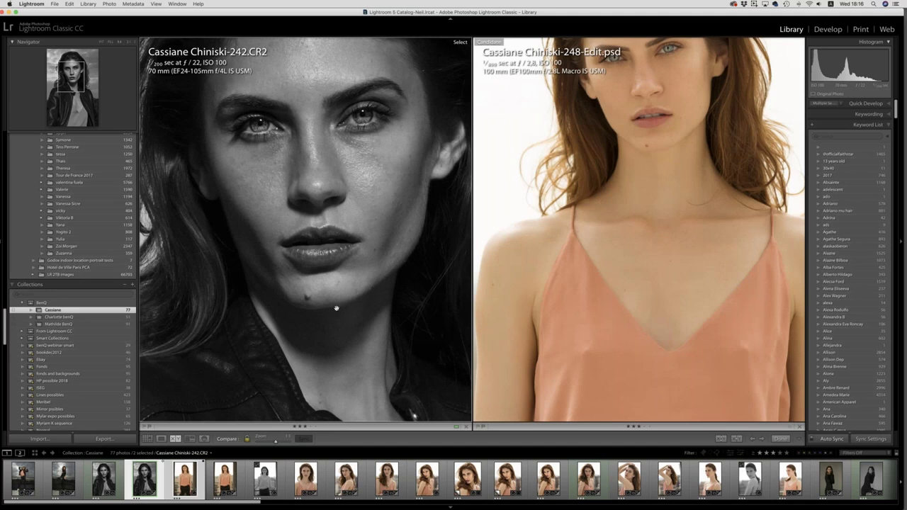
pyautogui.press('g')
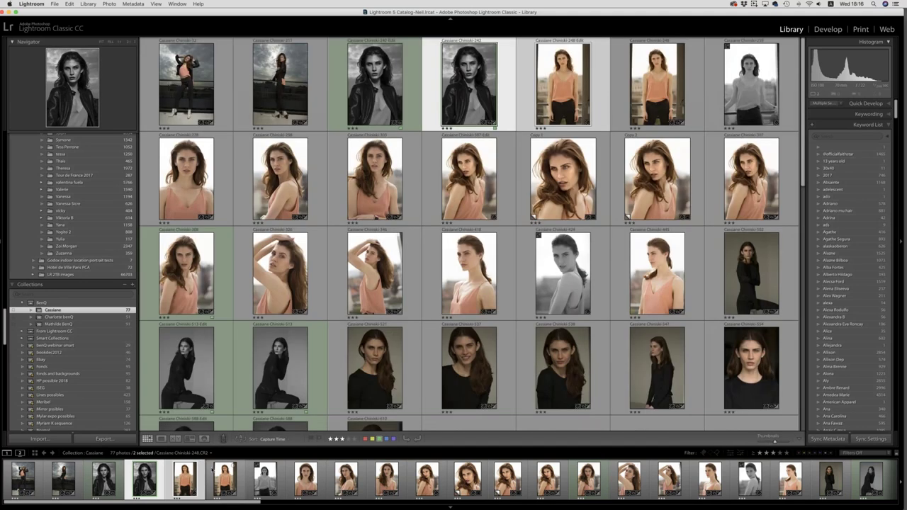
# Create a virtual copy of photo 242's raw file, open it in the Develop module and reset all its settings
pyautogui.click(468, 86)
pyautogui.press('super+e')
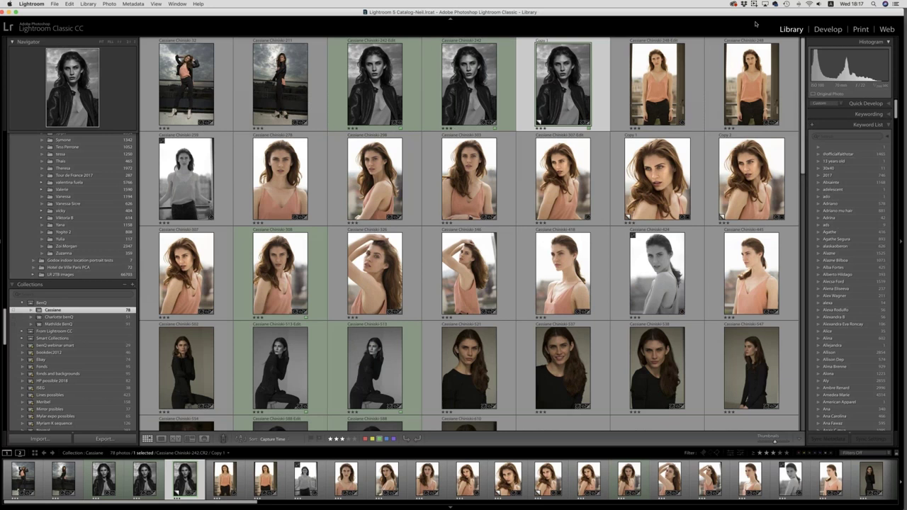
pyautogui.press('d')
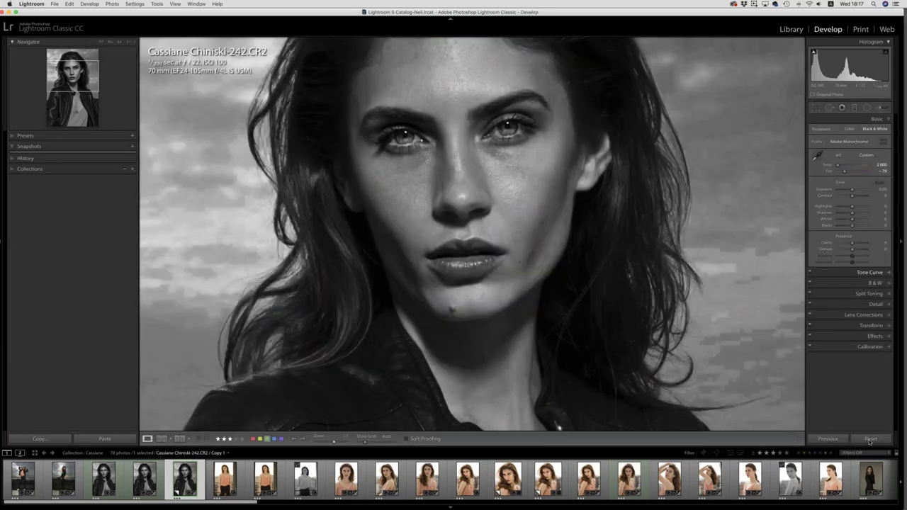
pyautogui.click(870, 440)
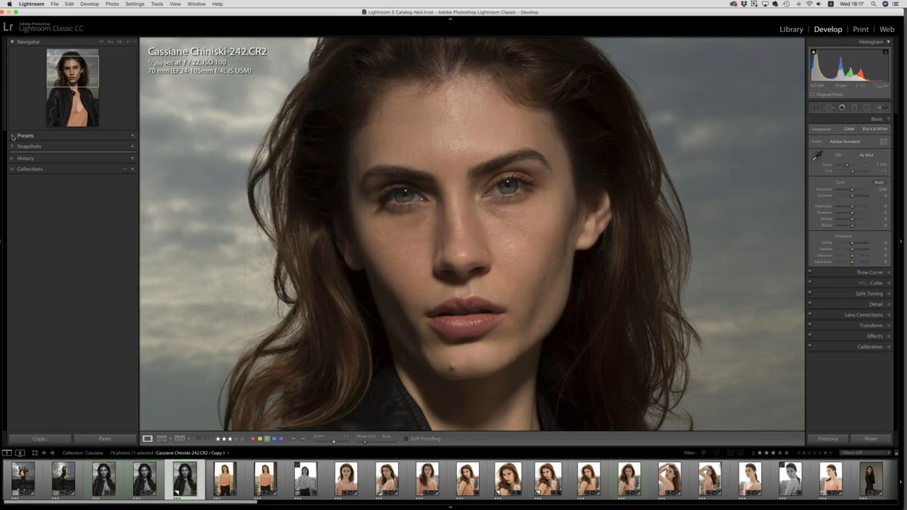
# Preview the user develop presets on the reset copy by going through the preset list
pyautogui.click(13, 137)
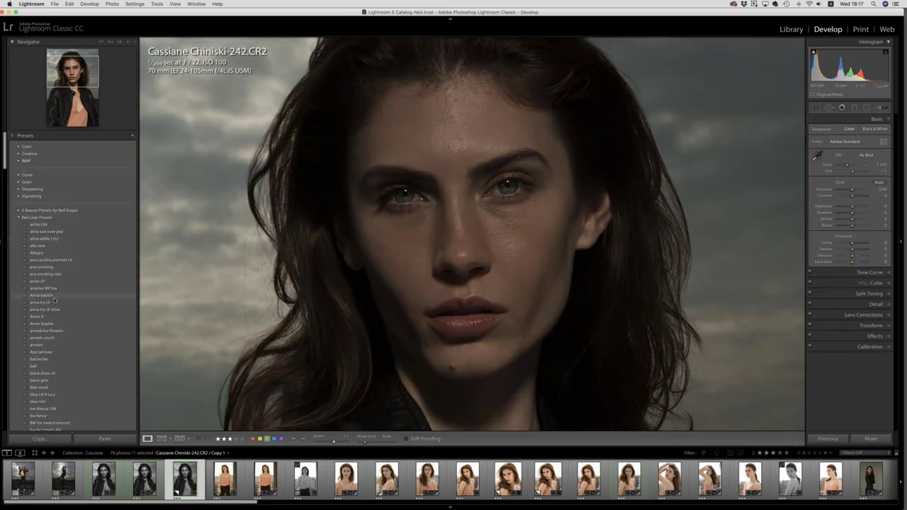
pyautogui.scroll(-2, 54, 301)
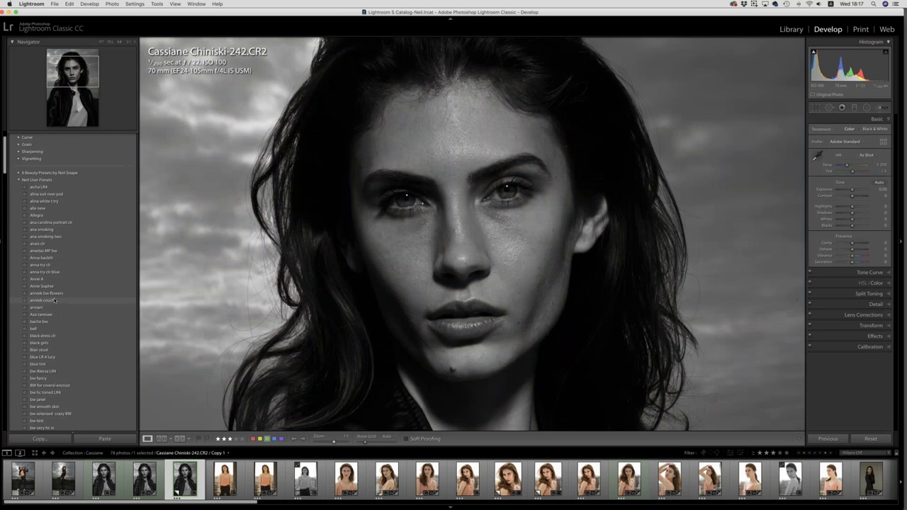
pyautogui.scroll(-6, 55, 300)
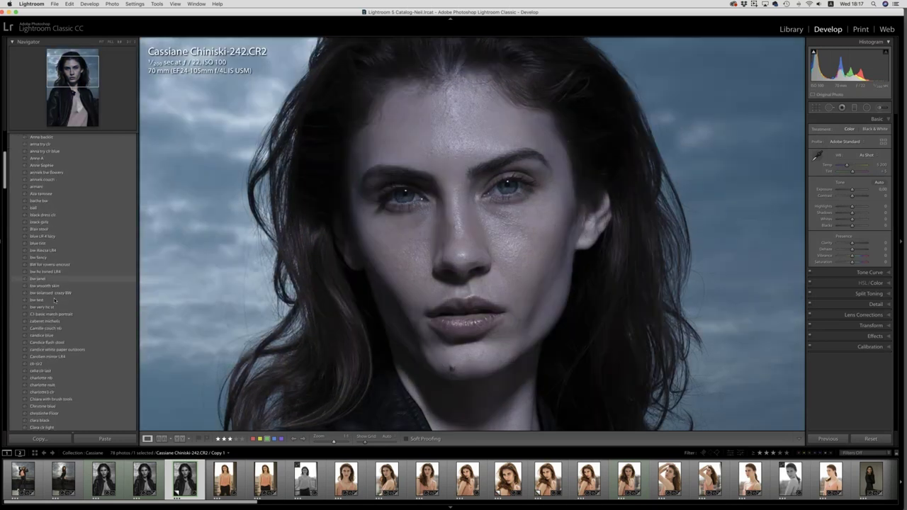
pyautogui.scroll(-4, 55, 300)
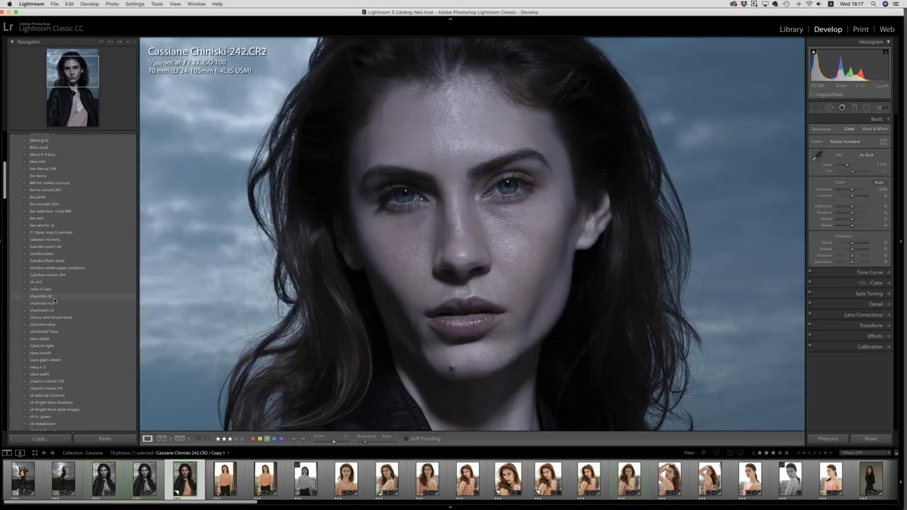
pyautogui.scroll(-8, 54, 300)
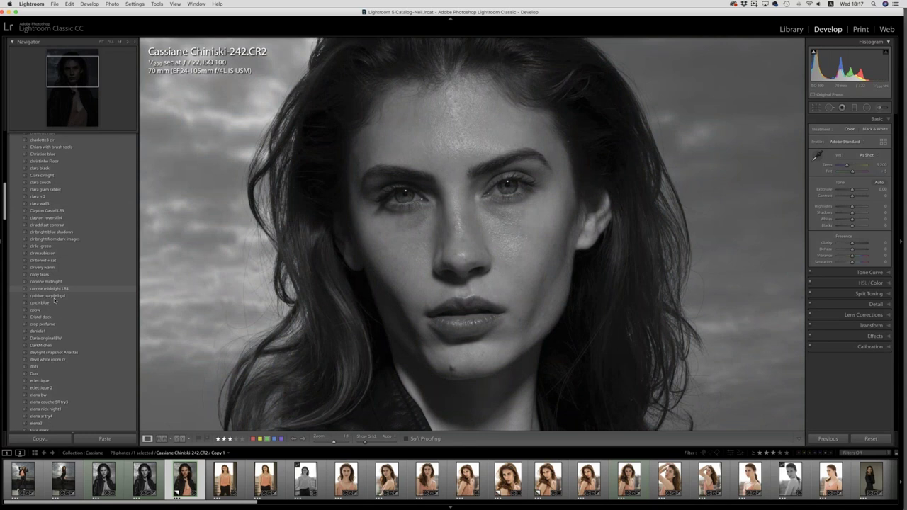
pyautogui.scroll(-3, 54, 300)
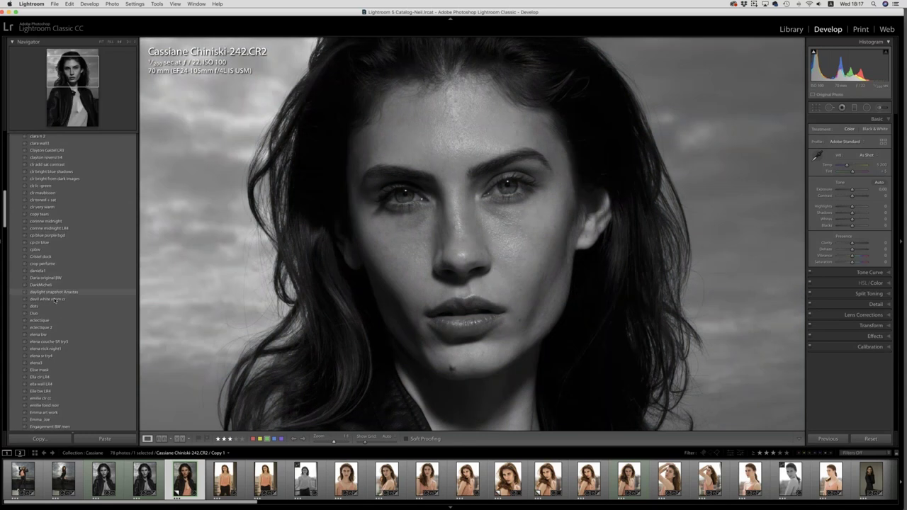
pyautogui.scroll(-2, 54, 299)
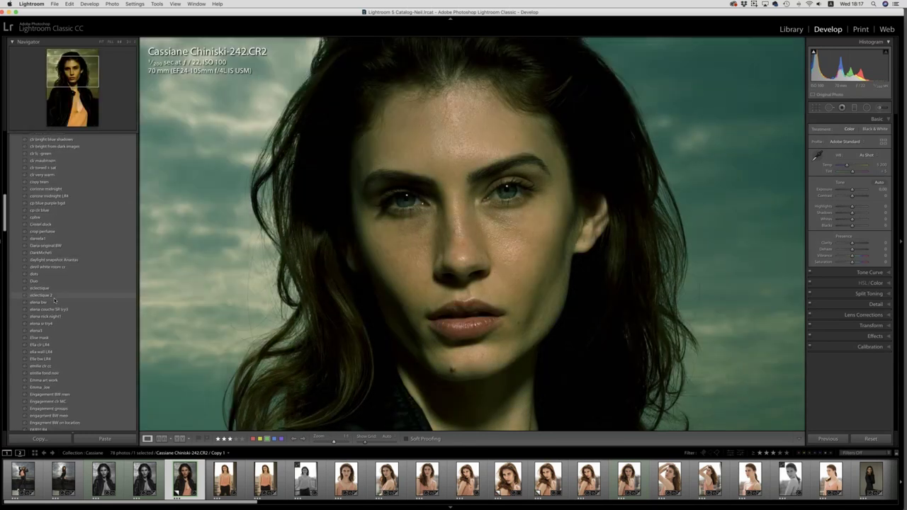
pyautogui.scroll(-4, 54, 297)
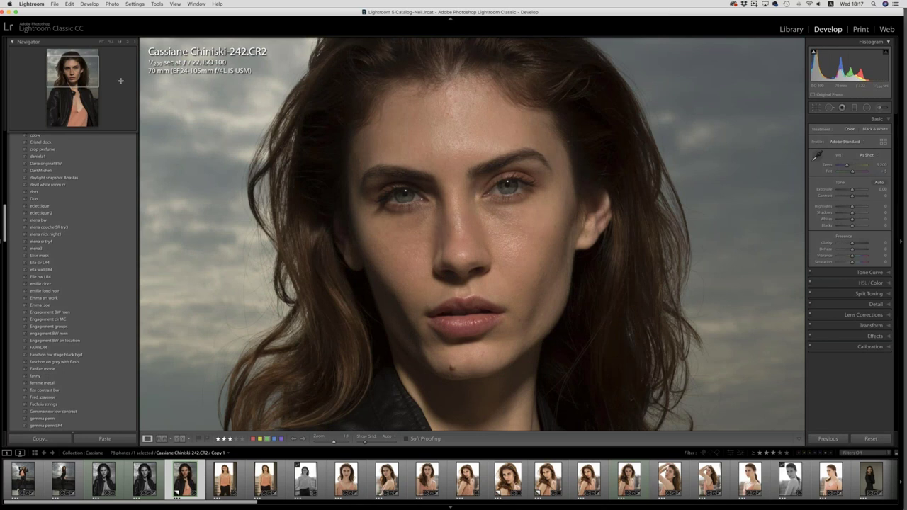
# Show the whole portrait, convert it to Black & White and set Temp to 2,000
pyautogui.press('z')
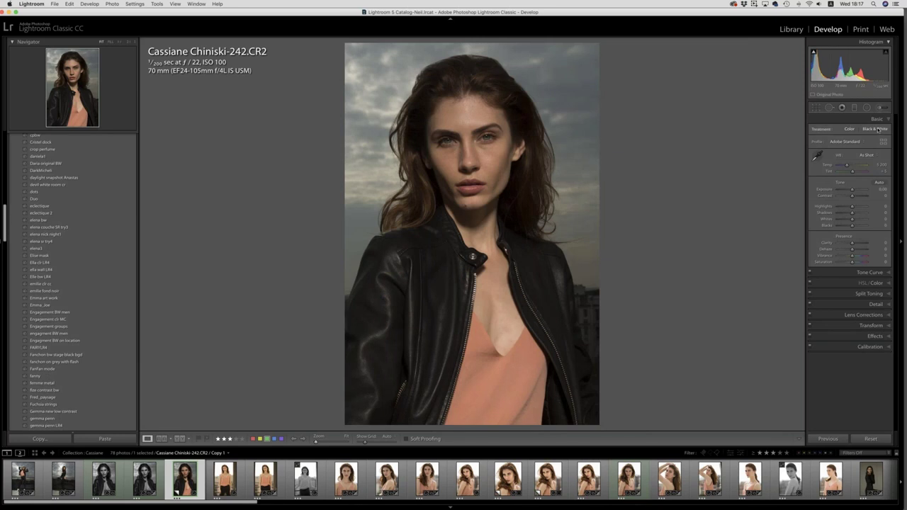
pyautogui.click(878, 129)
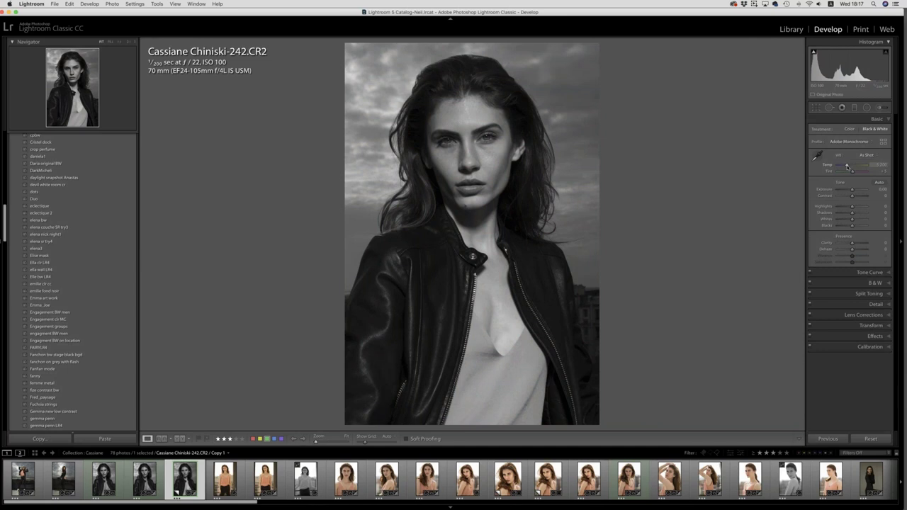
pyautogui.moveTo(845, 166); pyautogui.dragTo(873, 167)
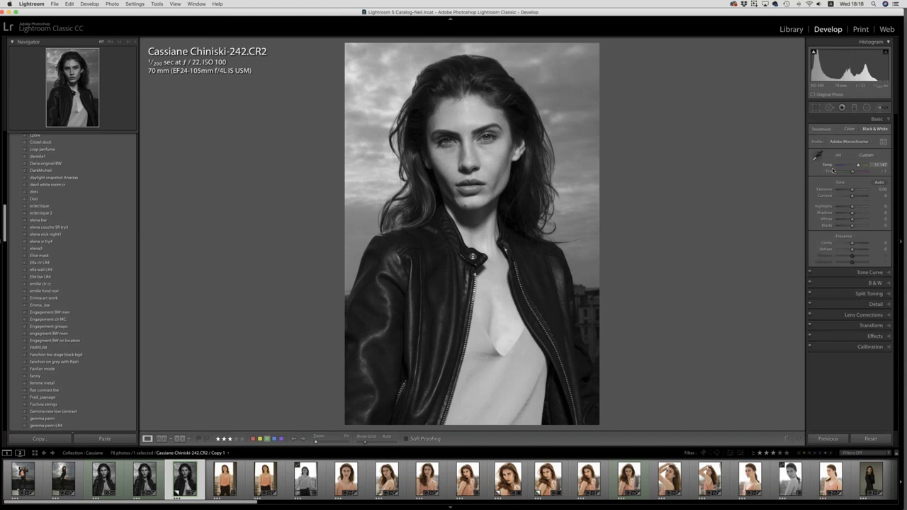
pyautogui.moveTo(833, 170); pyautogui.dragTo(837, 167)
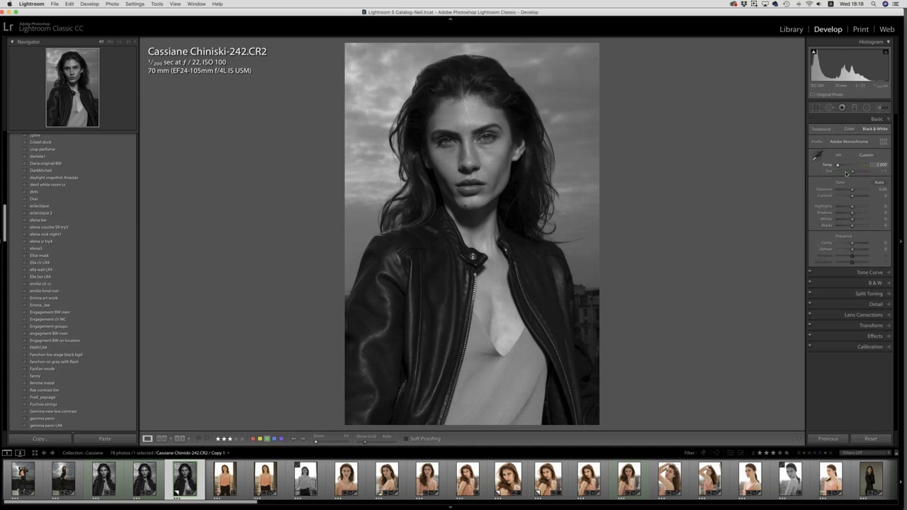
# Set Tint to -95 and Exposure to +0.45 for the black and white copy
pyautogui.moveTo(853, 172); pyautogui.dragTo(839, 172)
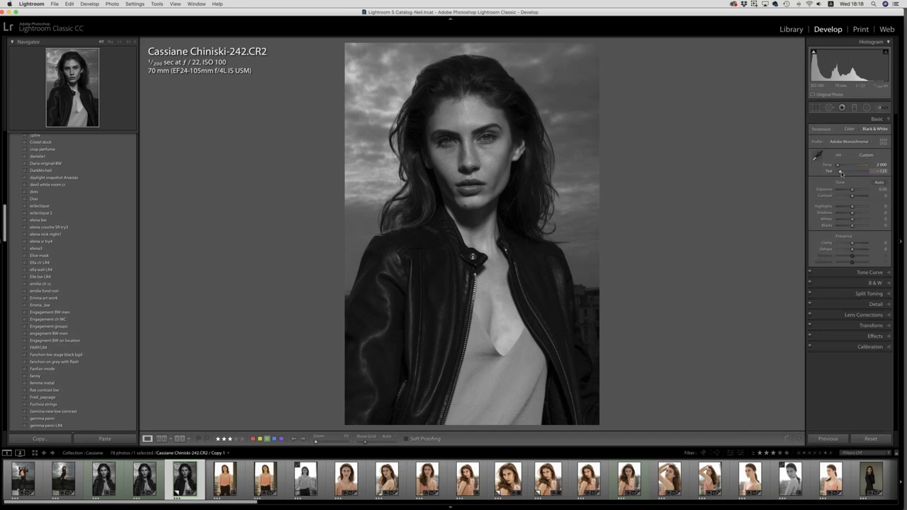
pyautogui.moveTo(840, 172); pyautogui.dragTo(841, 173)
pyautogui.moveTo(840, 173); pyautogui.dragTo(844, 173)
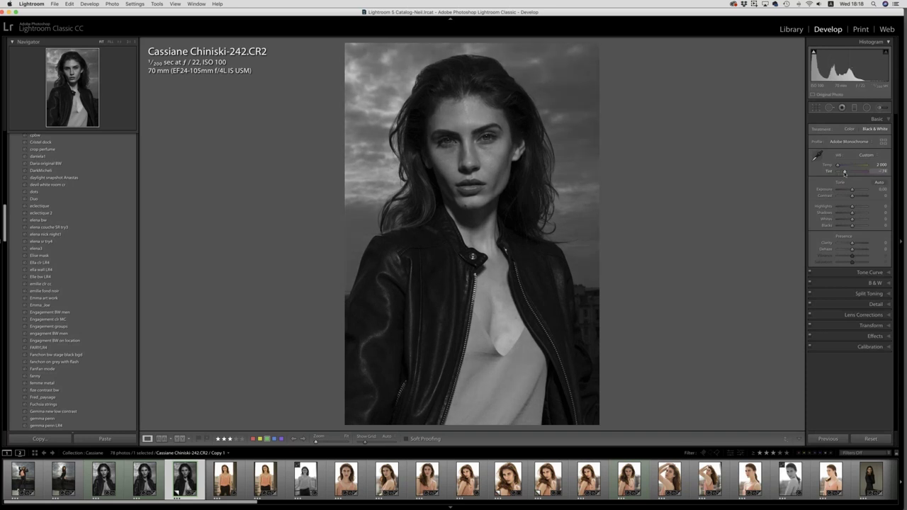
pyautogui.moveTo(844, 173); pyautogui.dragTo(853, 190)
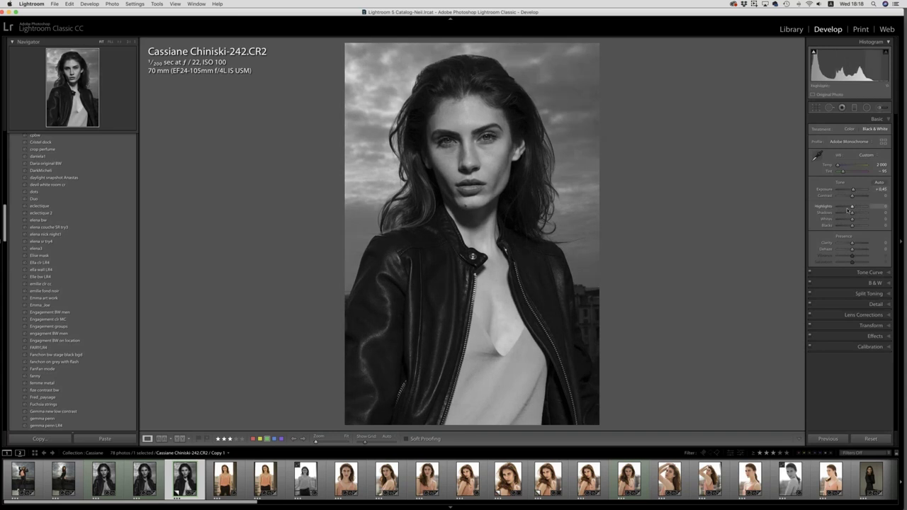
pyautogui.moveTo(852, 207); pyautogui.dragTo(851, 208)
# Set the Black & White Mix to Yellow -9, Green -20 and Aqua +22
pyautogui.click(874, 284)
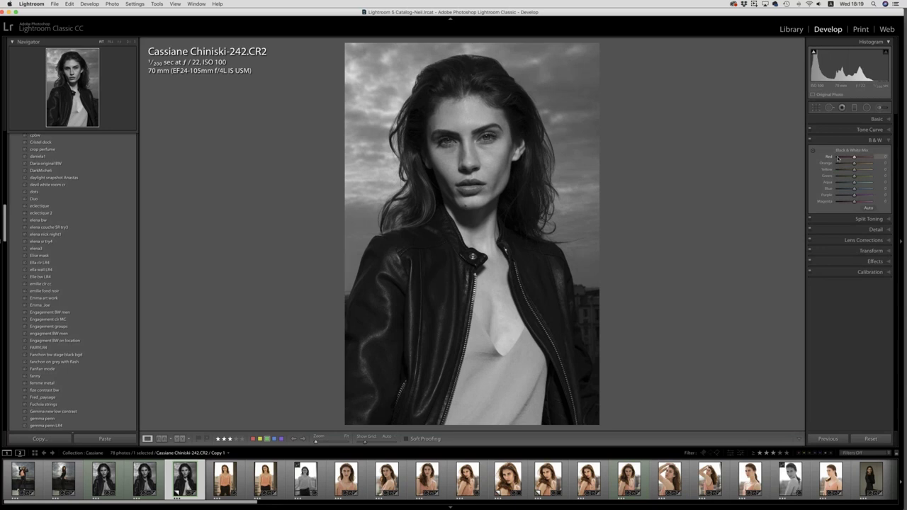
pyautogui.moveTo(838, 159)
pyautogui.mouseDown()
pyautogui.moveTo(873, 165)
pyautogui.moveTo(854, 163)
pyautogui.mouseUp()
pyautogui.moveTo(854, 171)
pyautogui.mouseDown()
pyautogui.moveTo(842, 173)
pyautogui.moveTo(863, 175)
pyautogui.moveTo(856, 174)
pyautogui.mouseUp()
pyautogui.doubleClick(854, 151)
pyautogui.moveTo(854, 170); pyautogui.dragTo(852, 171)
pyautogui.moveTo(853, 171)
pyautogui.mouseDown()
pyautogui.moveTo(844, 170)
pyautogui.moveTo(860, 183)
pyautogui.moveTo(847, 184)
pyautogui.moveTo(858, 184)
pyautogui.mouseUp()
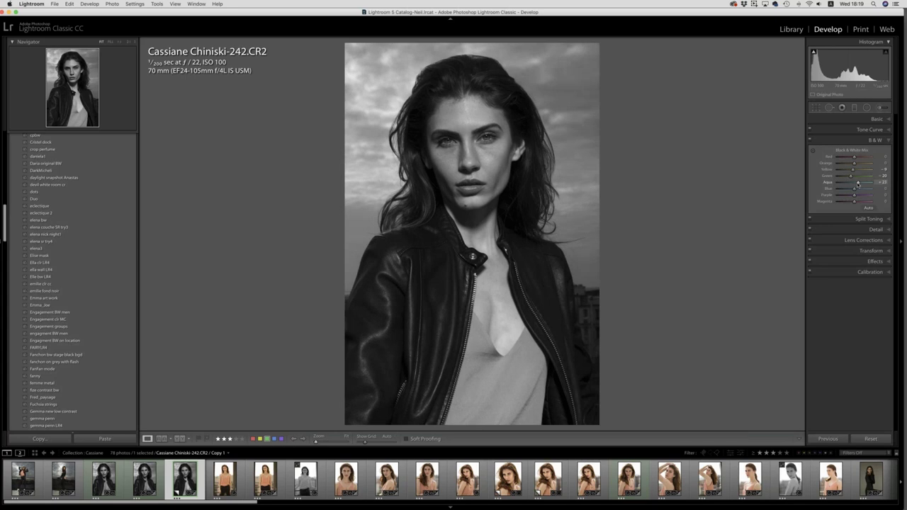
# Try out the Blue, Purple and Magenta values of the Black & White Mix
pyautogui.moveTo(853, 190)
pyautogui.mouseDown()
pyautogui.moveTo(865, 190)
pyautogui.moveTo(851, 191)
pyautogui.mouseUp()
pyautogui.moveTo(856, 190)
pyautogui.mouseDown()
pyautogui.moveTo(843, 191)
pyautogui.moveTo(854, 196)
pyautogui.mouseUp()
pyautogui.click(854, 192)
pyautogui.click(852, 198)
pyautogui.click(848, 203)
pyautogui.moveTo(848, 203); pyautogui.dragTo(853, 202)
# Refine the basic adjustments to Temp 2,140, Tint -87, Highlights -3, Shadows +23, Whites +19 and Clarity +5
pyautogui.click(876, 120)
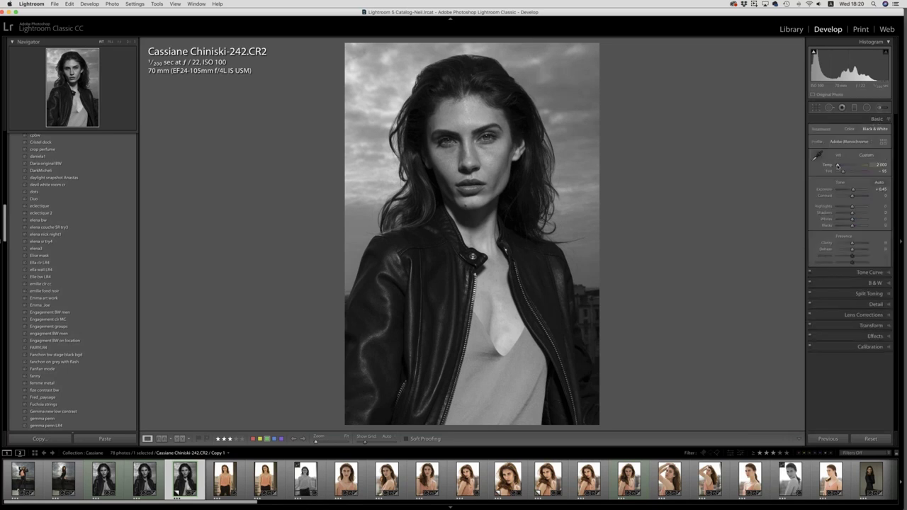
pyautogui.moveTo(837, 165); pyautogui.dragTo(842, 172)
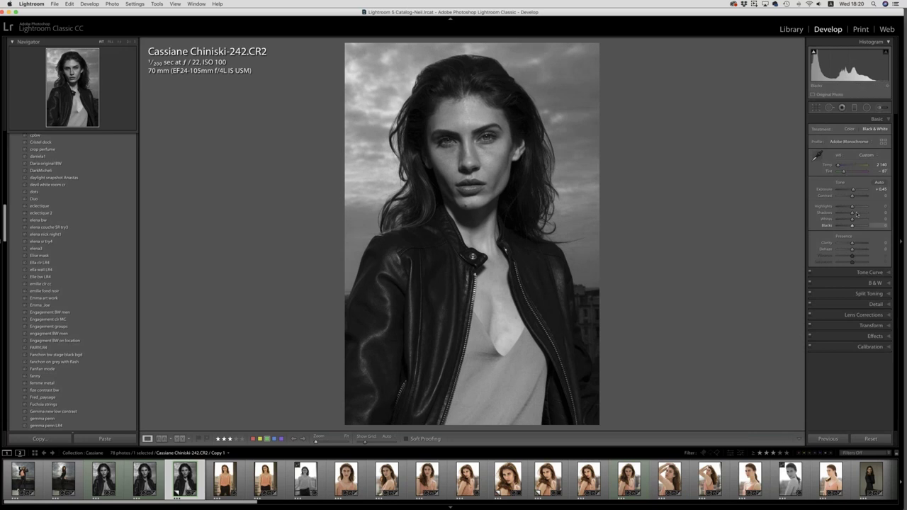
pyautogui.moveTo(851, 207); pyautogui.dragTo(852, 244)
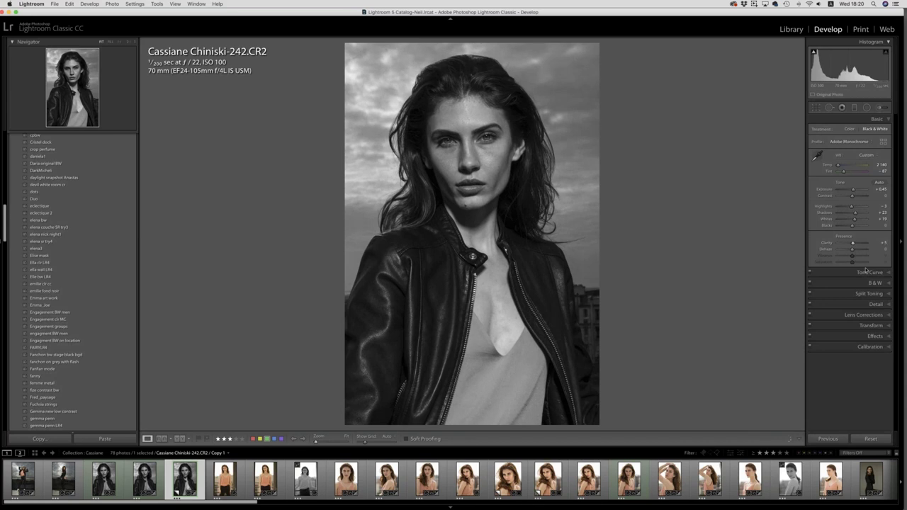
# Brighten the irises with the Adjustment Brush, using the iris dodge+exposure effect at Size 6.0, and return to the whole portrait
pyautogui.click(881, 108)
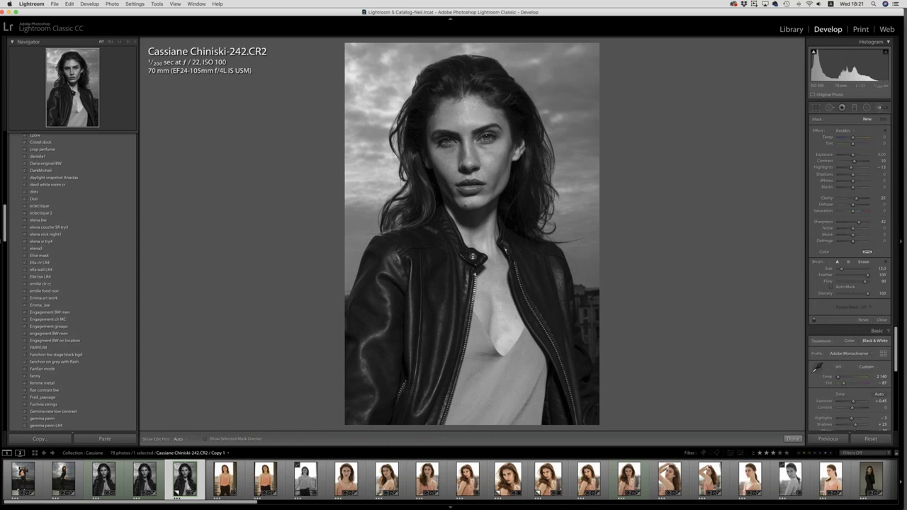
pyautogui.click(128, 42)
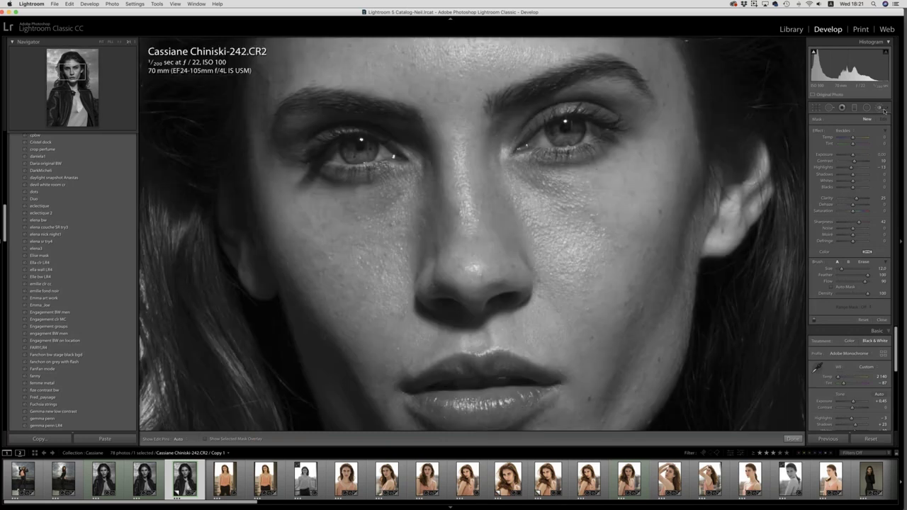
pyautogui.click(844, 132)
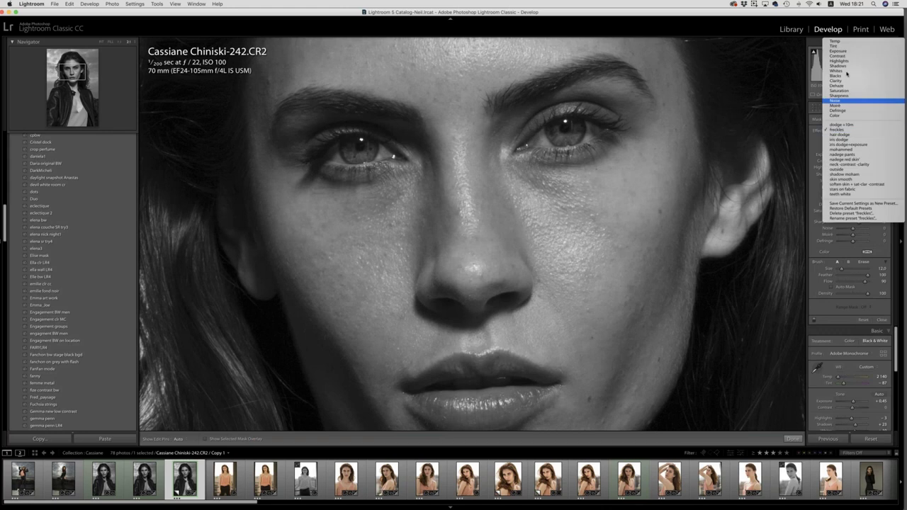
pyautogui.click(885, 157)
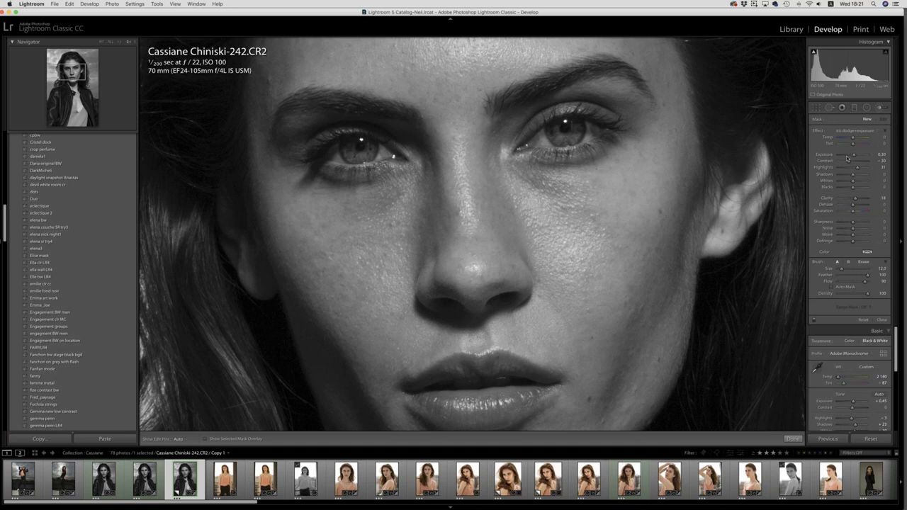
pyautogui.scroll(-3, 580, 124)
pyautogui.scroll(-3, 580, 124)
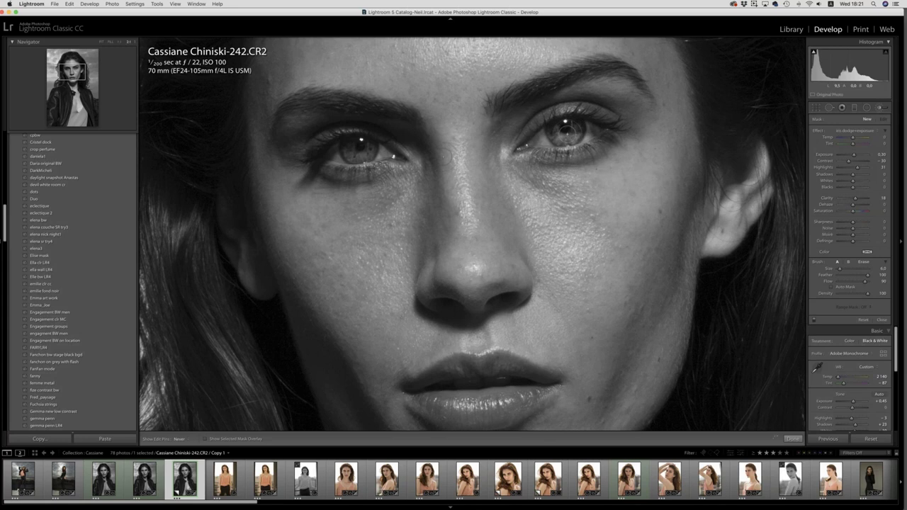
pyautogui.click(553, 128)
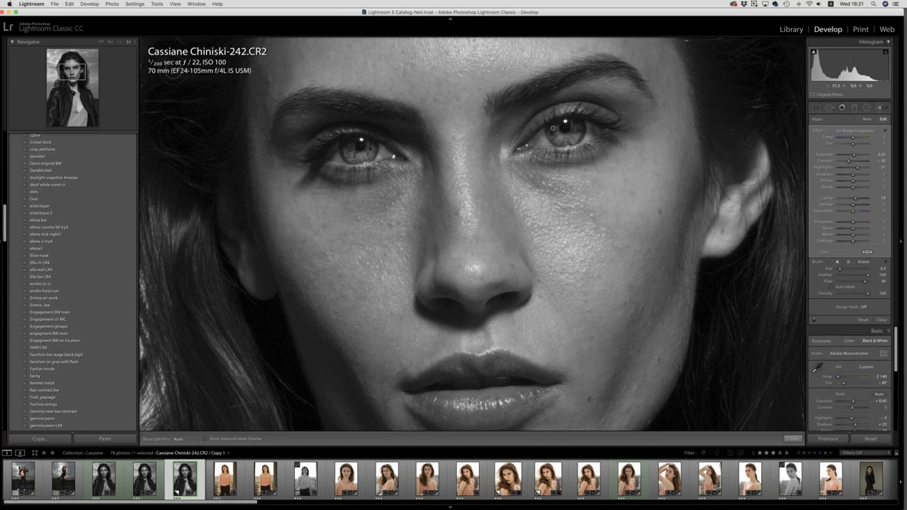
pyautogui.click(106, 43)
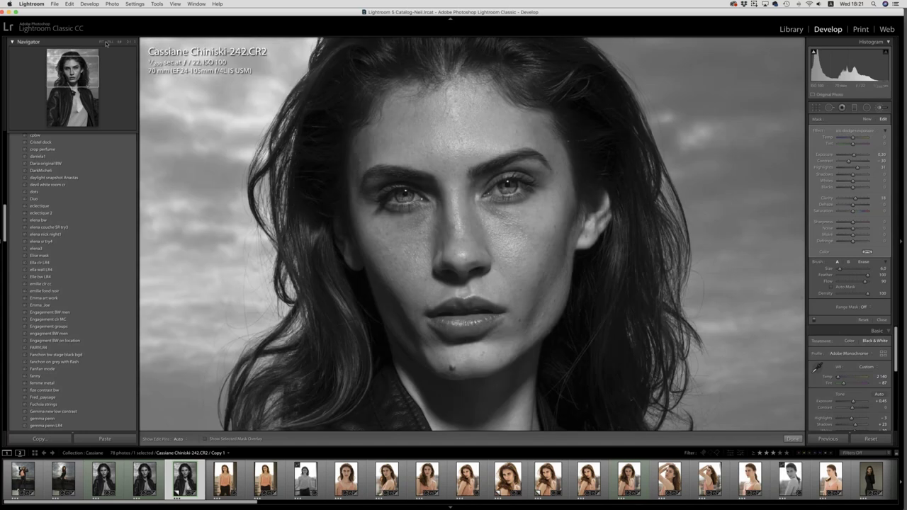
pyautogui.click(102, 43)
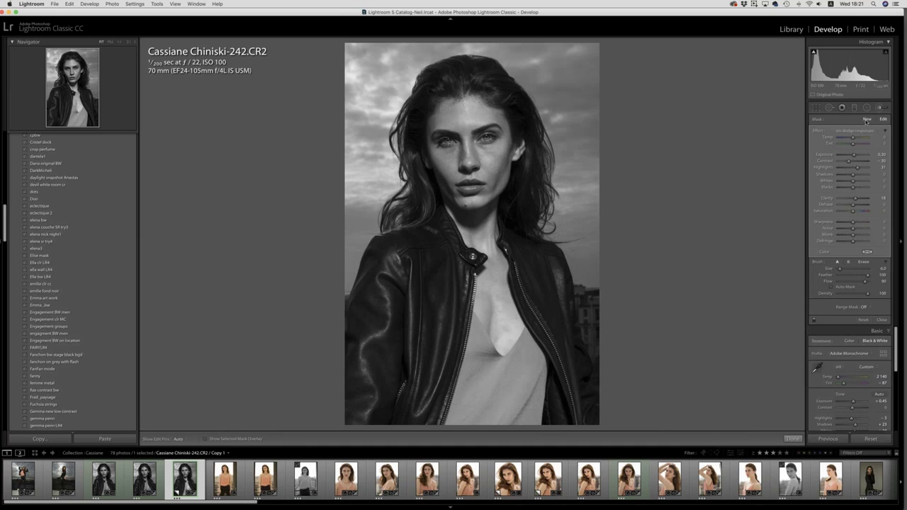
# Paint a new Exposure 0.13 brush mask at Size 4.0 on the forehead and the cheekbone below the right-hand eye
pyautogui.click(863, 130)
pyautogui.click(836, 36)
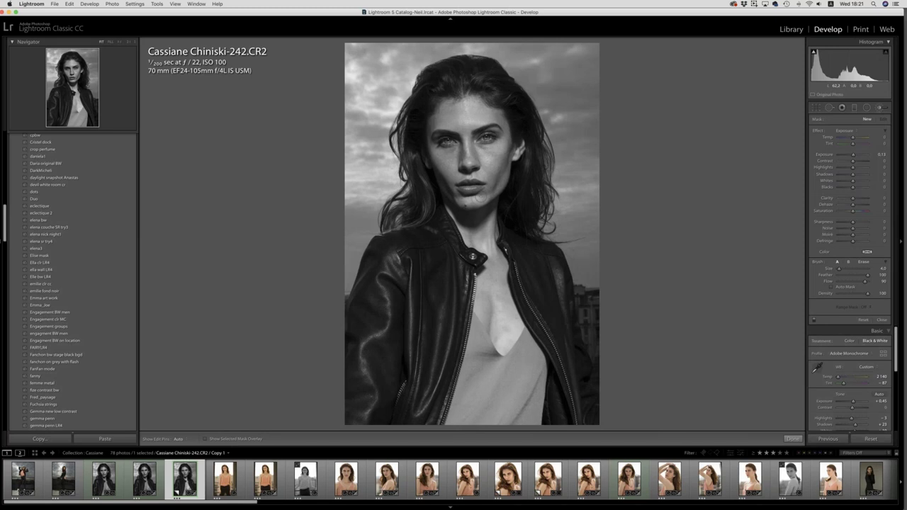
pyautogui.click(468, 199)
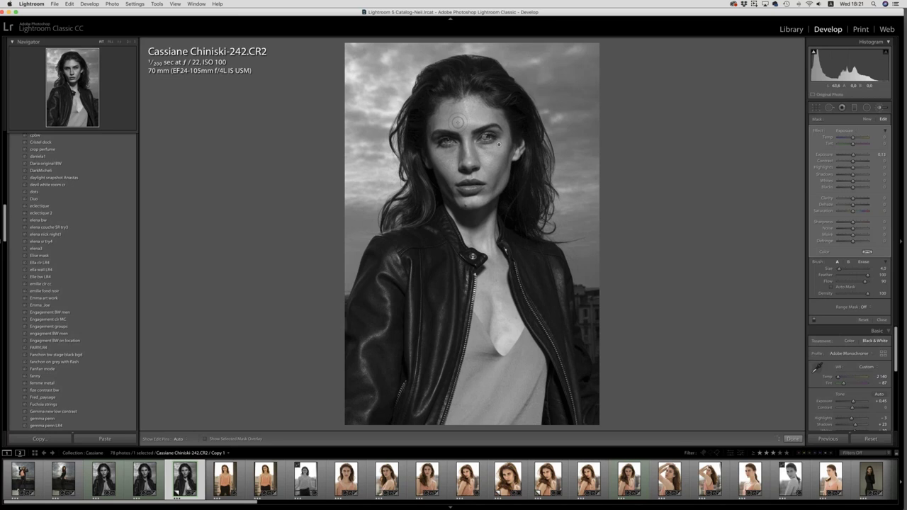
pyautogui.press('h')
pyautogui.press('h')
pyautogui.press('h')
pyautogui.press('h')
pyautogui.press('h')
# Darken the right-hand cheek with a new Exposure brush mask of -0.11 at Size 5.0
pyautogui.click(847, 131)
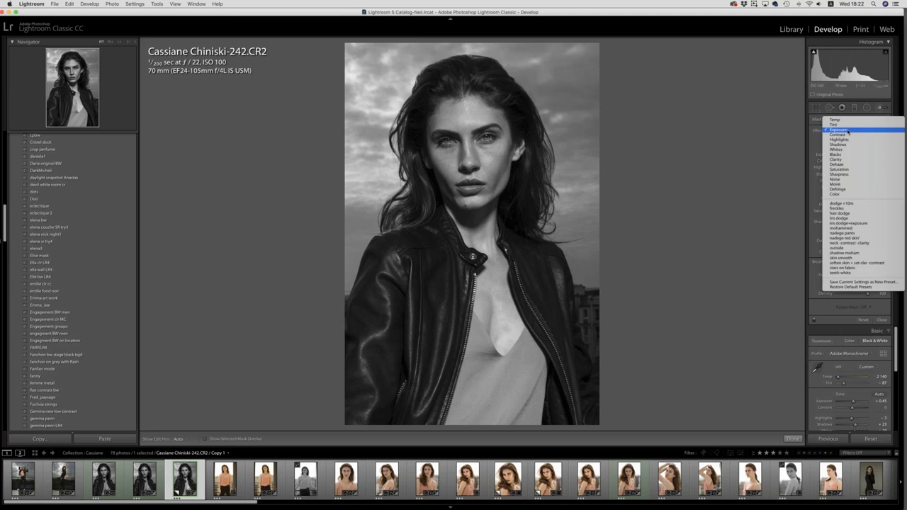
pyautogui.click(848, 130)
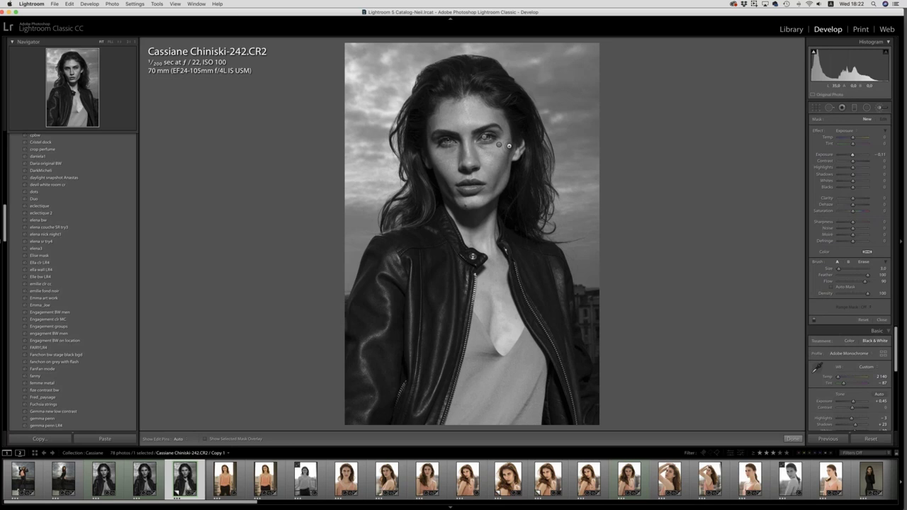
pyautogui.press('h')
pyautogui.press('h')
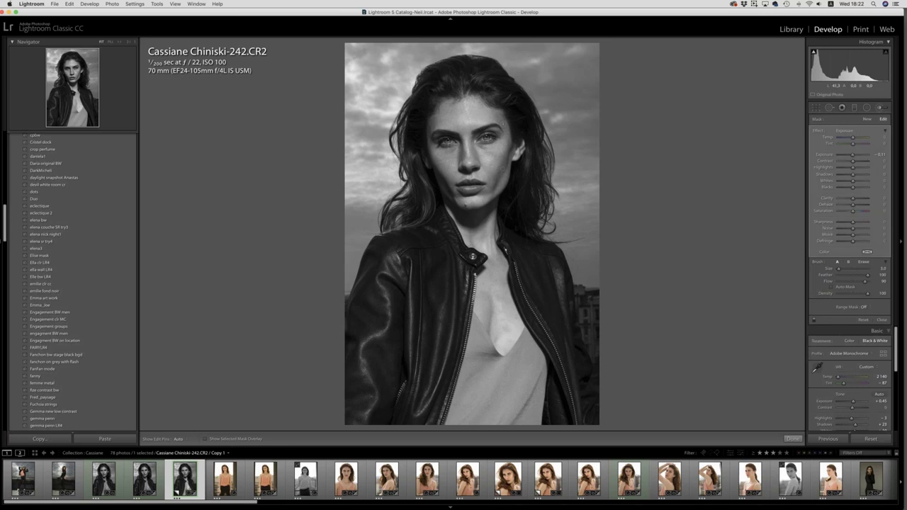
pyautogui.press('h')
pyautogui.press('h')
pyautogui.scroll(-2, 499, 145)
pyautogui.press('h')
pyautogui.press('h')
pyautogui.press('Return')
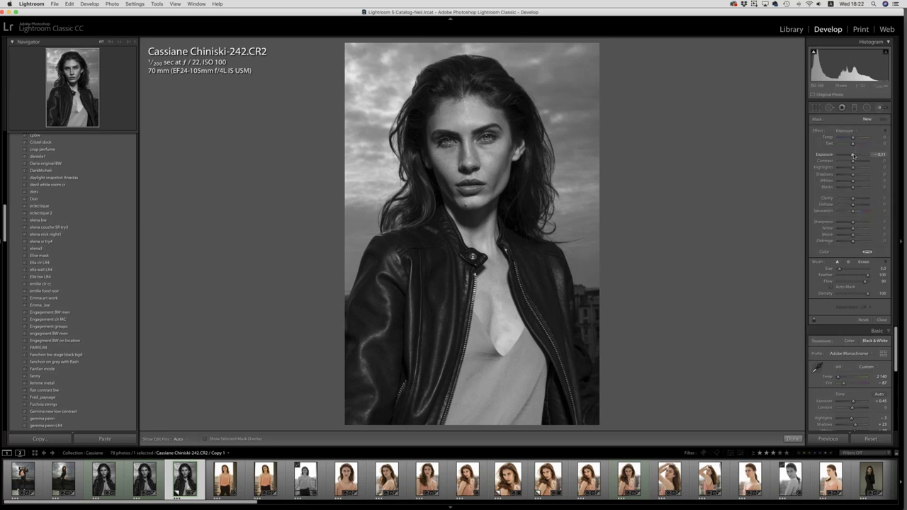
# Brighten the area below the left-hand eye with a new Exposure brush mask of 0.21 at Size 5.0
pyautogui.moveTo(853, 155); pyautogui.dragTo(854, 157)
pyautogui.press('Return')
pyautogui.press('h')
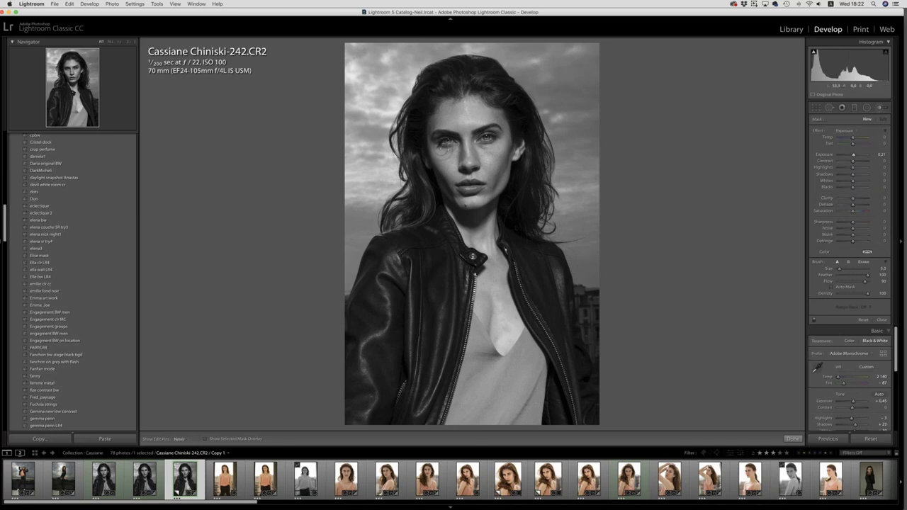
pyautogui.press('h')
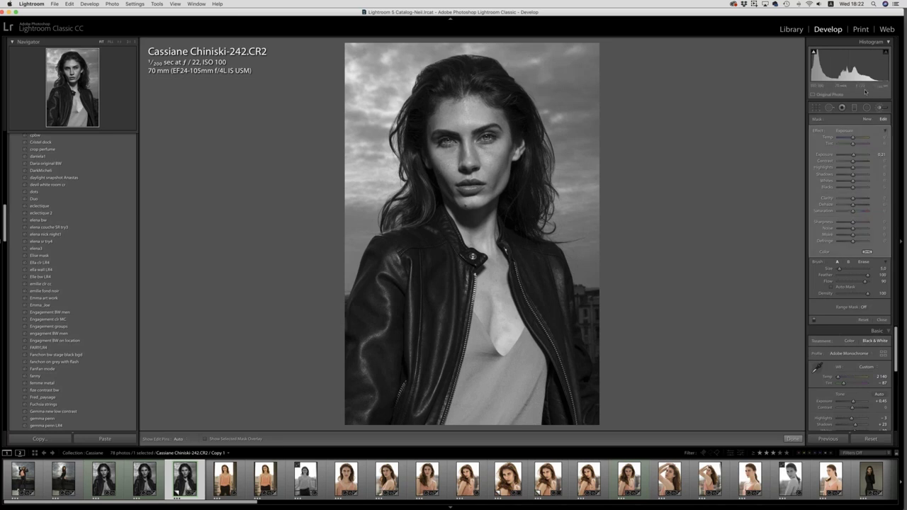
# Tone down the bright chest area with a new Whites brush mask at Size 10.0, lowering its Exposure and Whites and setting Contrast to -24
pyautogui.click(844, 131)
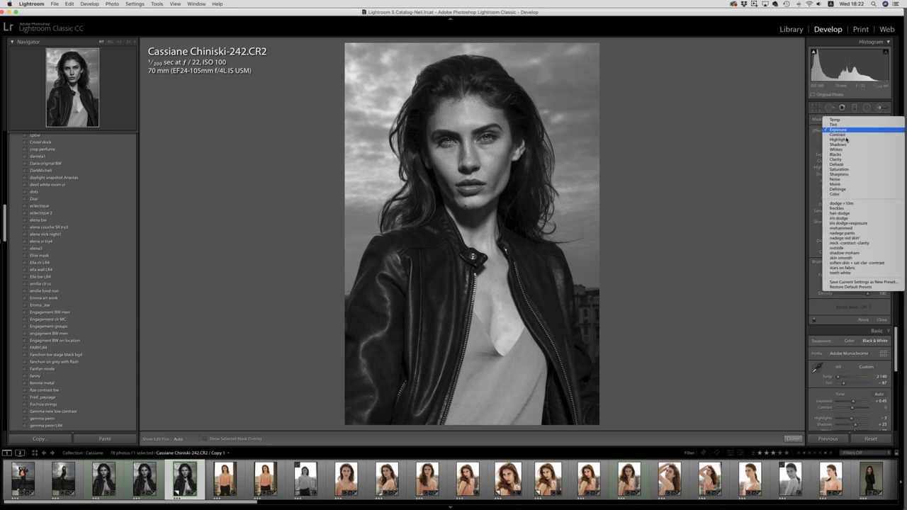
pyautogui.click(858, 251)
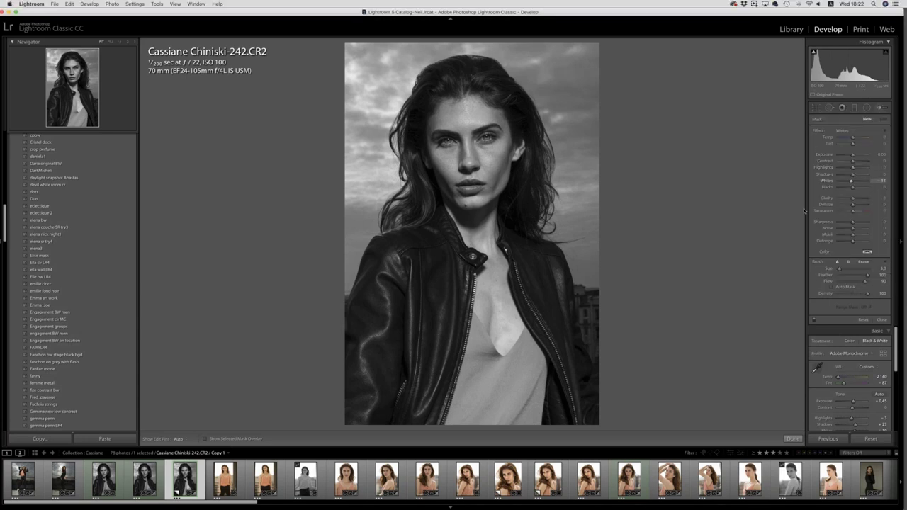
pyautogui.press('Tab')
pyautogui.press('h')
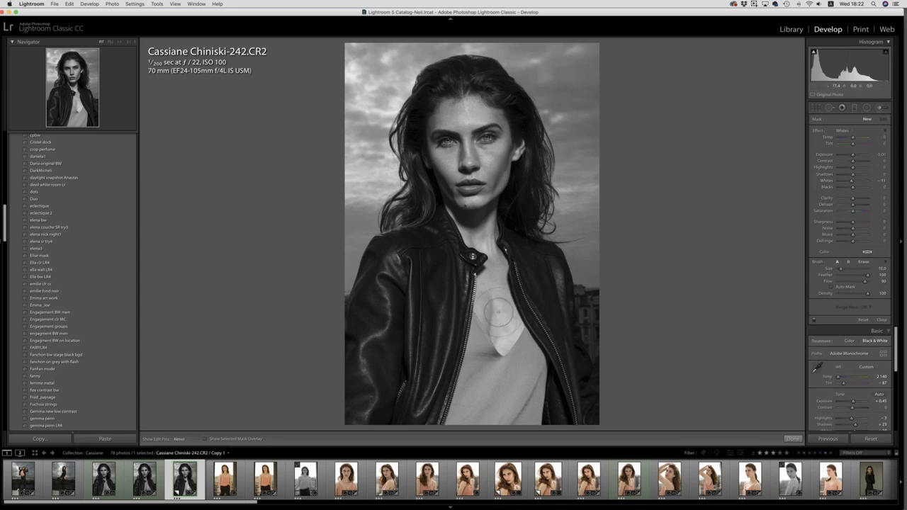
pyautogui.press('h')
pyautogui.click(489, 283)
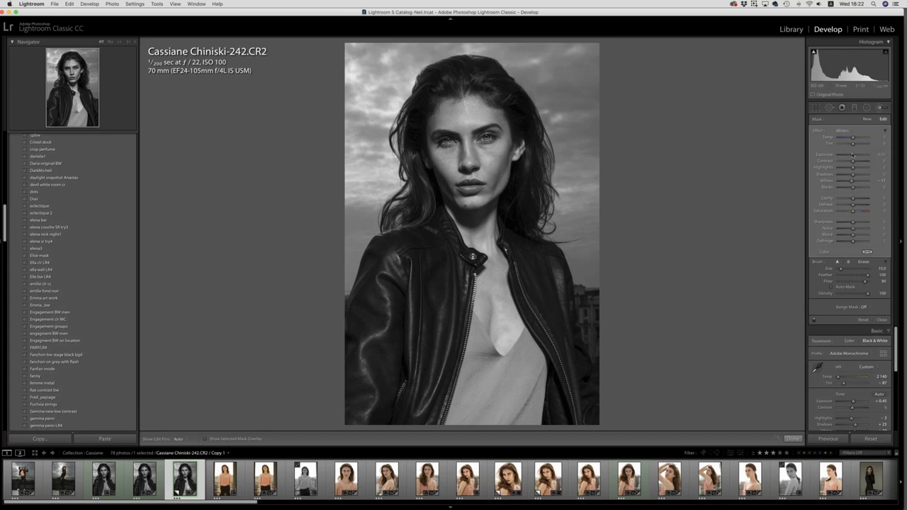
pyautogui.moveTo(852, 154); pyautogui.dragTo(848, 162)
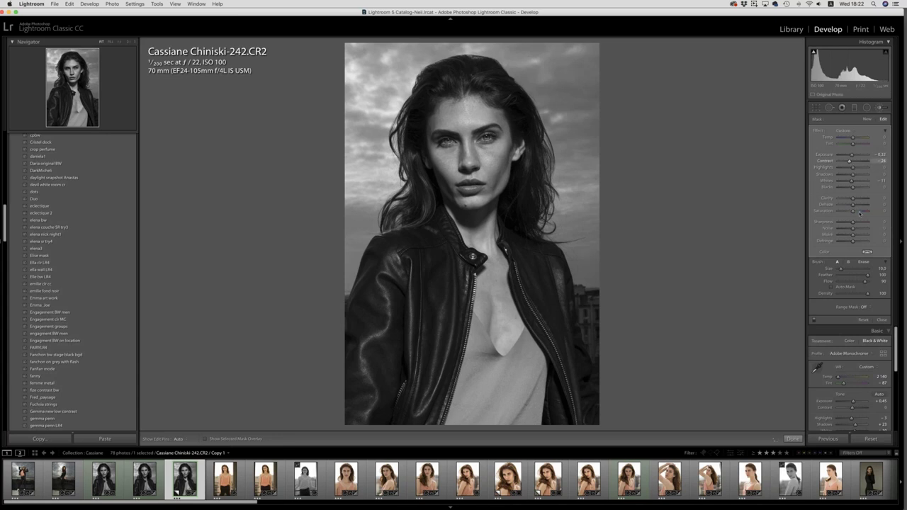
pyautogui.moveTo(852, 182); pyautogui.dragTo(850, 183)
# Lighten the hair with a new brush mask using the hair dodge effect, reducing the brush to Size 6.0
pyautogui.click(843, 130)
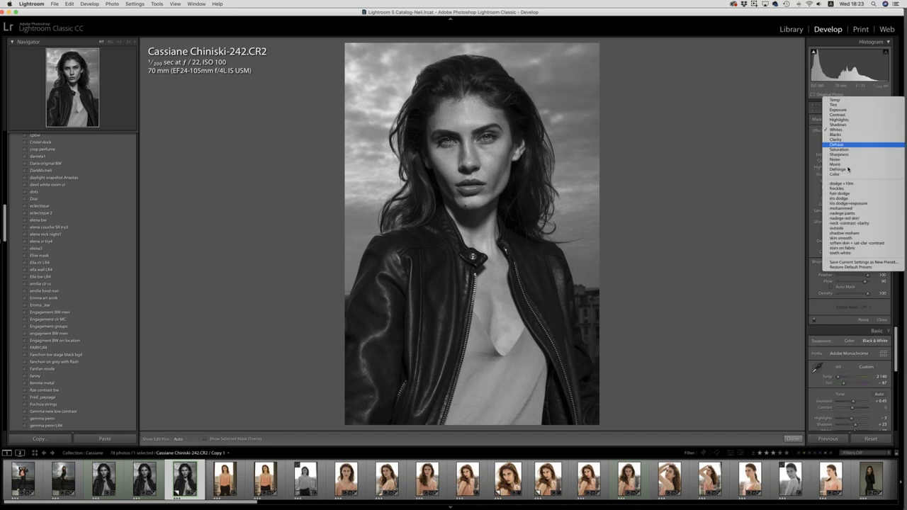
pyautogui.click(855, 200)
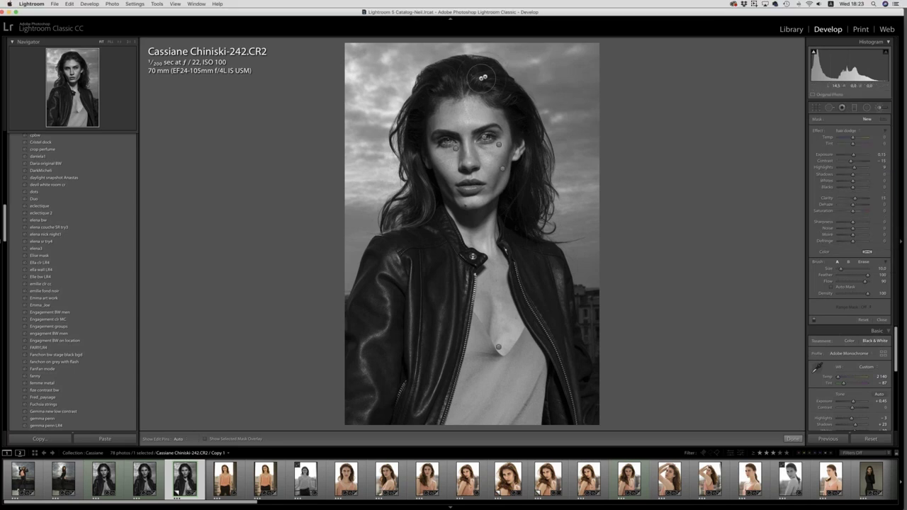
pyautogui.press('h')
pyautogui.press('[')
pyautogui.press('[')
pyautogui.press('[')
pyautogui.press('[')
pyautogui.moveTo(511, 97); pyautogui.dragTo(537, 133)
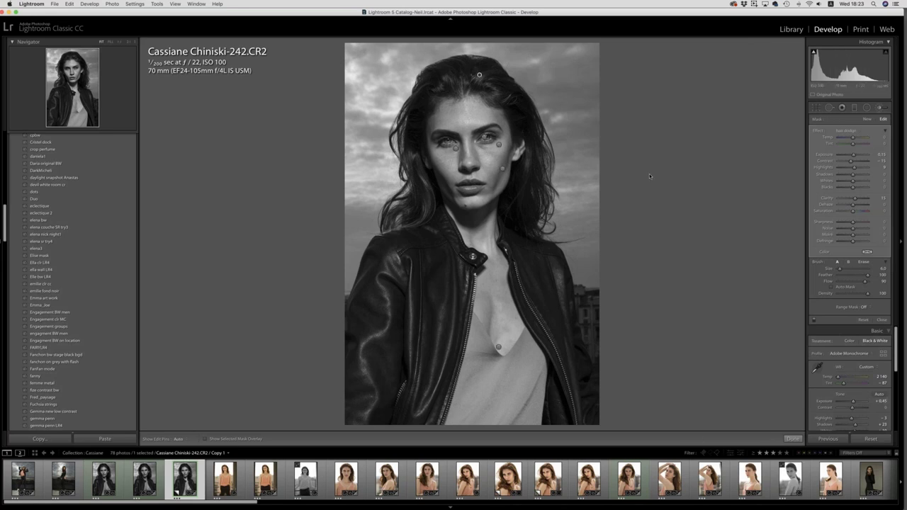
# Show the retouched portrait as a single large image in the Library's Loupe view
pyautogui.click(791, 30)
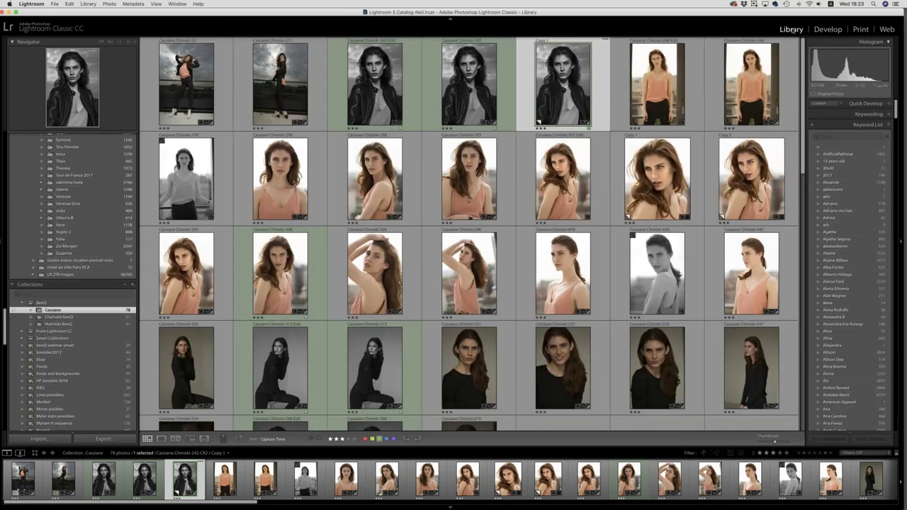
pyautogui.press('e')
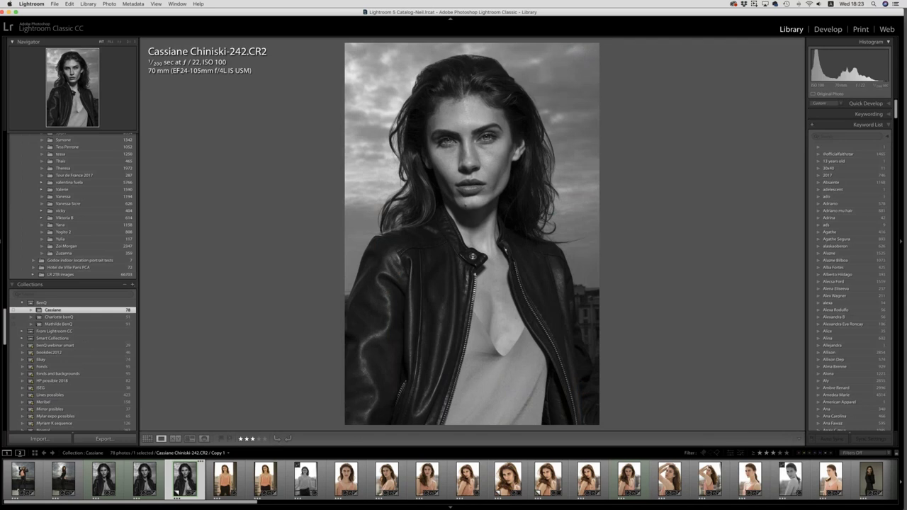